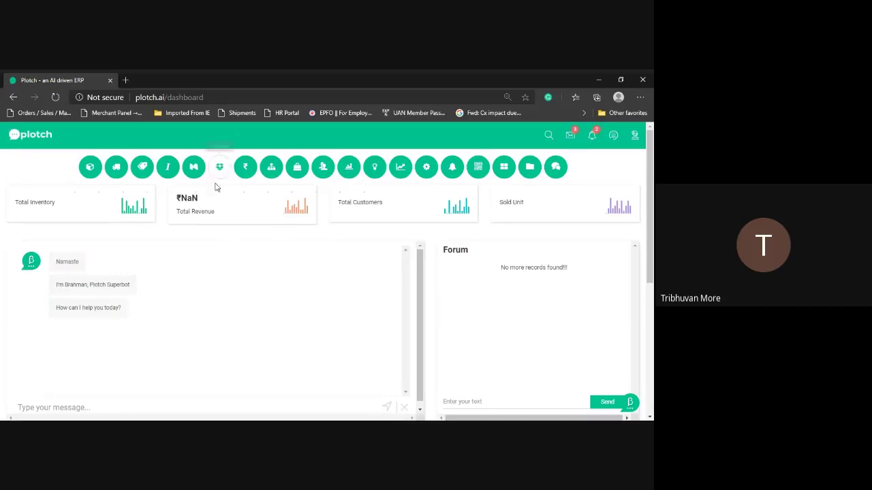
# Open the Hub Instances list from the Users section and start adding a new hub.
pyautogui.click(324, 169)
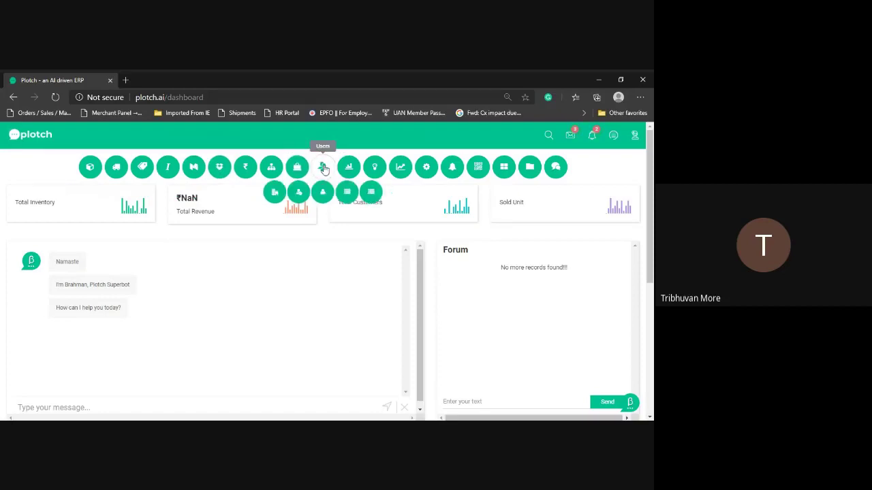
pyautogui.click(275, 196)
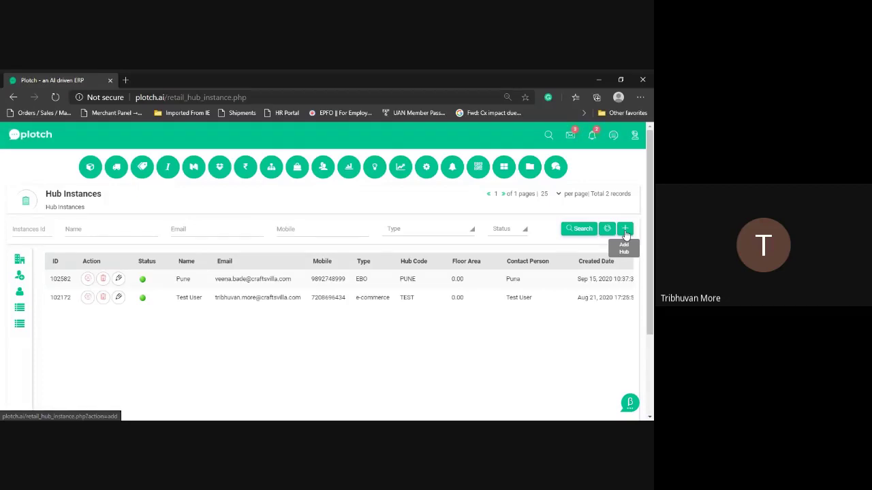
pyautogui.click(625, 230)
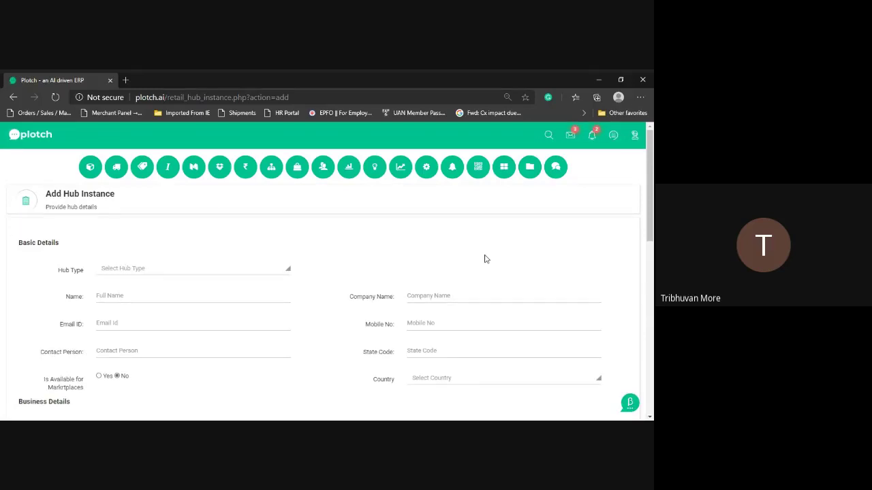
# Look over the Add Hub Instance form and its hub type options, and set the hub type to WH.
pyautogui.scroll(-3, 485, 258)
pyautogui.scroll(1, 485, 259)
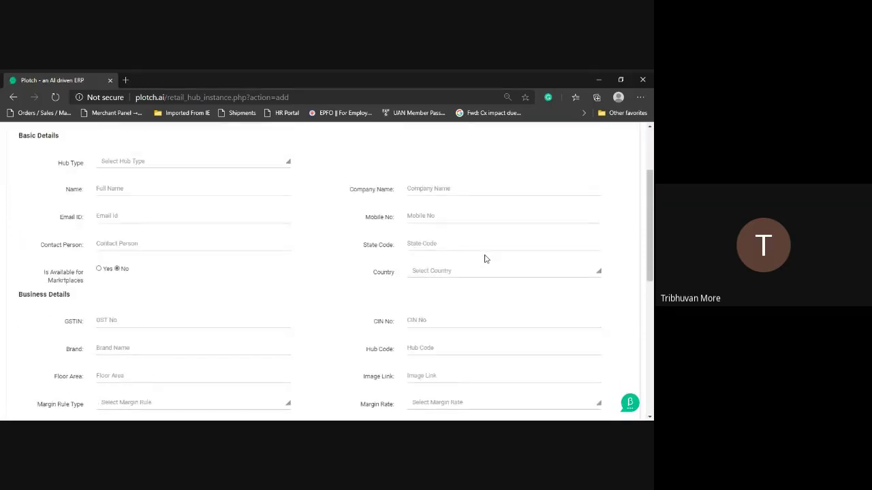
pyautogui.scroll(-3, 484, 259)
pyautogui.scroll(5, 485, 259)
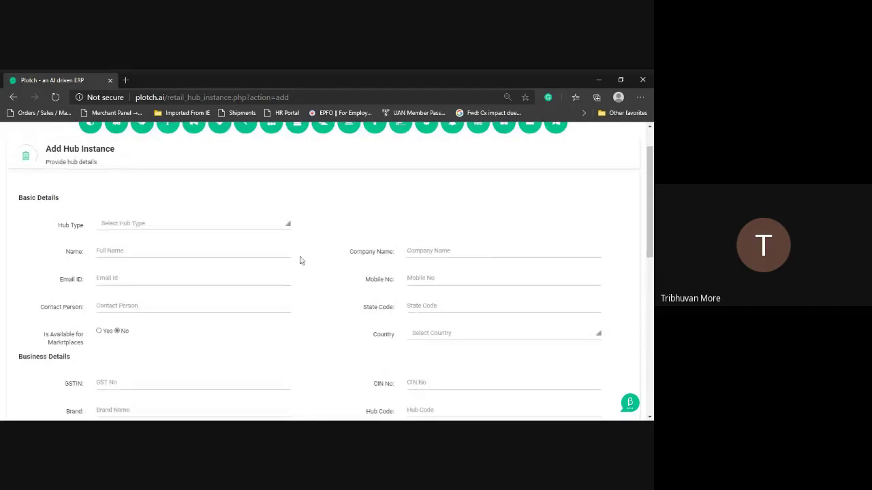
pyautogui.click(190, 225)
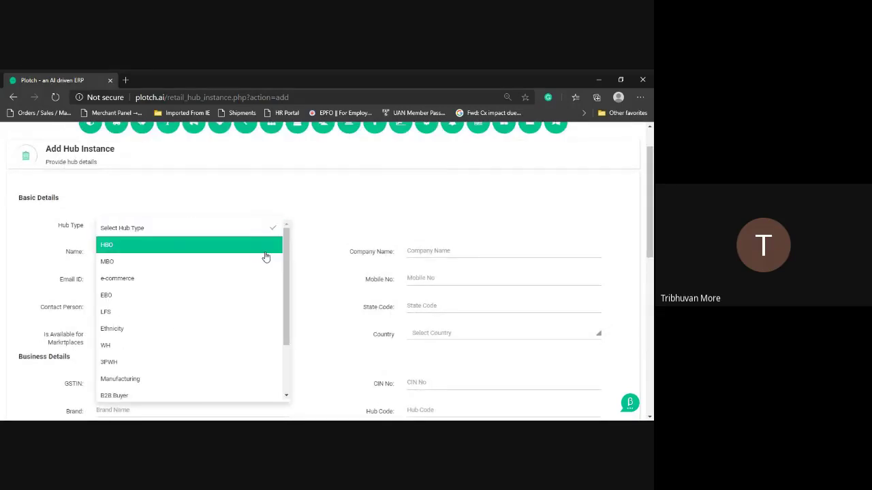
pyautogui.moveTo(288, 271); pyautogui.dragTo(284, 292)
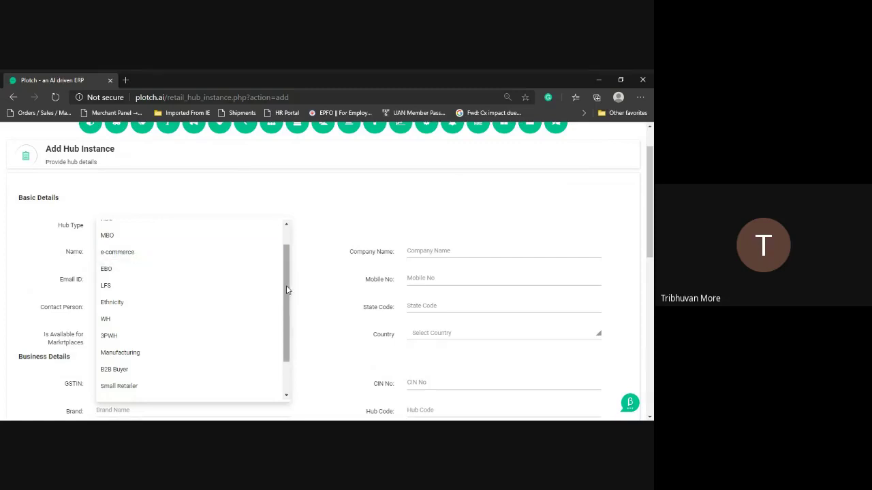
pyautogui.scroll(-1, 266, 292)
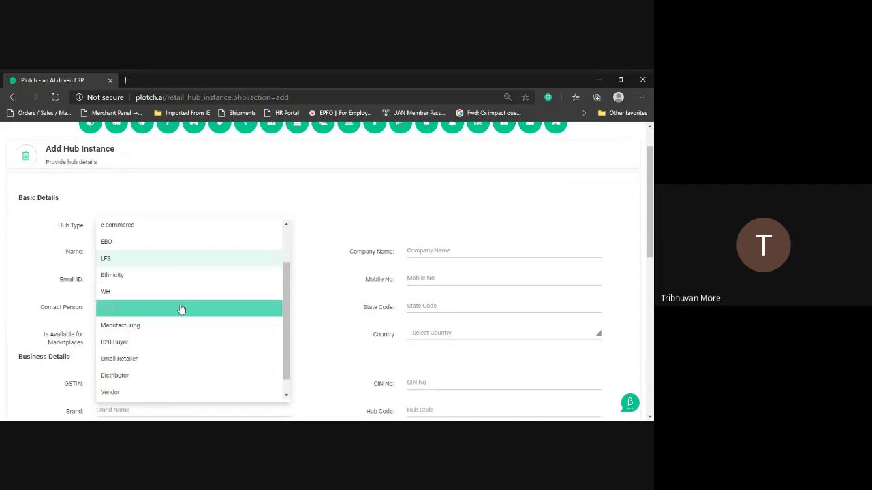
pyautogui.scroll(-1, 173, 310)
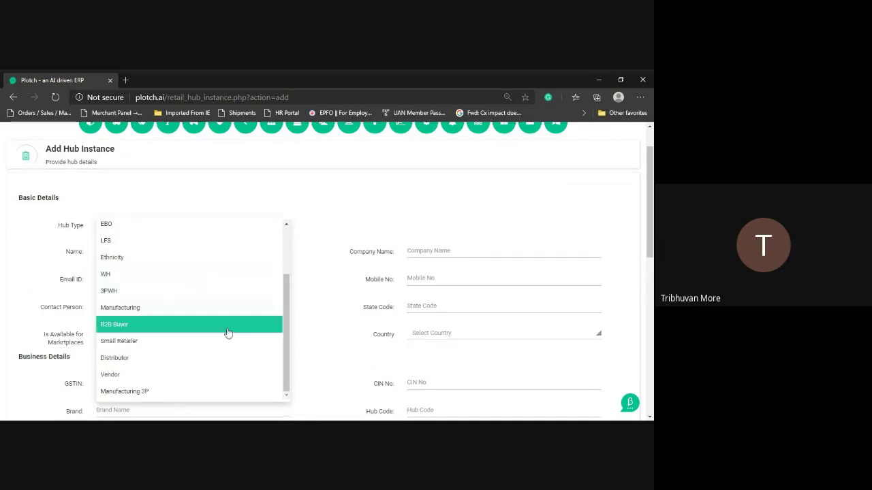
pyautogui.moveTo(289, 314)
pyautogui.mouseDown()
pyautogui.moveTo(288, 259)
pyautogui.moveTo(284, 320)
pyautogui.mouseUp()
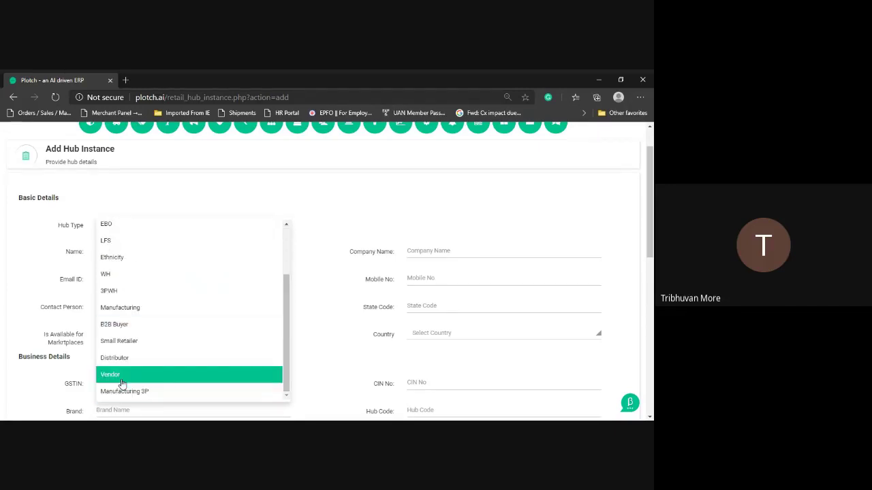
pyautogui.moveTo(287, 337); pyautogui.dragTo(286, 313)
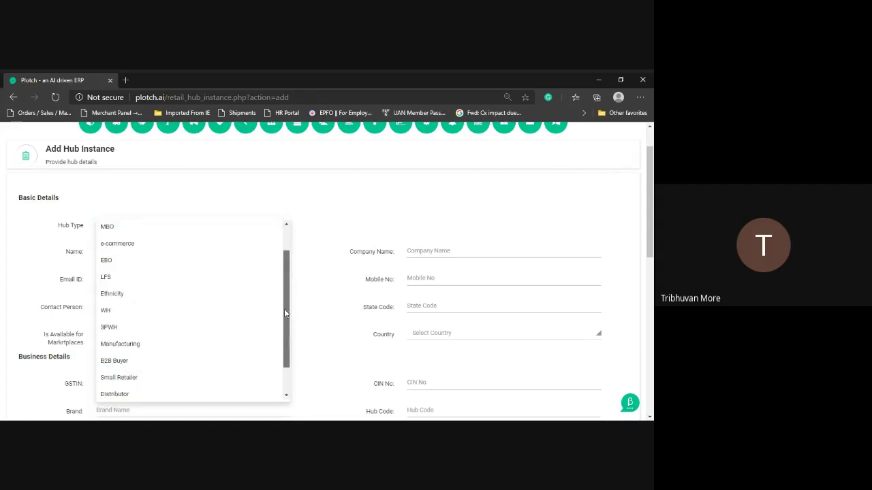
pyautogui.click(125, 310)
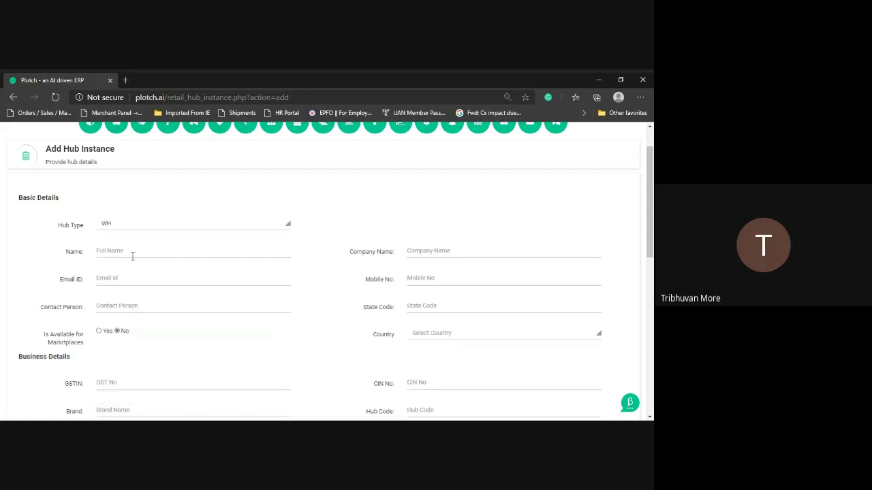
# Review the basic details fields of the hub form, including name, email, mobile number, contact person, state code and country.
pyautogui.click(132, 252)
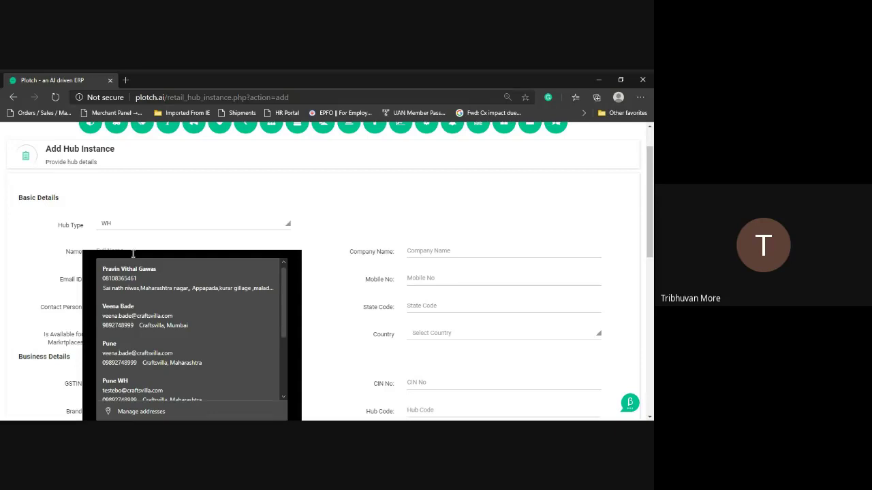
pyautogui.click(387, 260)
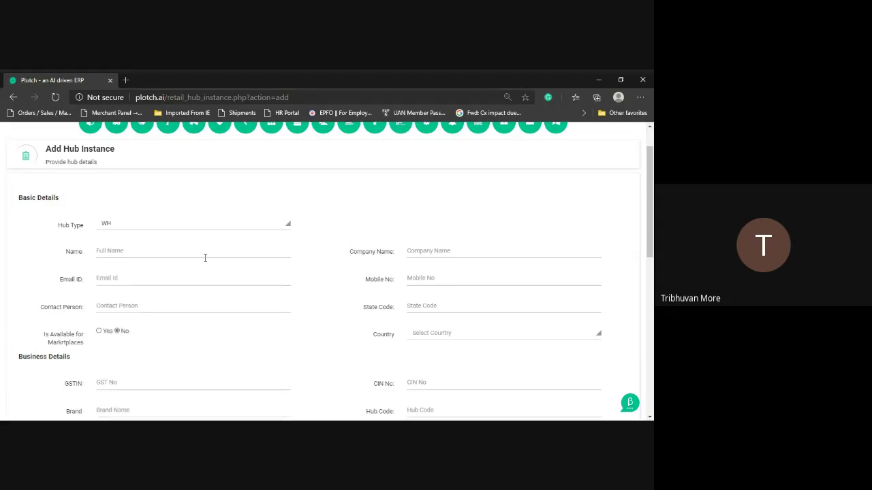
pyautogui.click(139, 277)
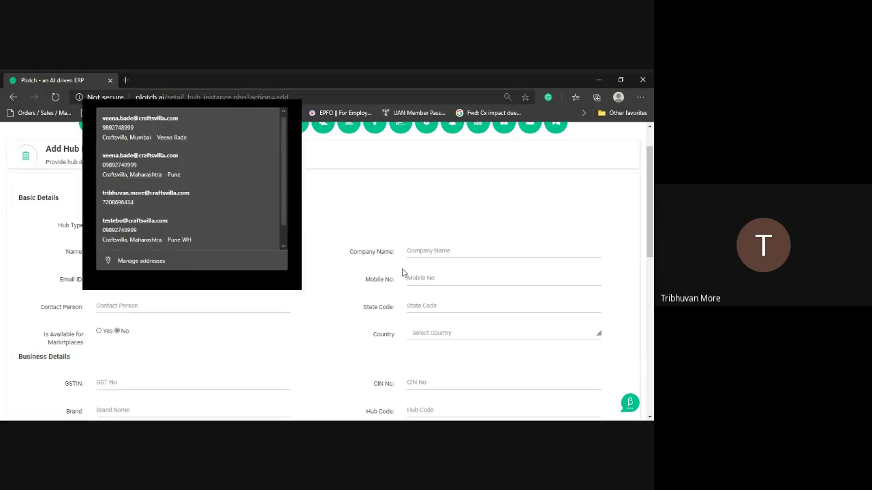
pyautogui.click(439, 278)
pyautogui.scroll(-1, 119, 307)
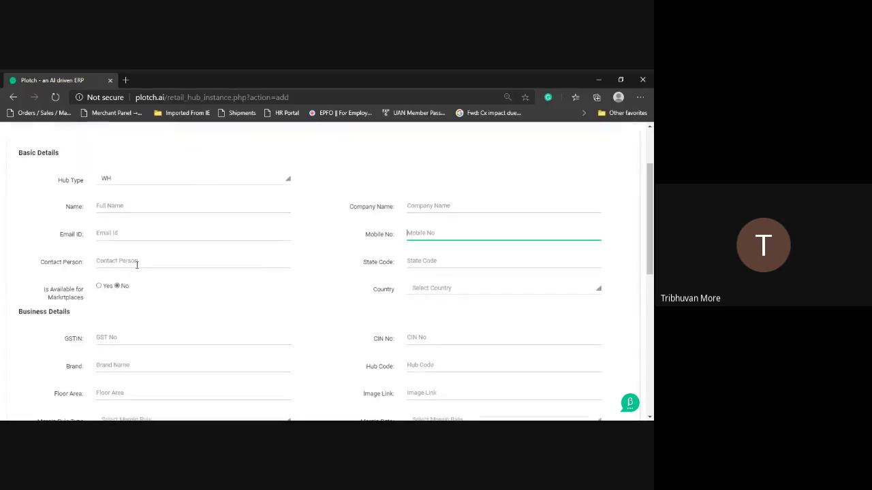
pyautogui.click(143, 262)
pyautogui.click(438, 261)
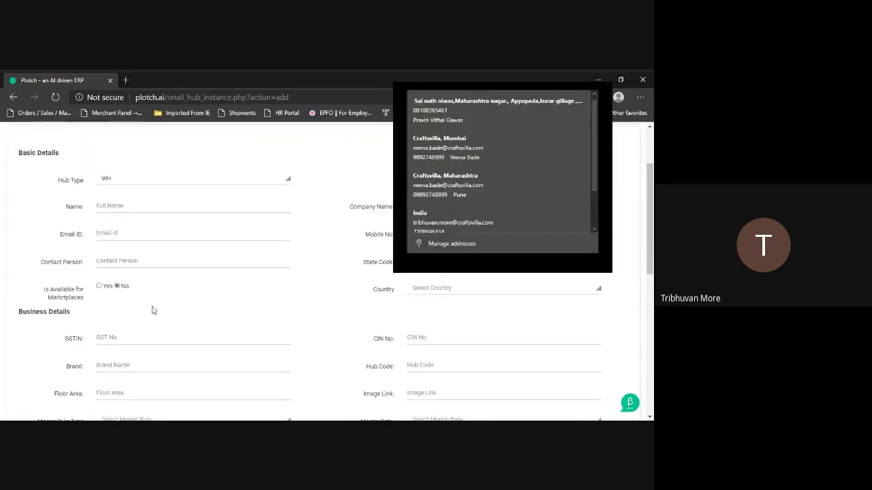
pyautogui.scroll(-1, 420, 265)
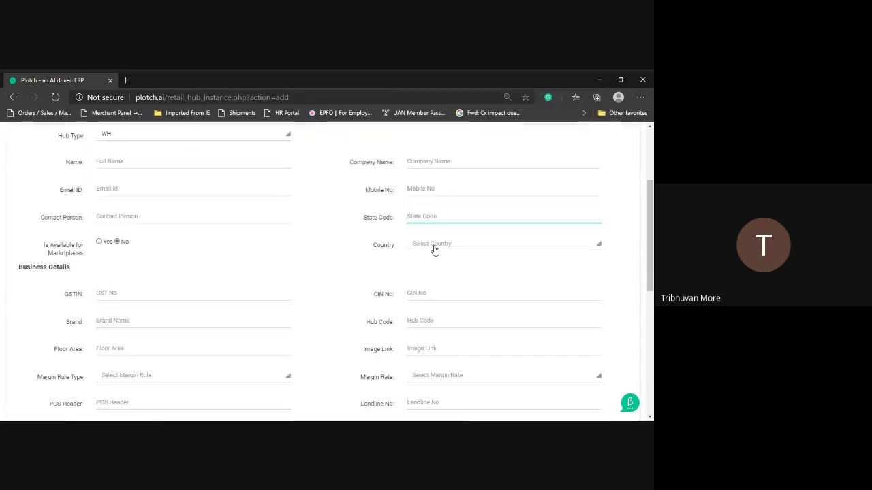
# Examine the business details fields, including margin rule type, and the billing, shipping and pickup address sections of the hub form.
pyautogui.scroll(-1, 87, 245)
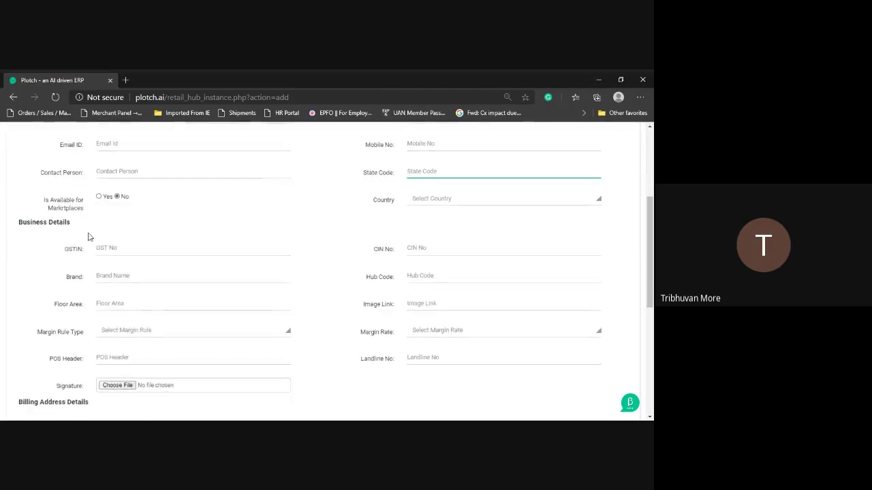
pyautogui.scroll(-1, 120, 279)
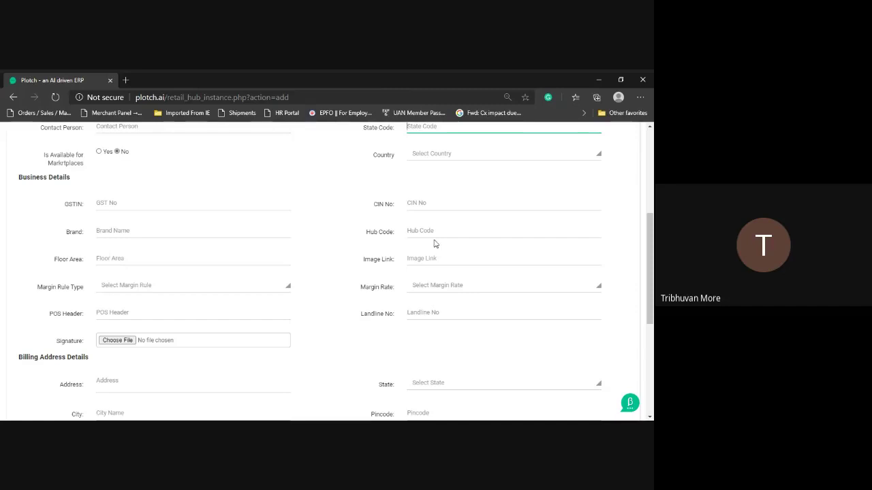
pyautogui.scroll(-1, 449, 296)
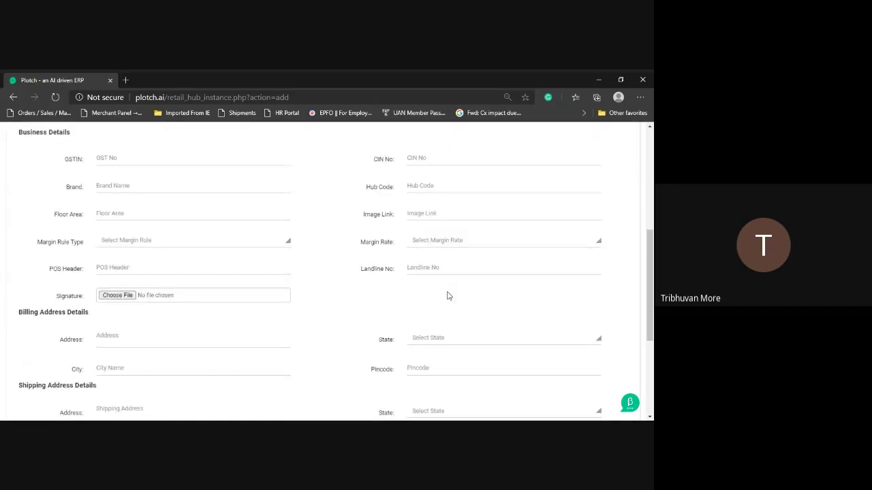
pyautogui.scroll(-1, 448, 296)
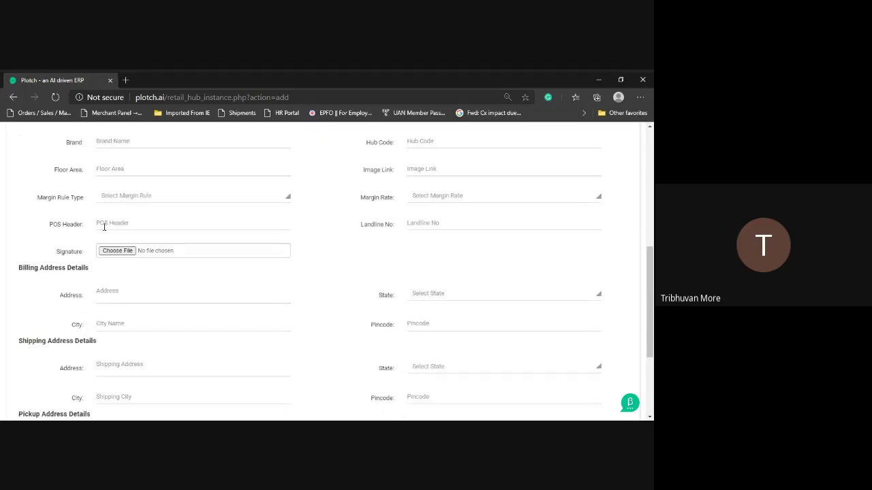
pyautogui.scroll(-1, 87, 227)
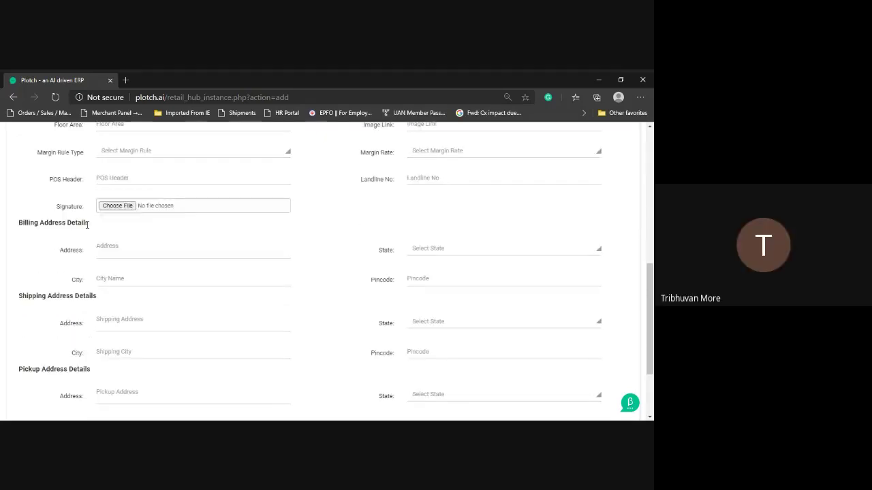
pyautogui.scroll(1, 87, 226)
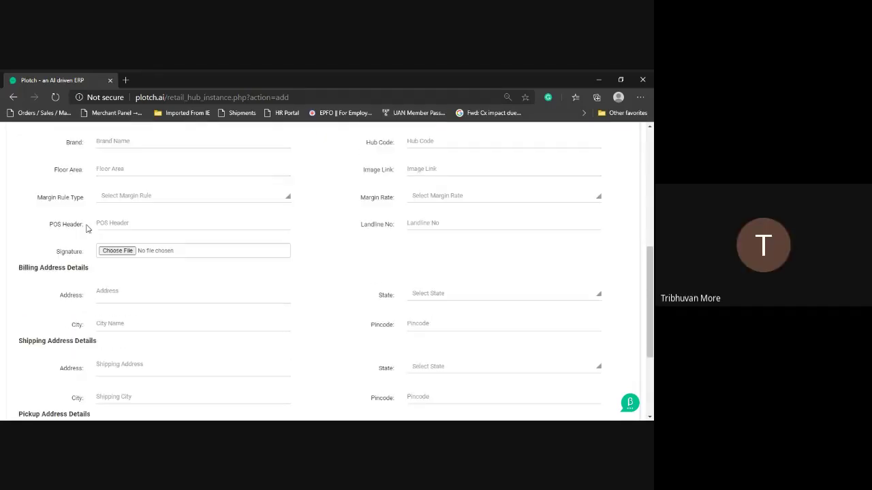
pyautogui.scroll(1, 87, 229)
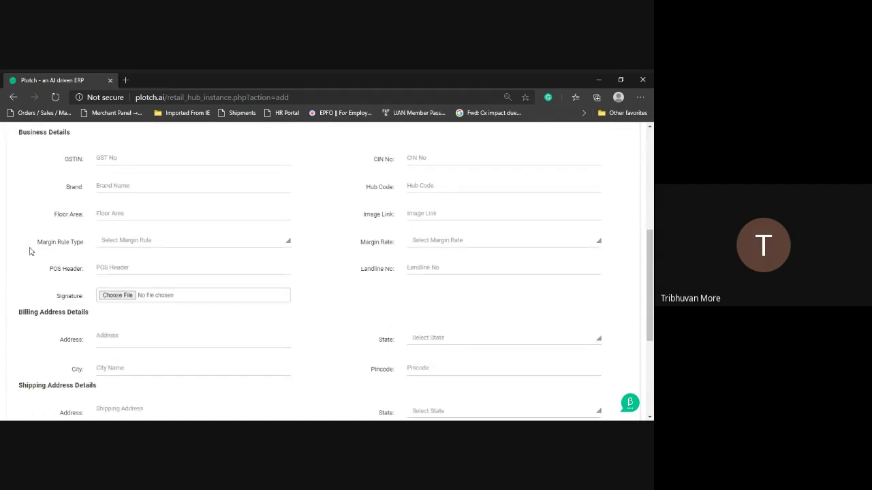
pyautogui.click(209, 245)
pyautogui.click(338, 274)
pyautogui.scroll(-1, 422, 281)
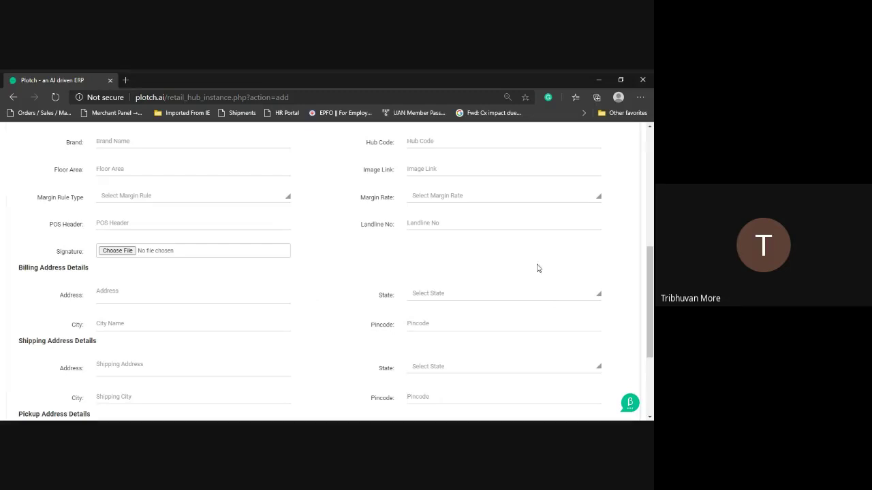
pyautogui.scroll(-1, 354, 277)
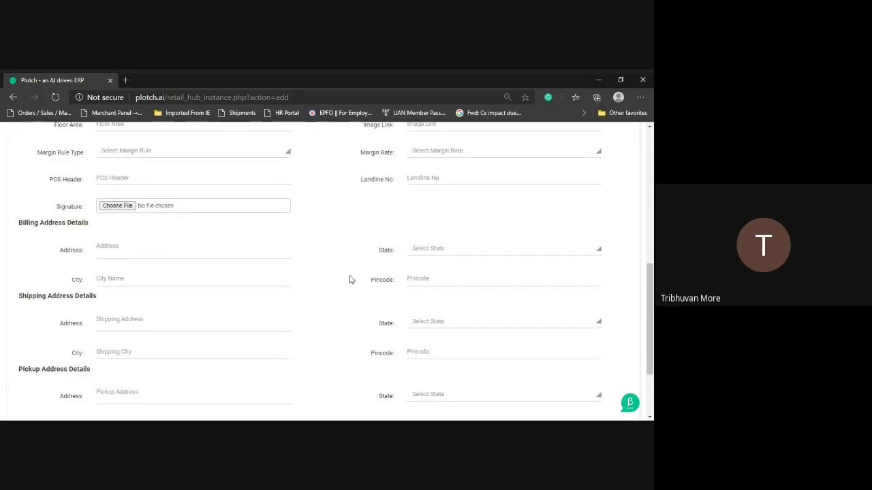
pyautogui.scroll(-1, 350, 280)
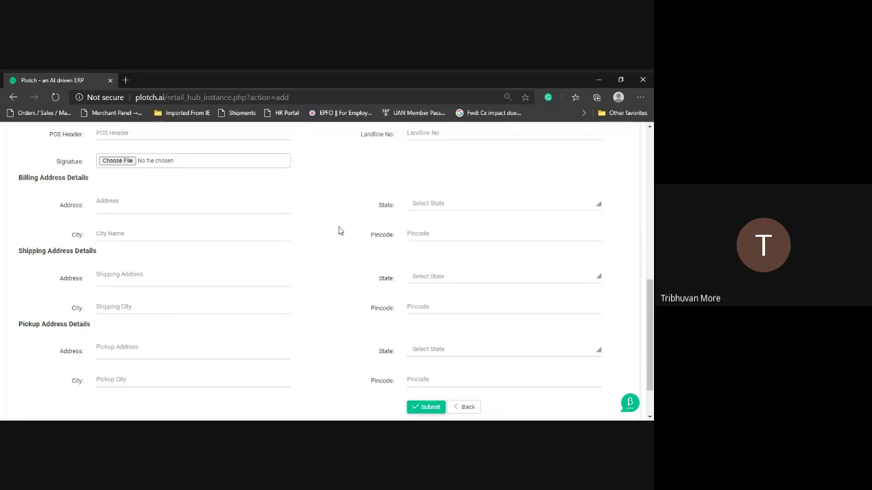
pyautogui.scroll(-1, 346, 262)
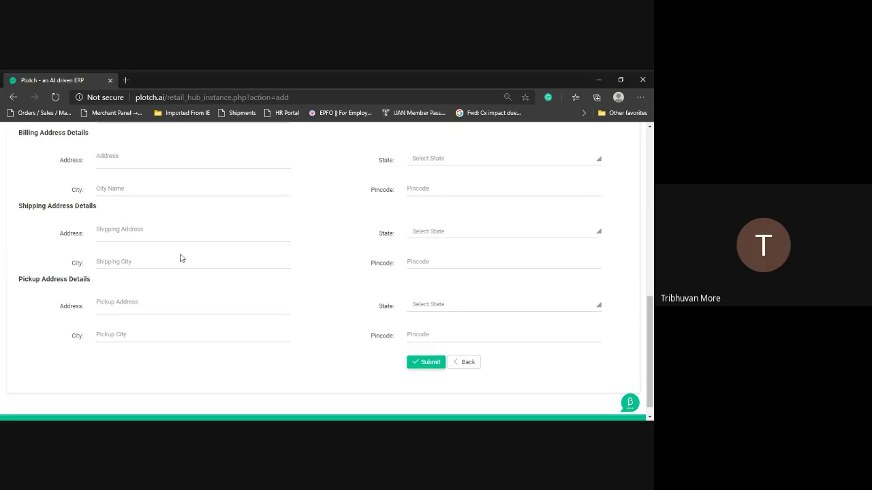
pyautogui.scroll(10, 366, 304)
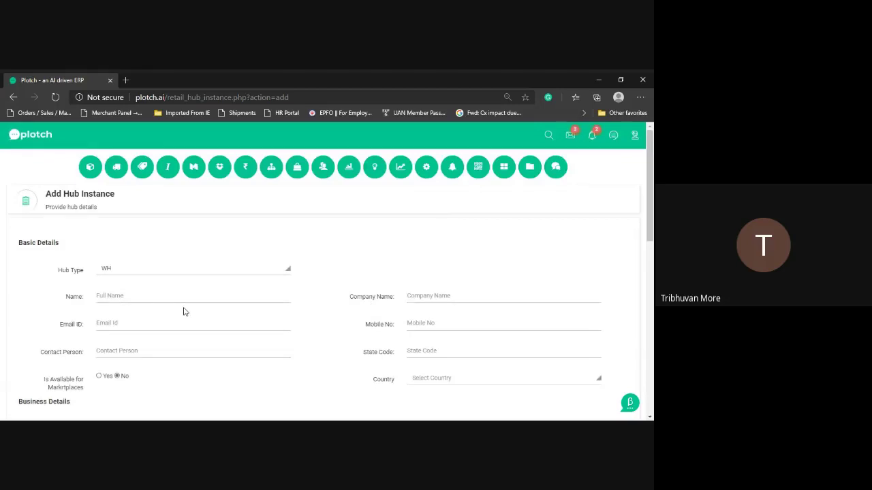
# Fill in the hub's contact, GSTIN and address details from saved form data, and set the brand to Bolo Guruji.
pyautogui.click(179, 298)
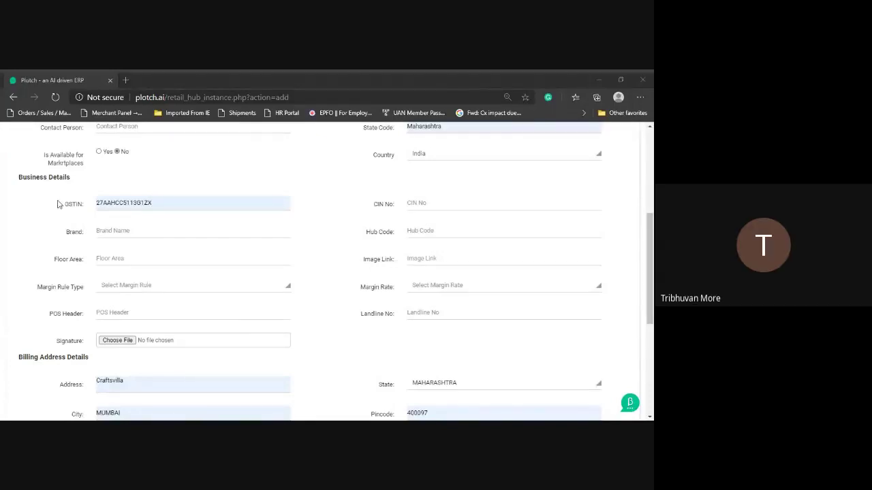
pyautogui.click(123, 231)
pyautogui.click(139, 252)
pyautogui.click(163, 261)
# Enter the company's CIN number in the business details and correct the entry.
pyautogui.scroll(-1, 216, 246)
pyautogui.click(411, 158)
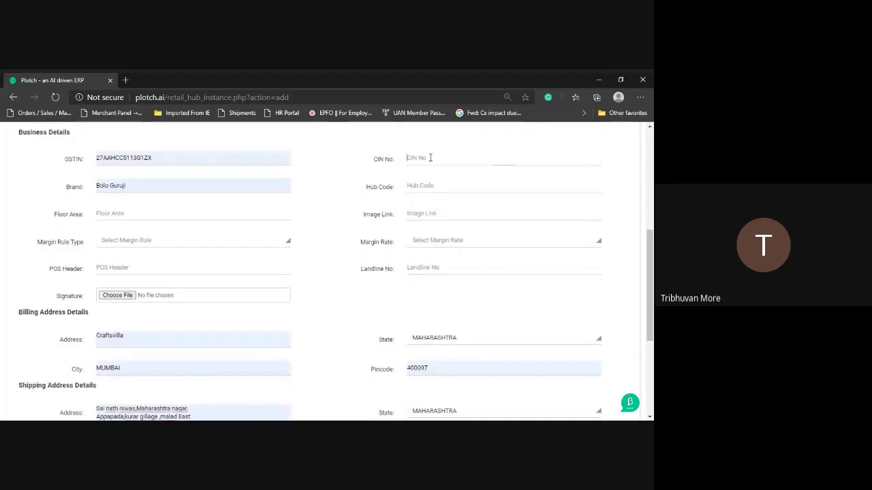
pyautogui.write('bn516+2+hg')
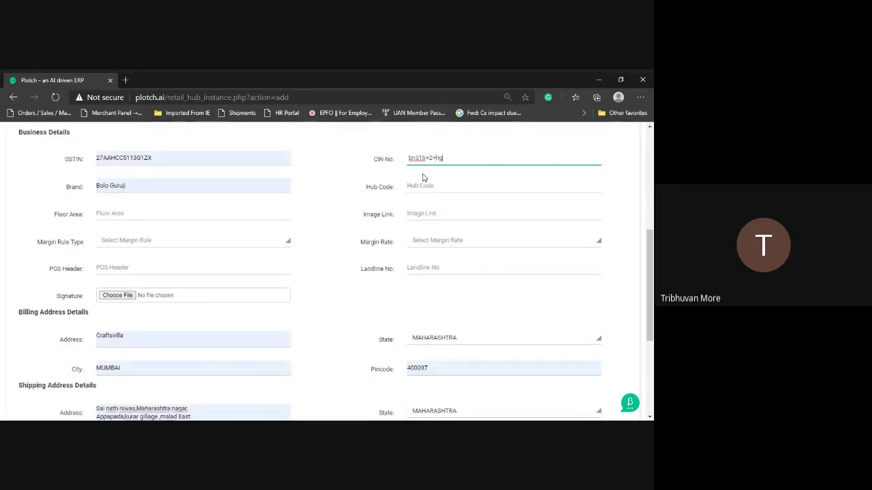
pyautogui.click(428, 157)
pyautogui.press('BackSpace')
# Go through the completed billing, shipping and pickup addresses and submit the new hub.
pyautogui.scroll(-3, 164, 202)
pyautogui.click(157, 180)
pyautogui.scroll(-3, 315, 271)
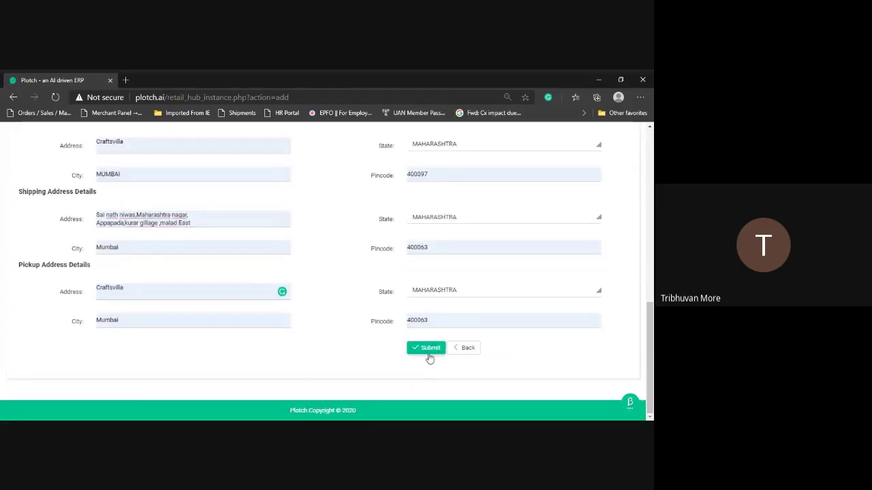
pyautogui.click(429, 348)
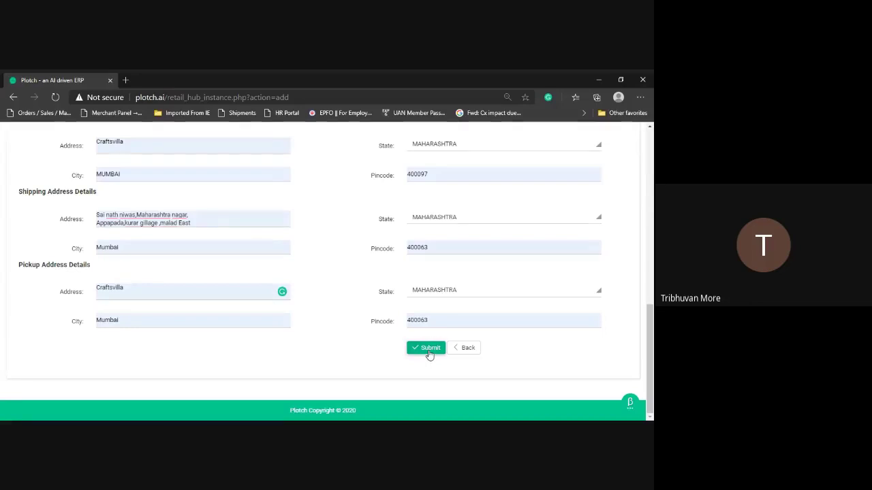
# Set the margin rule type to Central Logic and the margin rate to TP Based, and resubmit the hub form.
pyautogui.click(439, 262)
pyautogui.click(137, 263)
pyautogui.click(135, 292)
pyautogui.click(433, 267)
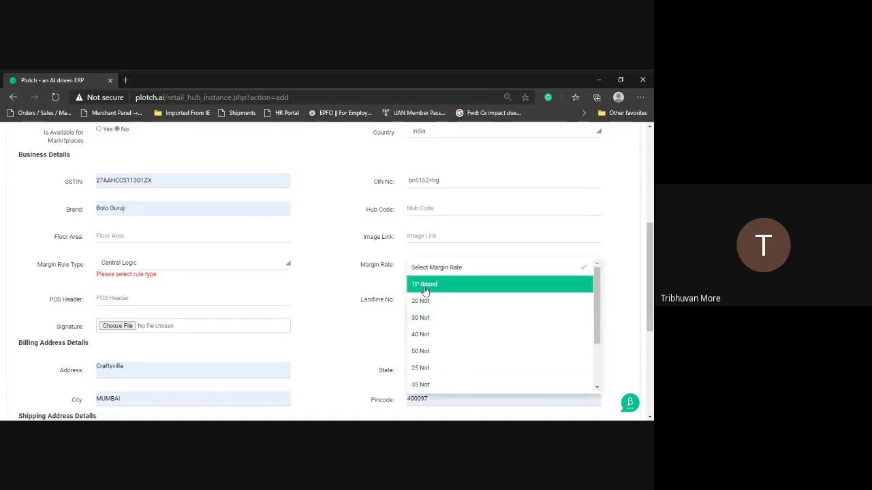
pyautogui.click(425, 290)
pyautogui.scroll(-3, 469, 240)
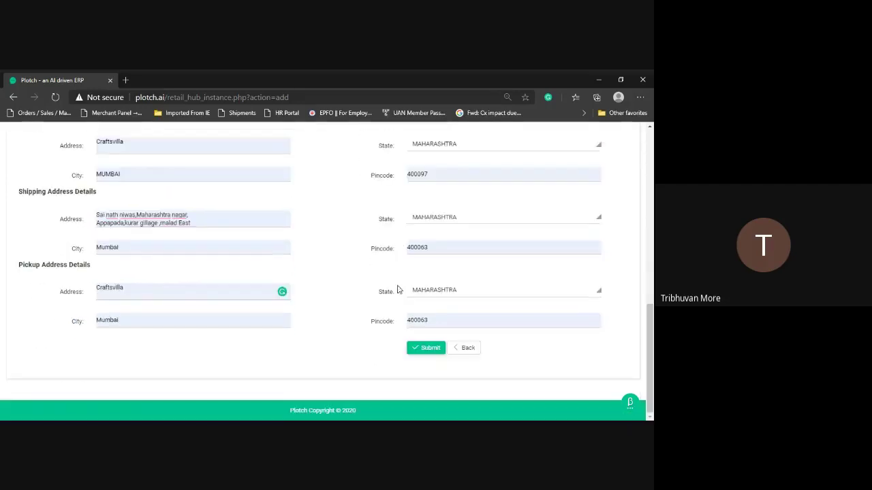
pyautogui.click(431, 353)
# Fill in the contact person's name from the first saved address entry and resubmit the hub form.
pyautogui.scroll(3, 428, 349)
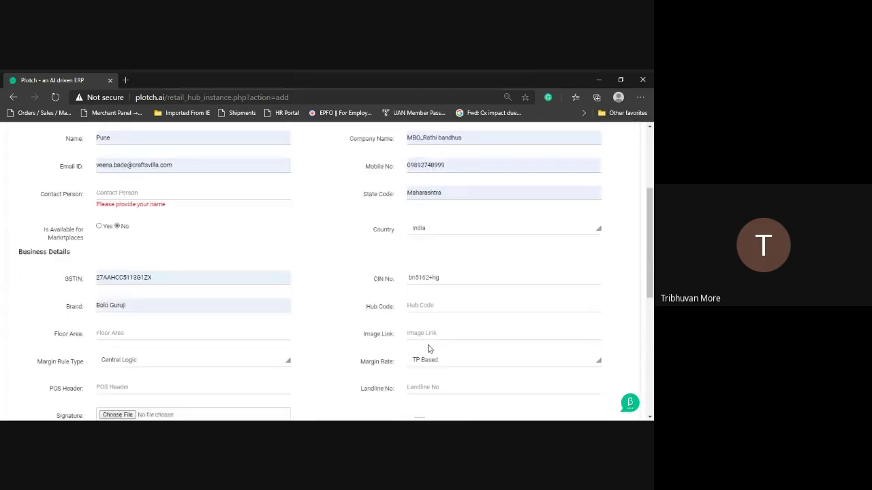
pyautogui.click(129, 192)
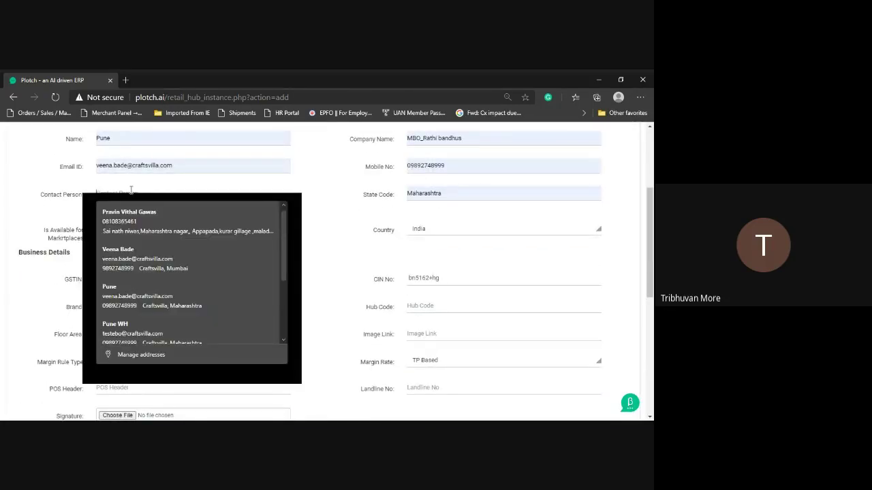
pyautogui.click(184, 219)
pyautogui.scroll(-10, 232, 236)
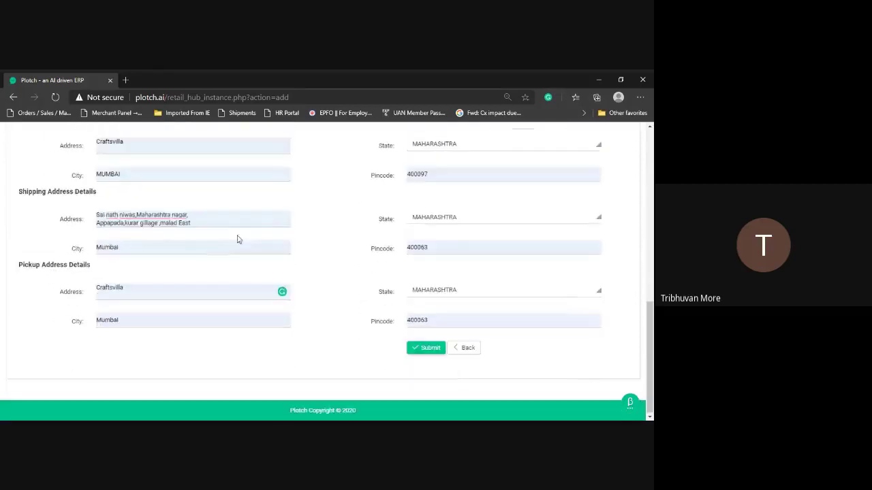
pyautogui.click(409, 349)
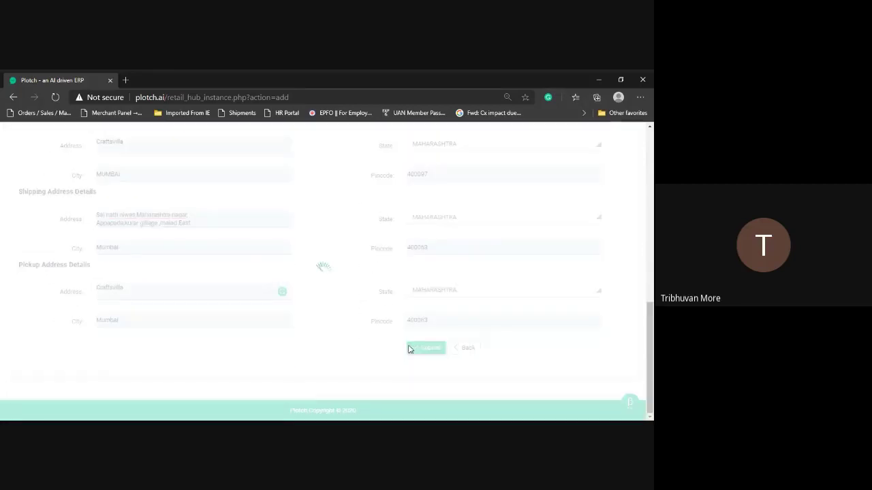
pyautogui.click(316, 319)
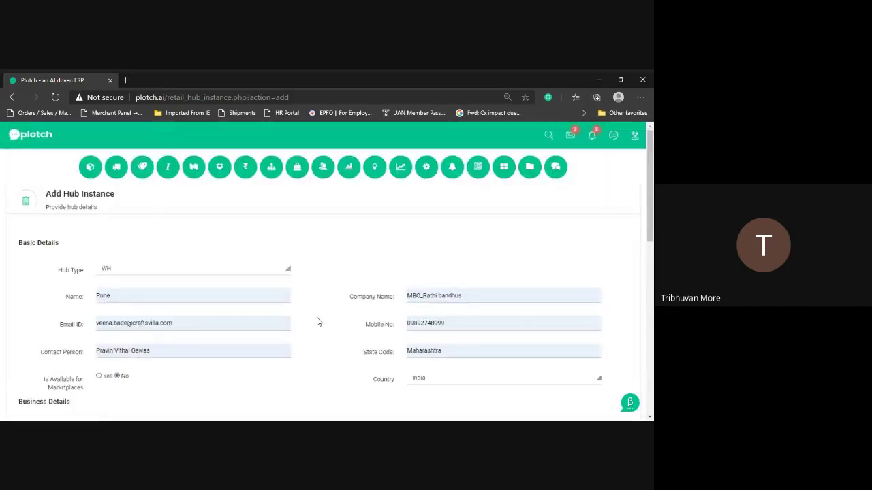
# Set the hub code to WH in the business details and submit the hub form.
pyautogui.scroll(-3, 317, 322)
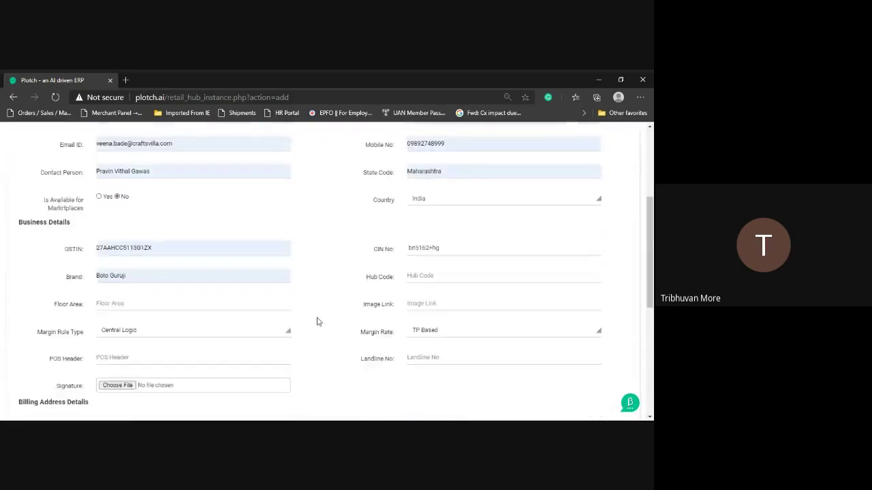
pyautogui.scroll(-1, 256, 304)
pyautogui.click(442, 232)
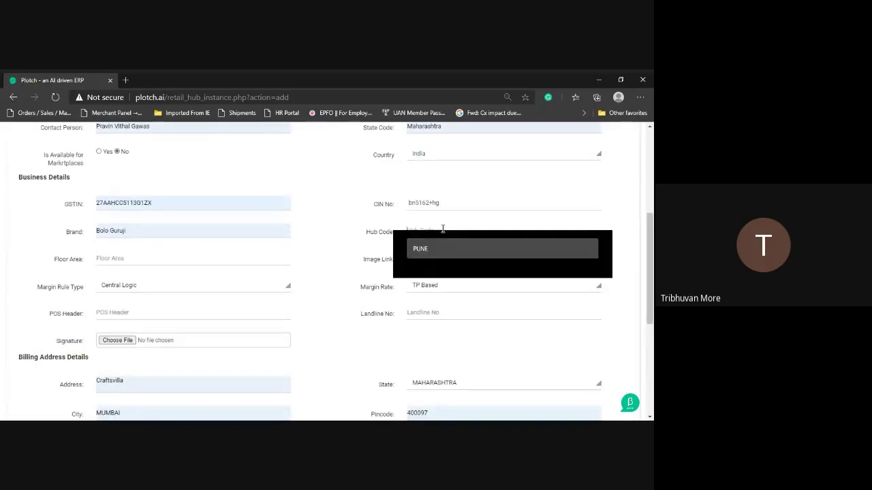
pyautogui.write('WH')
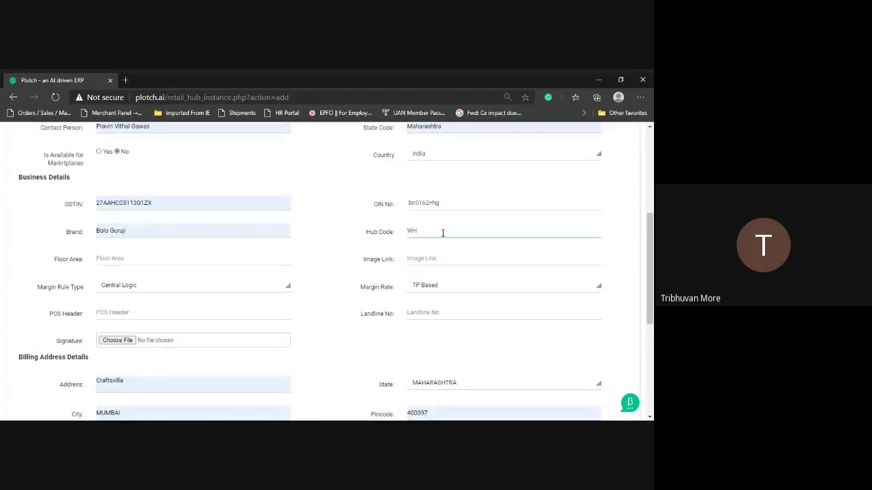
pyautogui.scroll(-5, 458, 258)
pyautogui.click(429, 348)
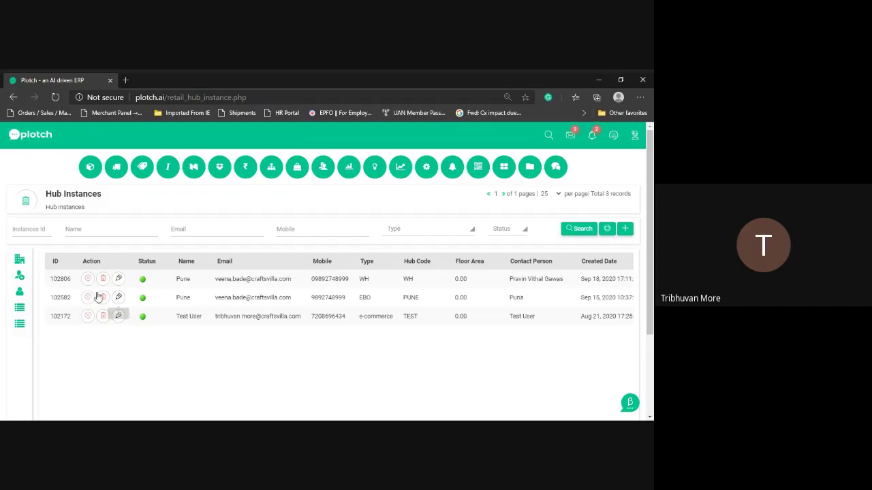
# Examine the hub instances list, including the contact, creation date, token and address columns of the new WH hub.
pyautogui.hscroll(6, 399, 349)
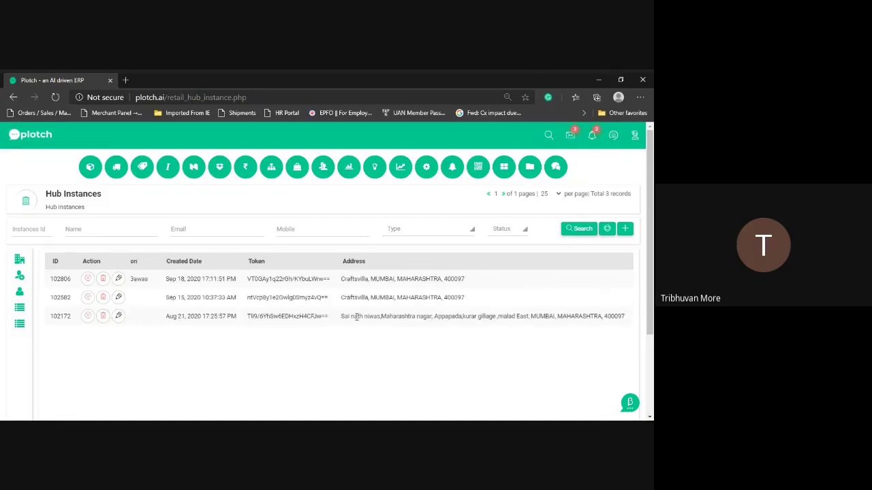
pyautogui.hscroll(-6, 440, 352)
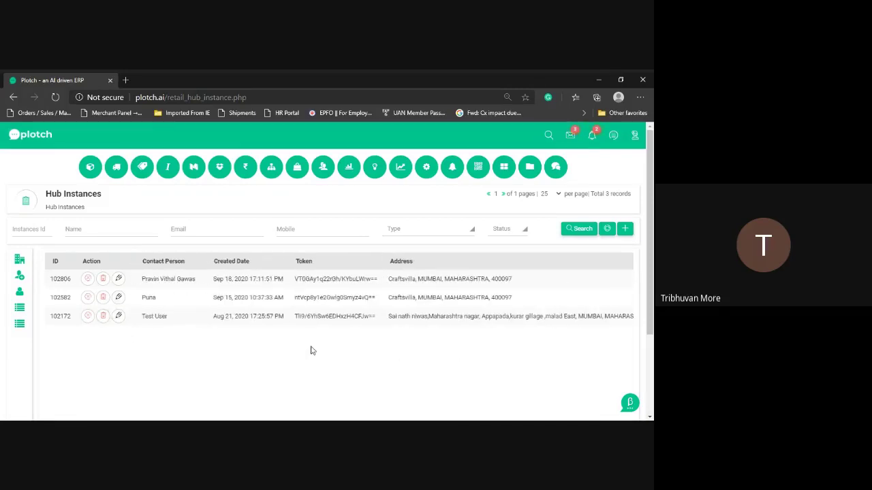
pyautogui.scroll(-2, 382, 314)
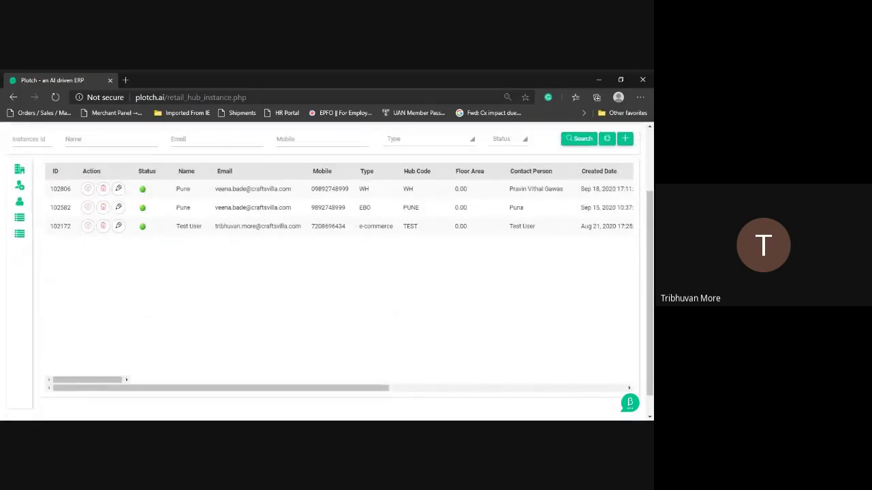
pyautogui.hotkey('alt', 'Tab')
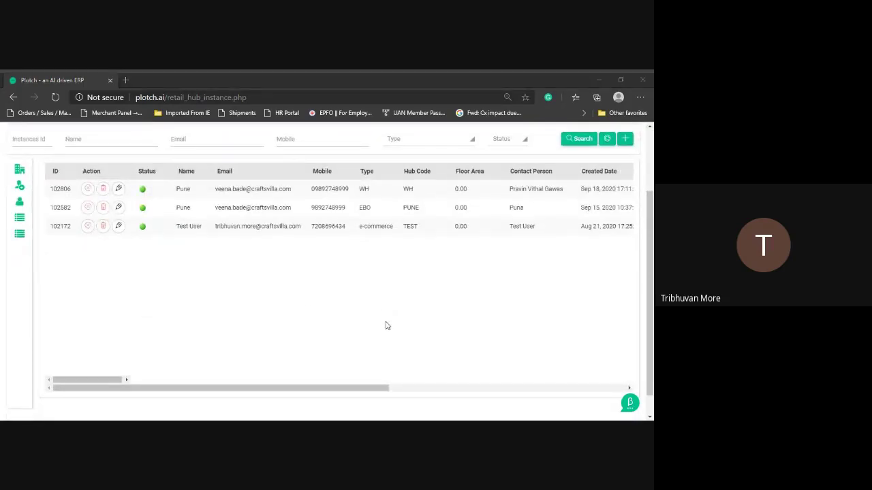
pyautogui.scroll(1, 303, 300)
pyautogui.click(160, 337)
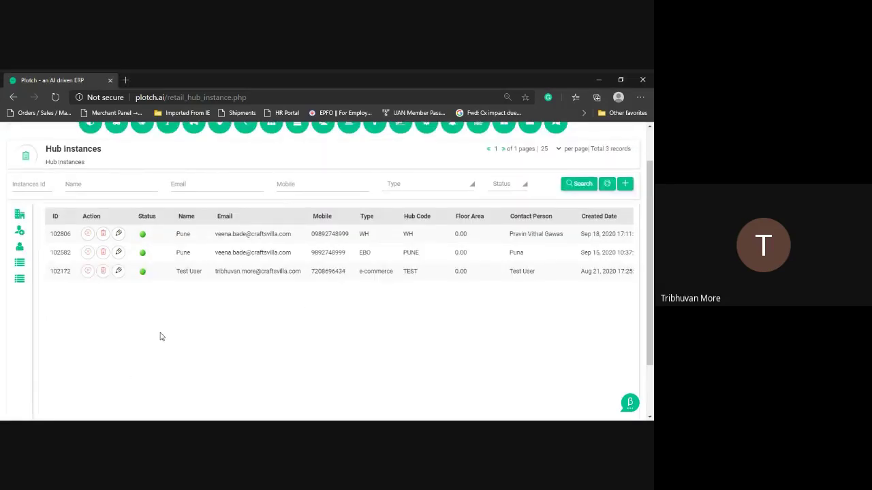
pyautogui.scroll(1, 286, 300)
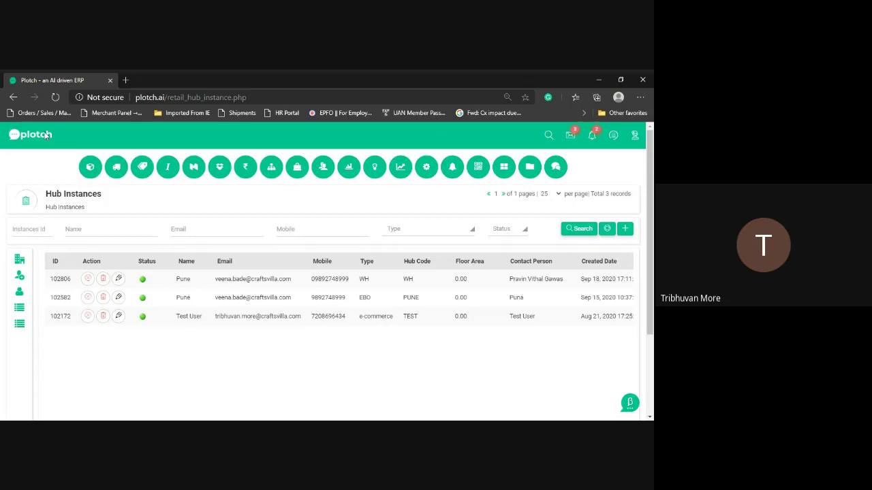
# Start a new supply instance from the Supply Instances page and name it WH.
pyautogui.moveTo(90, 167)
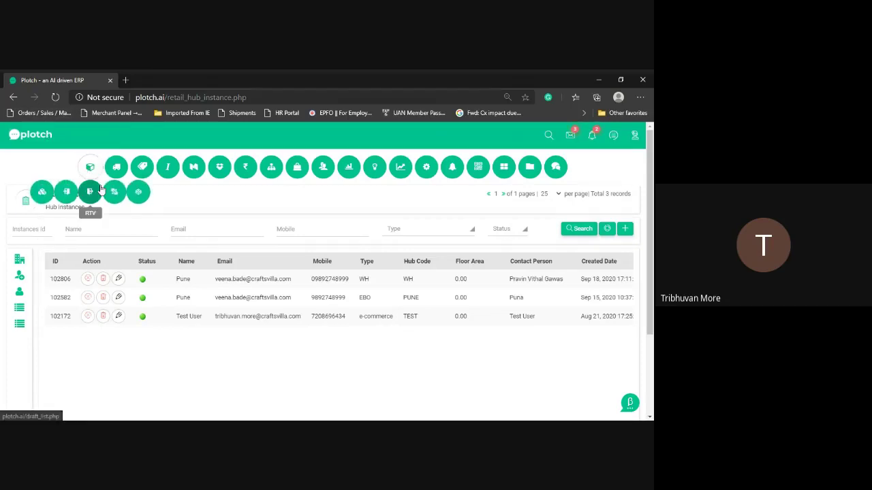
pyautogui.click(138, 194)
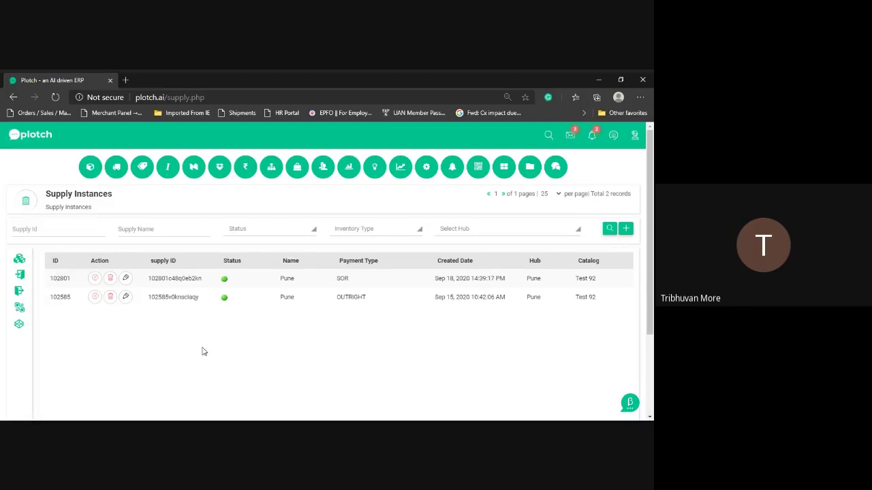
pyautogui.click(625, 230)
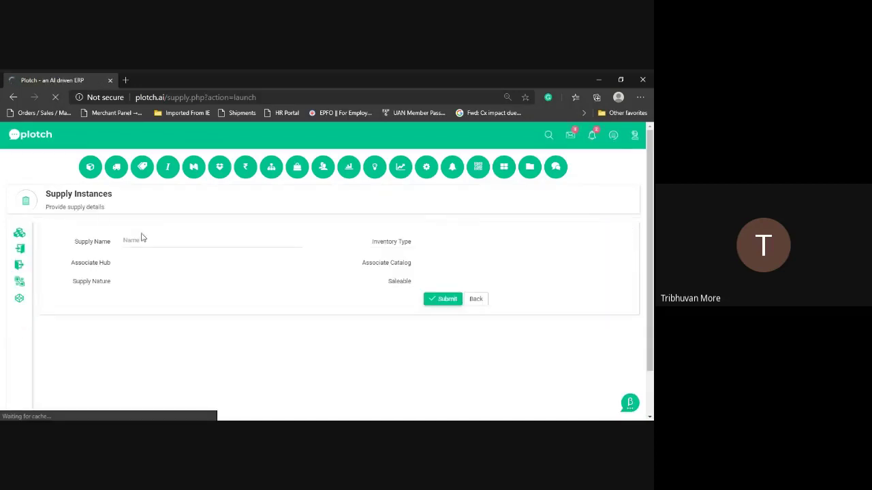
pyautogui.click(141, 241)
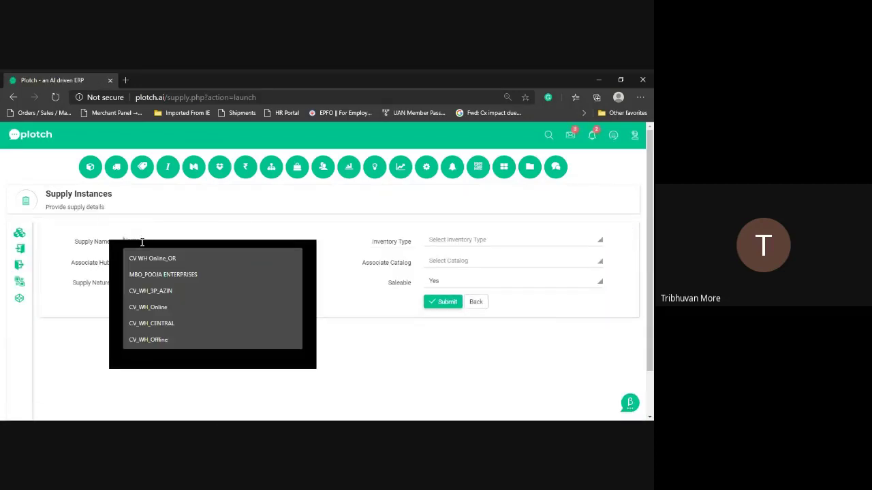
pyautogui.write('WH')
pyautogui.click(192, 231)
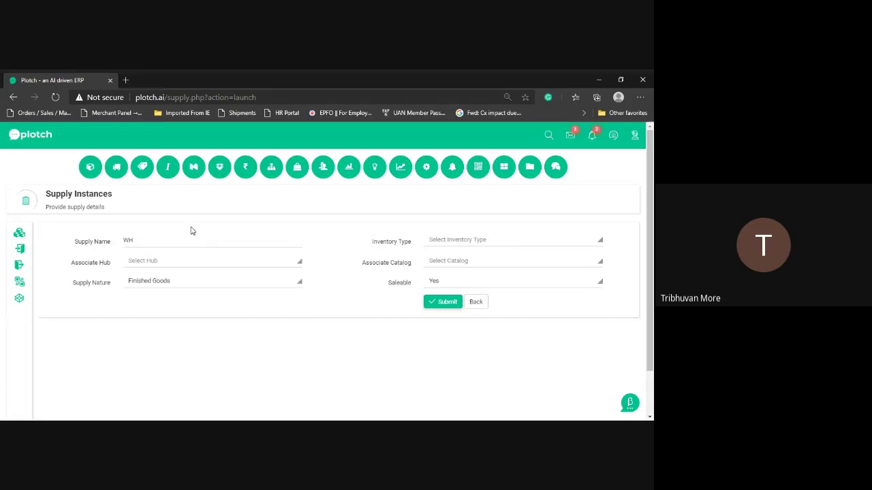
# Set the supply's inventory type to OUTRIGHT and associate it with the Pune WH hub.
pyautogui.click(467, 241)
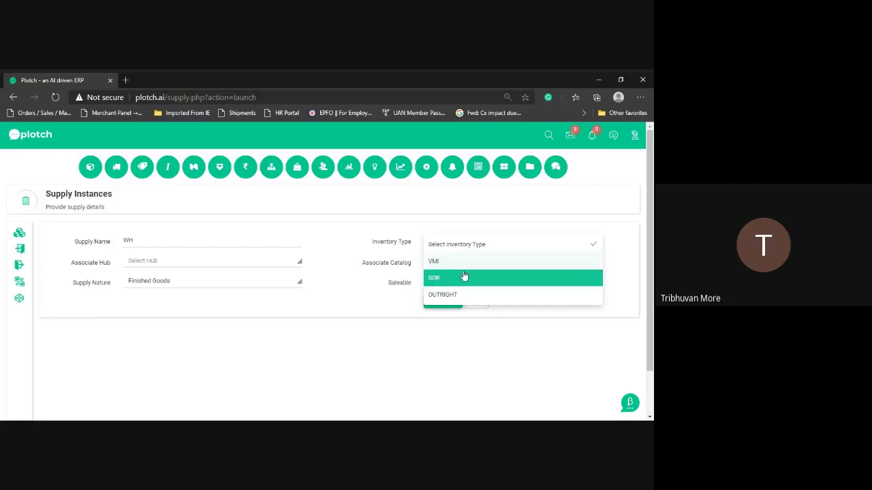
pyautogui.click(463, 294)
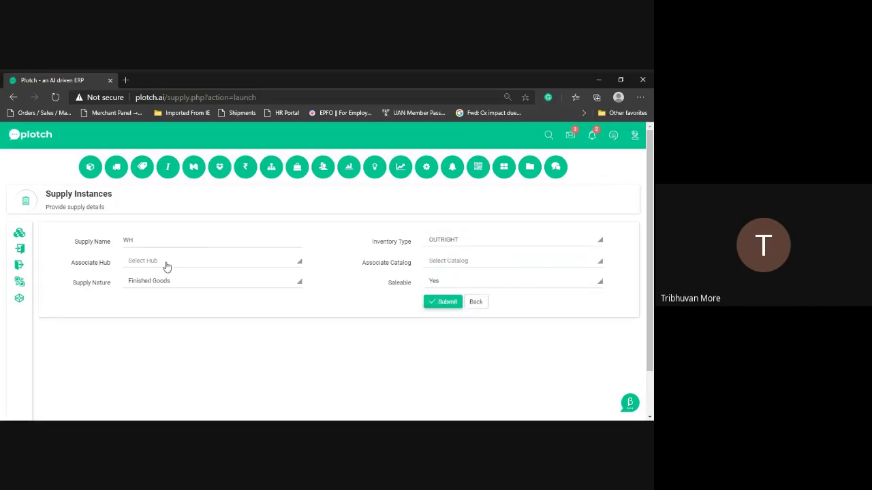
pyautogui.click(165, 260)
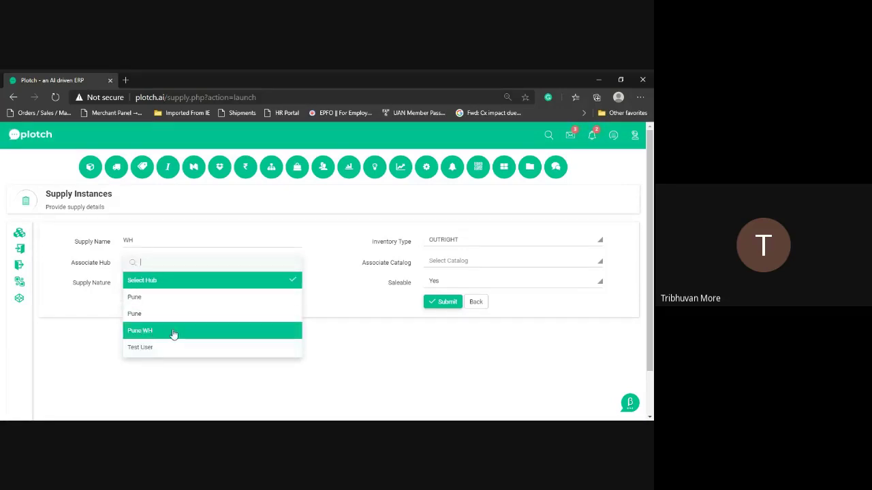
pyautogui.click(174, 333)
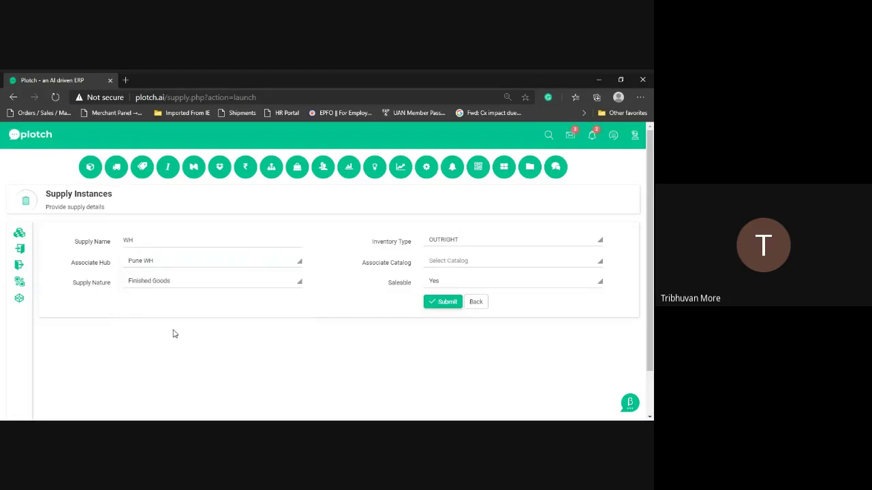
# Associate the supply with the Test 92 catalog, keep it saleable, and submit the supply instance.
pyautogui.click(480, 263)
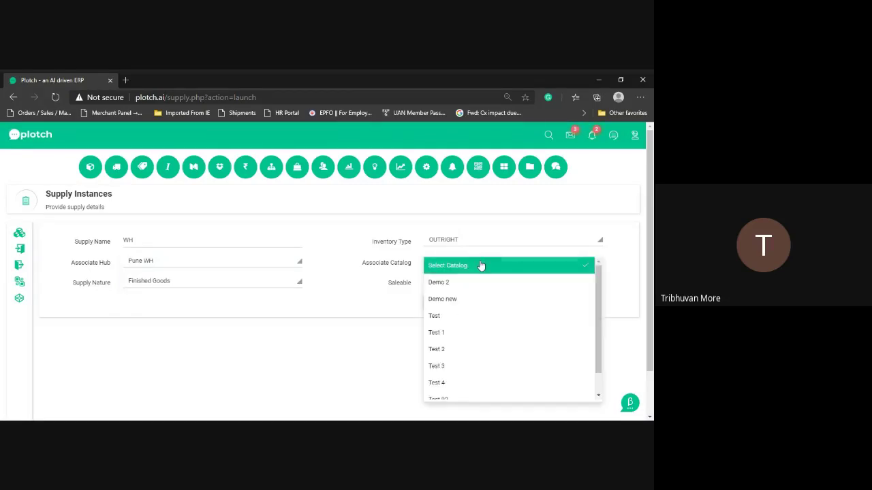
pyautogui.scroll(-3, 484, 313)
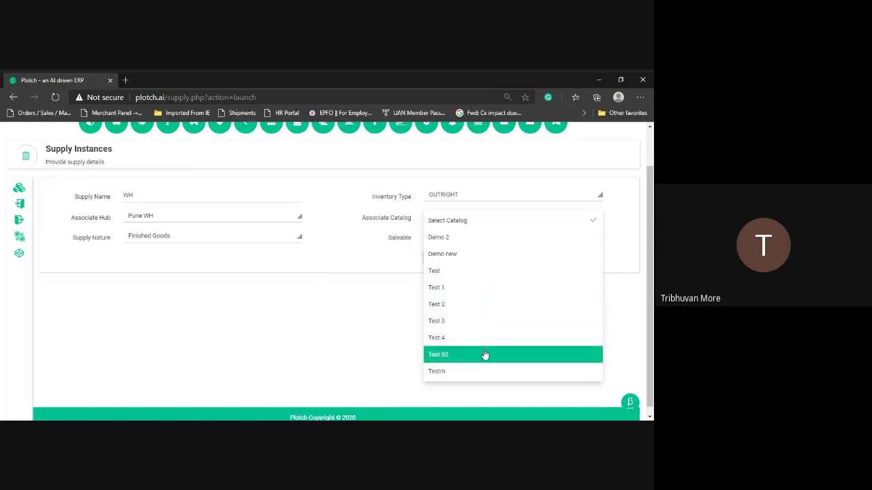
pyautogui.click(484, 355)
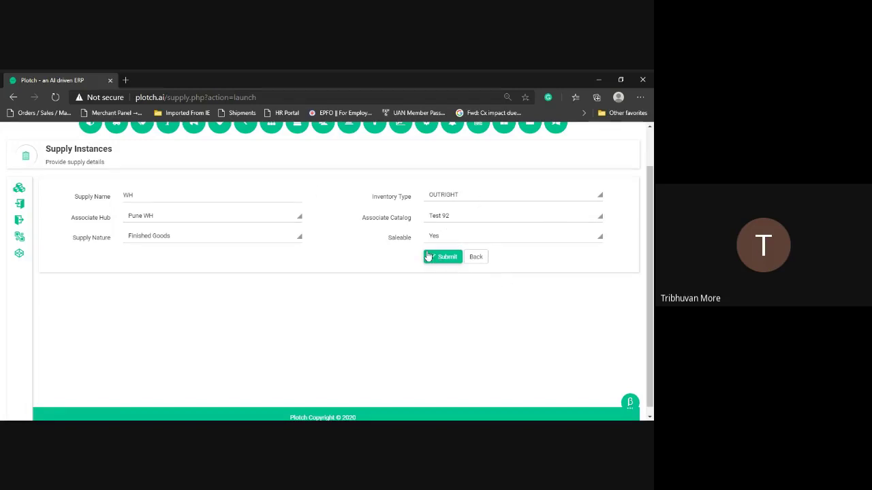
pyautogui.click(438, 242)
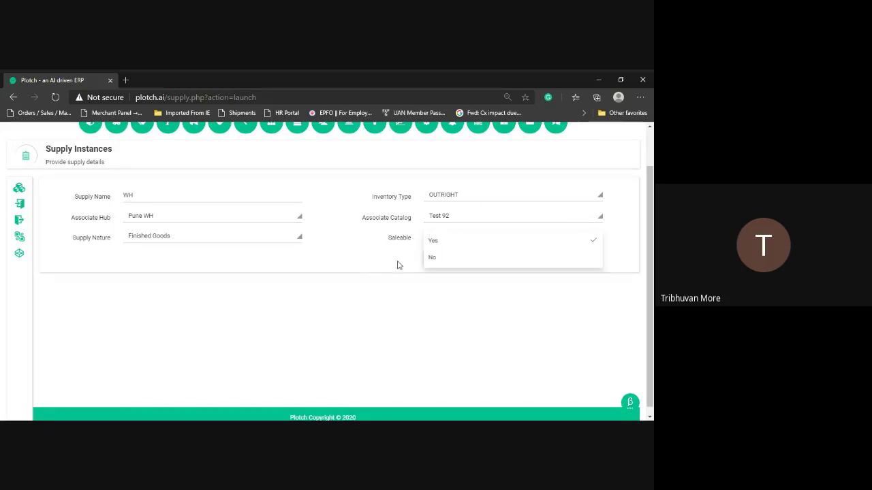
pyautogui.click(369, 262)
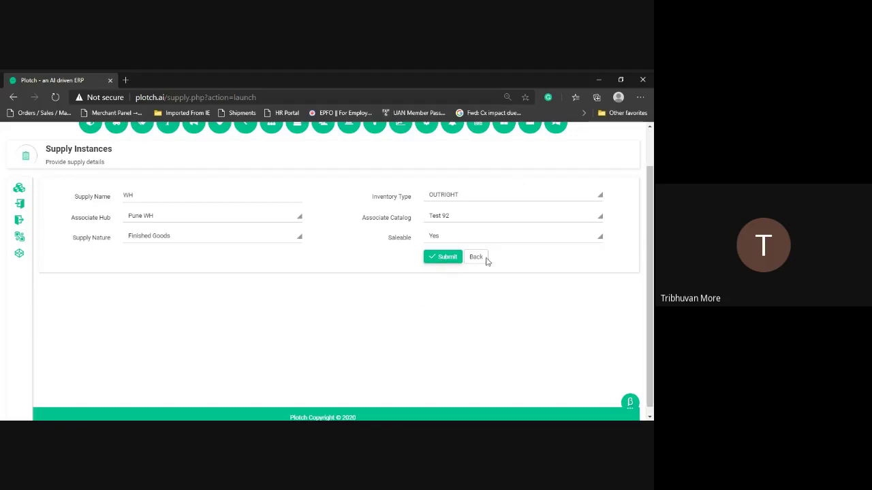
pyautogui.click(447, 258)
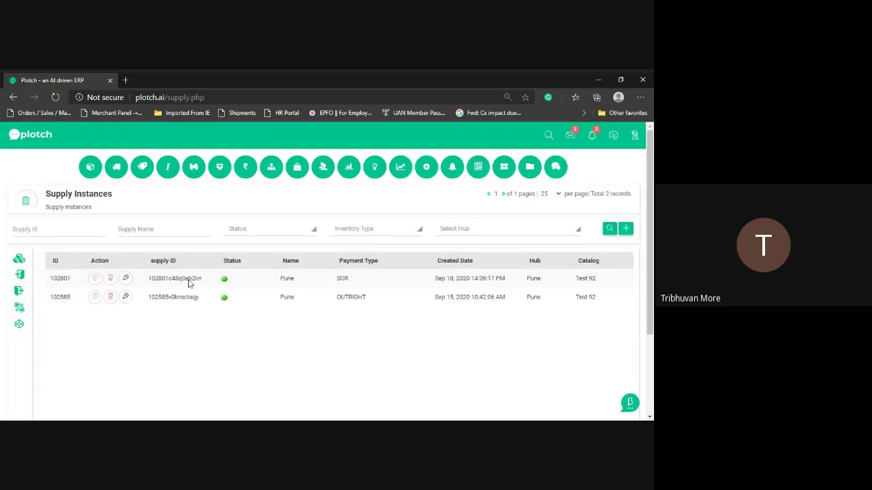
# Start a new inventory instance from the Inventory Instances page and name it Pune WH.
pyautogui.scroll(-1, 497, 313)
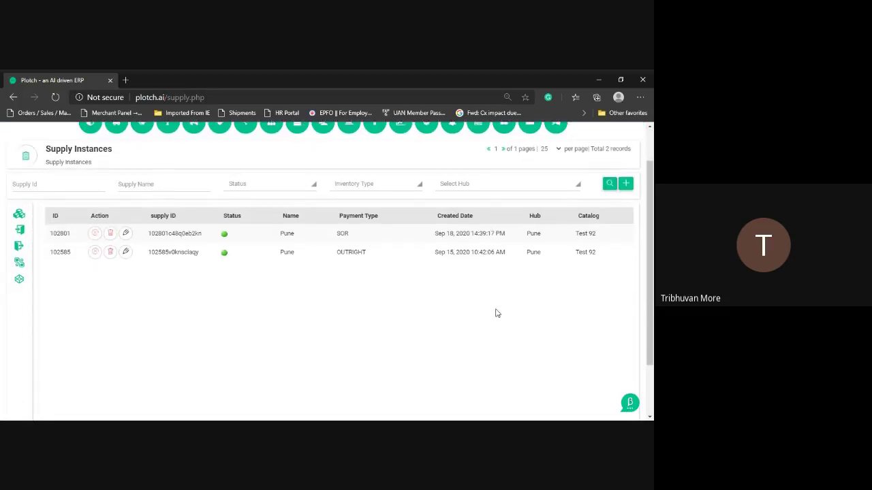
pyautogui.scroll(-1, 495, 312)
pyautogui.scroll(3, 495, 312)
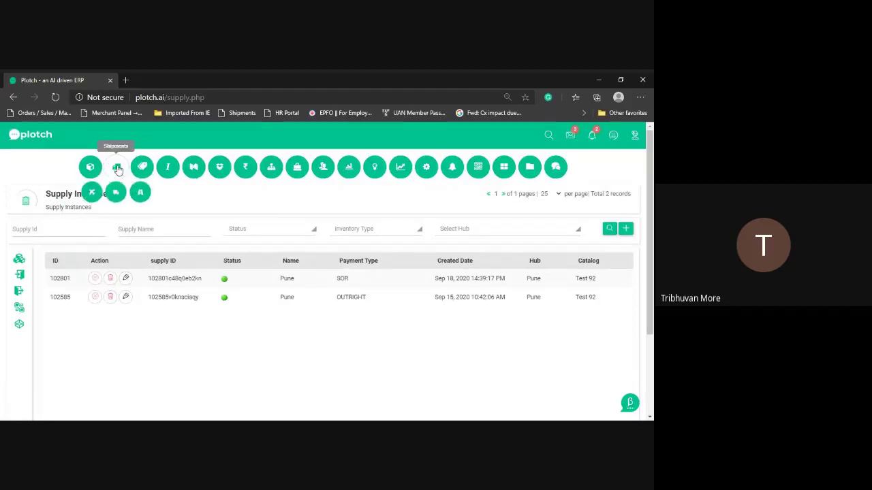
pyautogui.moveTo(168, 167)
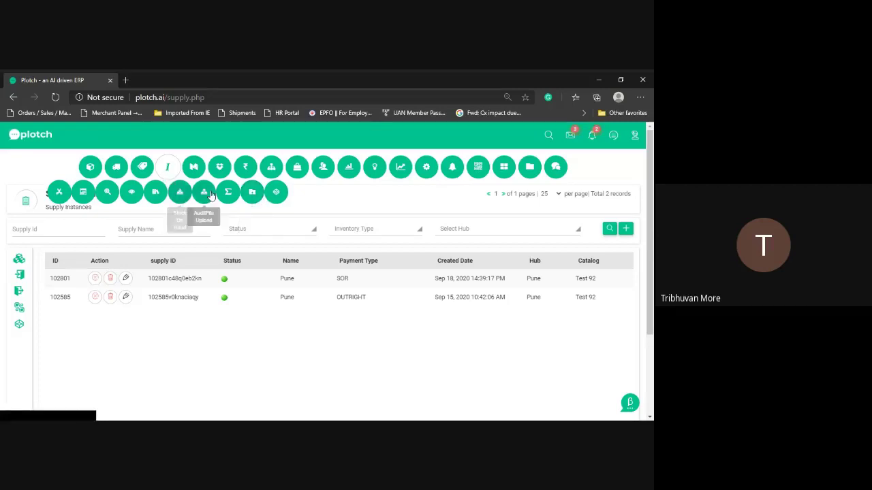
pyautogui.click(277, 192)
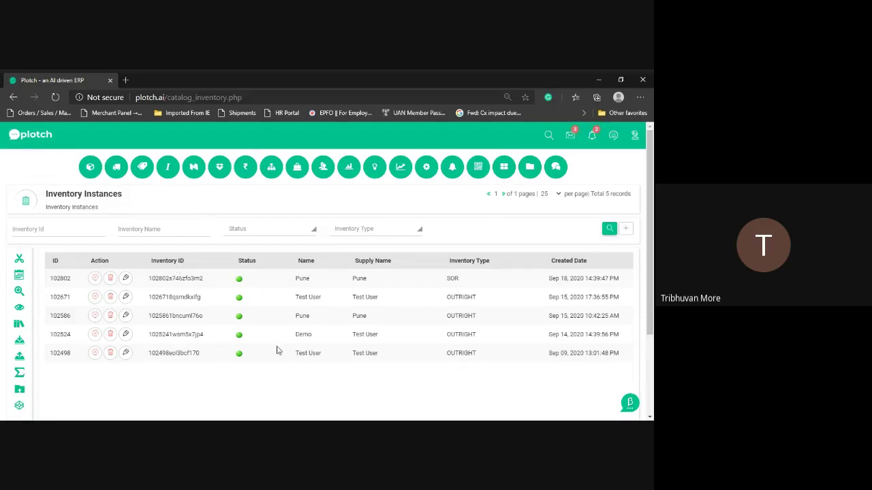
pyautogui.click(627, 229)
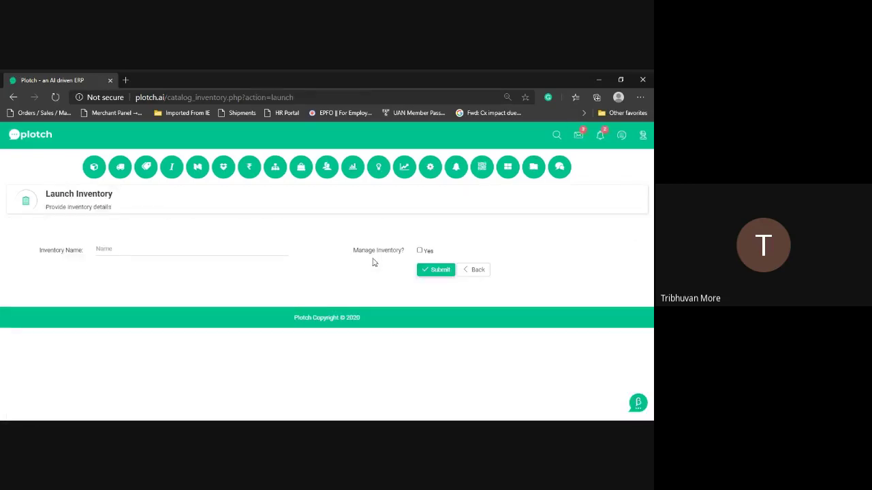
pyautogui.click(198, 251)
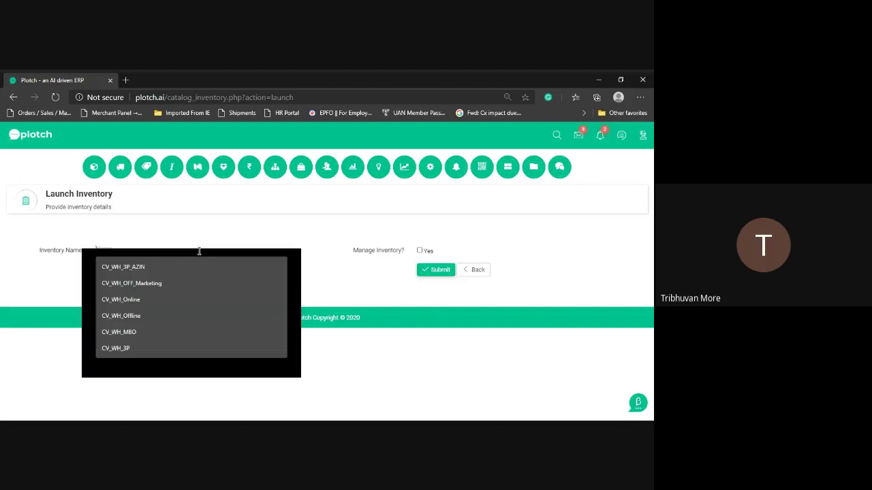
pyautogui.write('Pune WH')
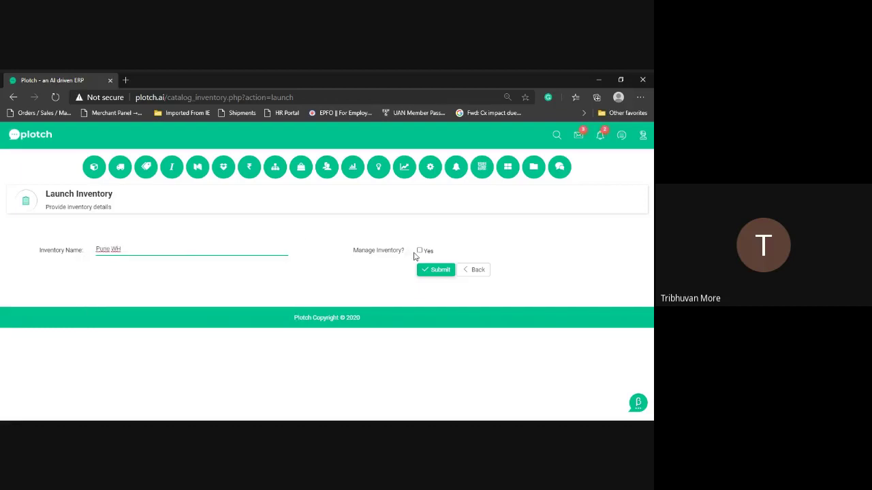
# Enable Manage Inventory, associate the inventory with the WH(OUTRIGHT) supply, and submit the inventory instance.
pyautogui.click(414, 252)
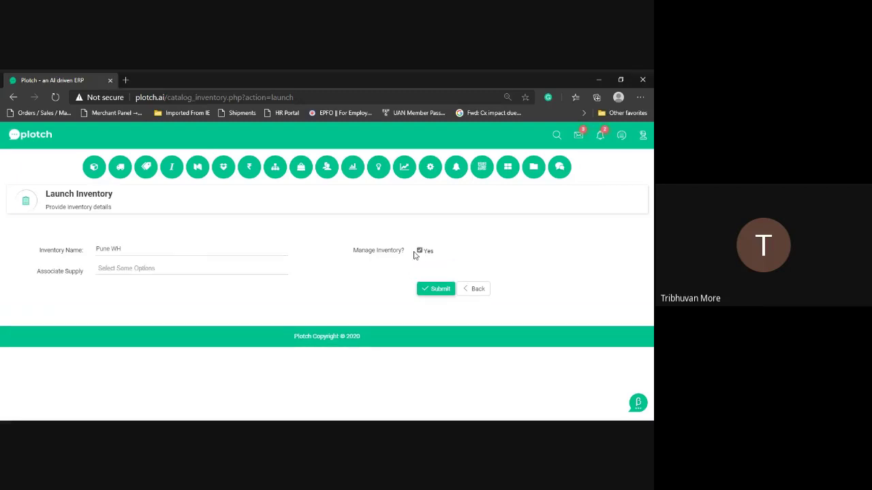
pyautogui.click(202, 268)
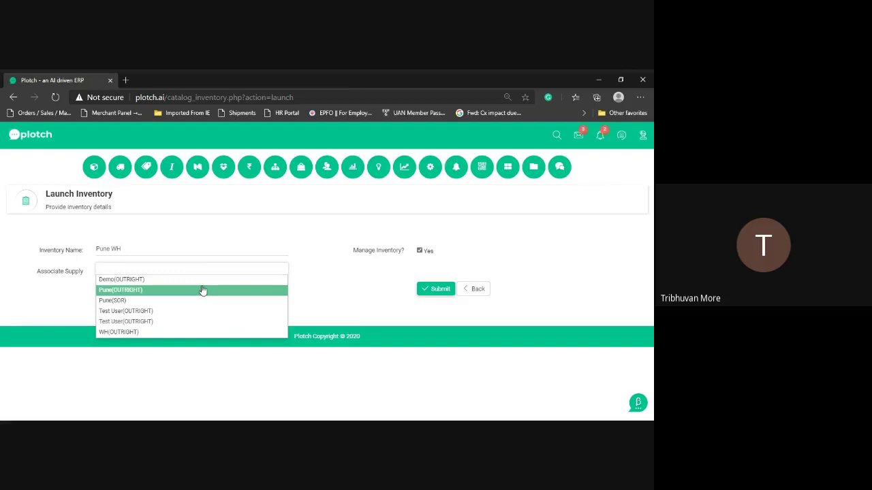
pyautogui.click(188, 333)
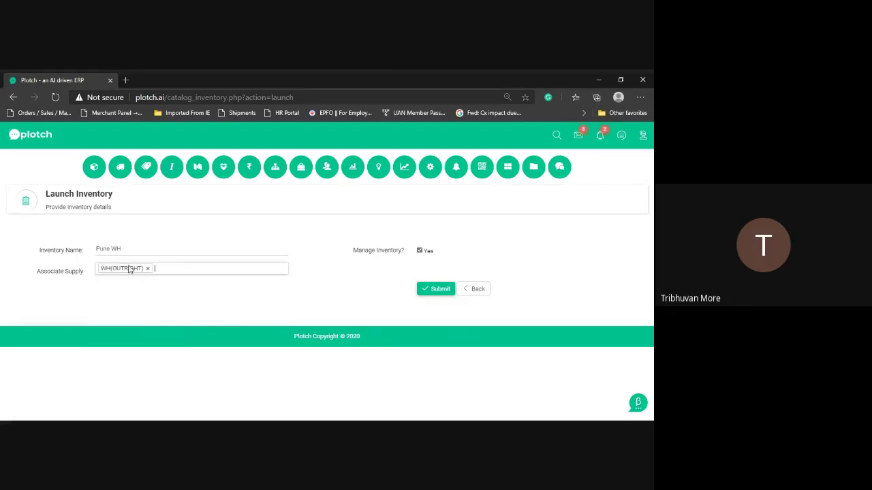
pyautogui.click(439, 290)
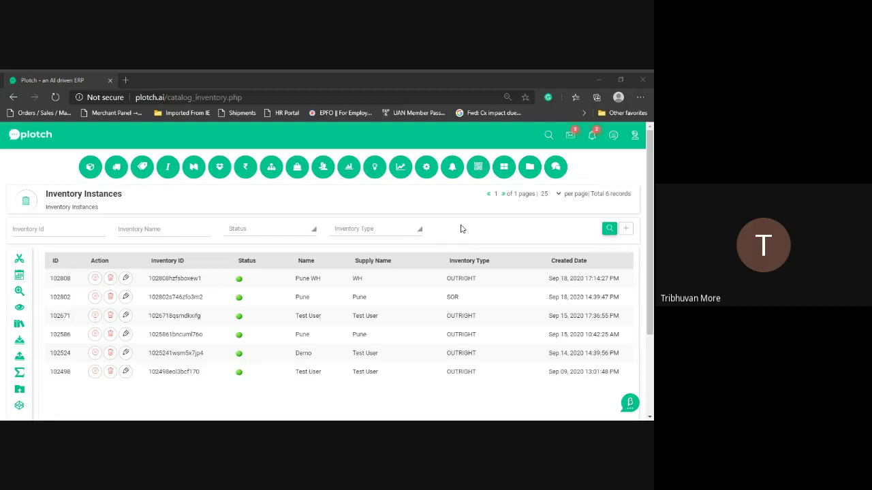
pyautogui.click(273, 201)
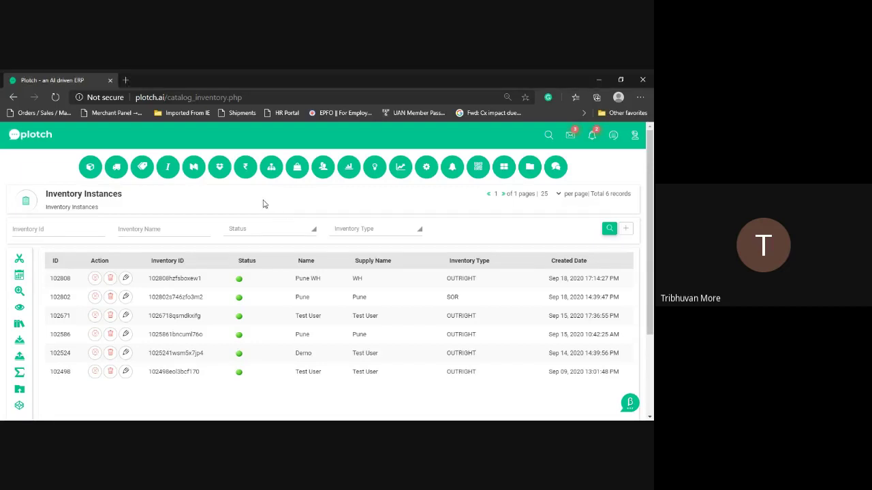
pyautogui.moveTo(194, 169)
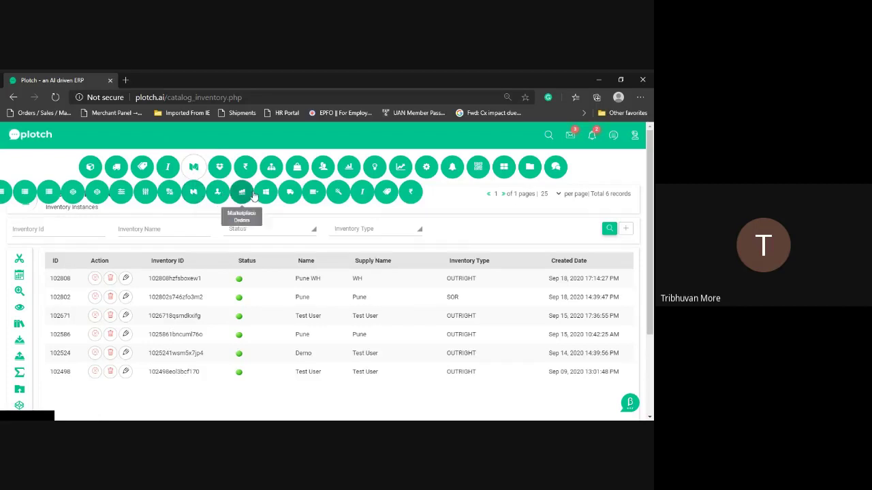
pyautogui.click(385, 195)
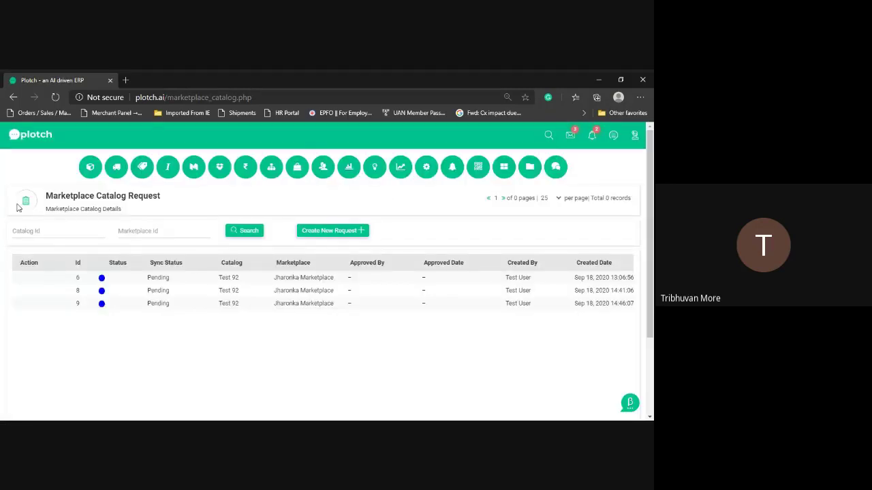
pyautogui.click(323, 233)
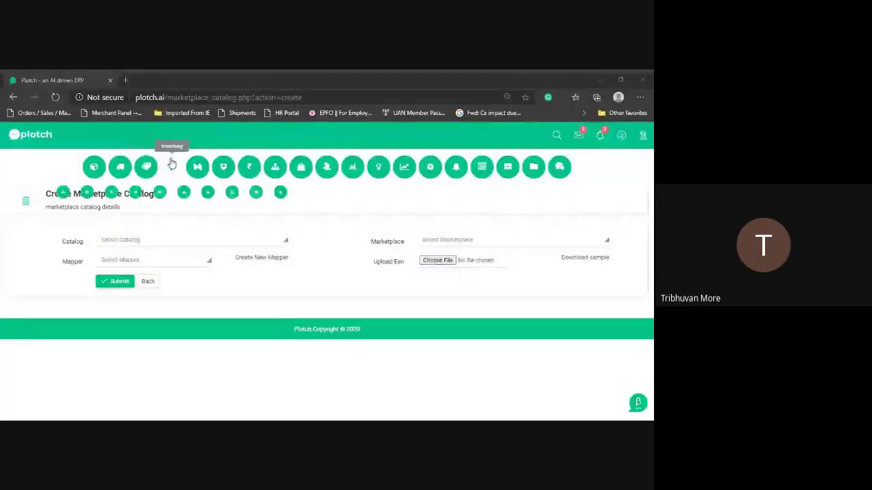
# Start a new marketplace catalog request with the Test 92 catalog and Jharonka Marketplace.
pyautogui.moveTo(198, 164)
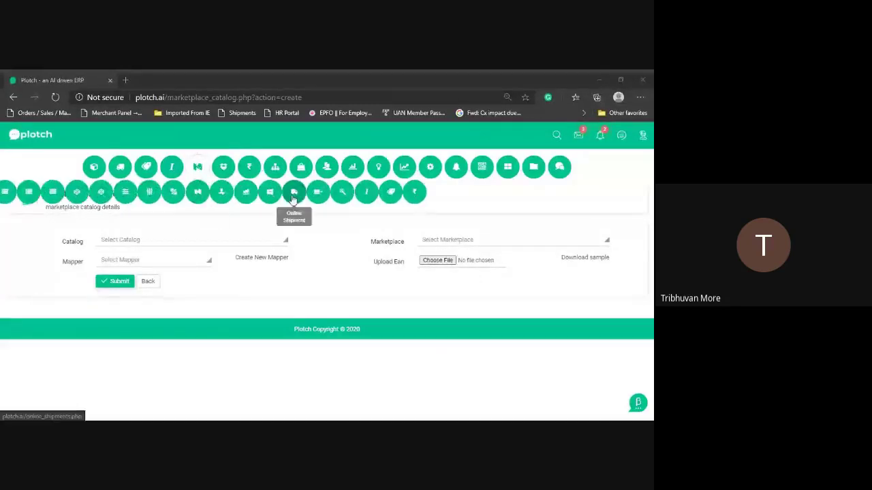
pyautogui.click(390, 196)
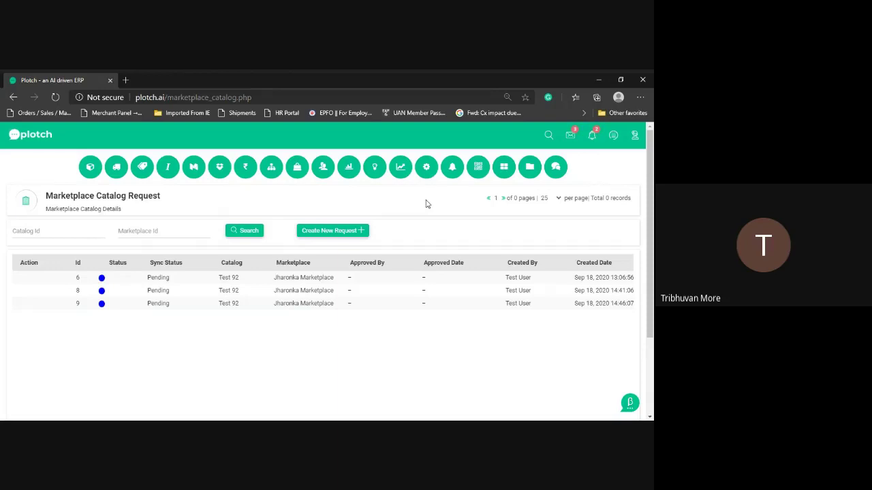
pyautogui.click(332, 231)
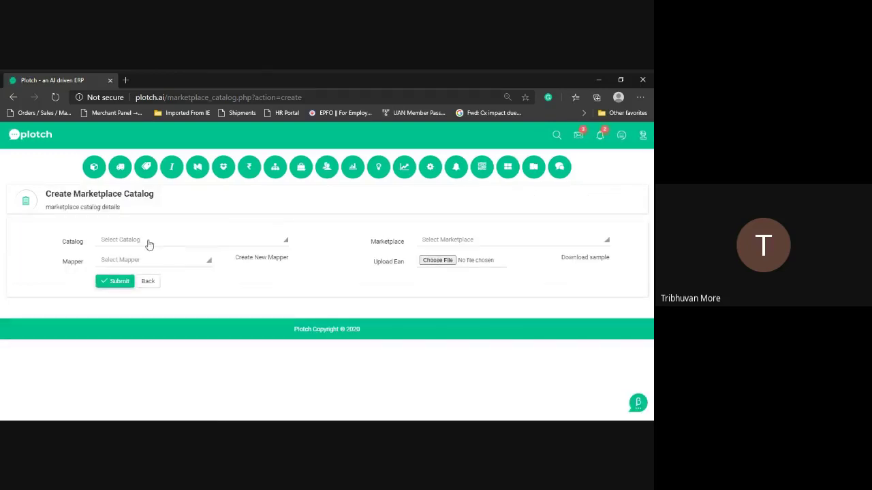
pyautogui.click(146, 243)
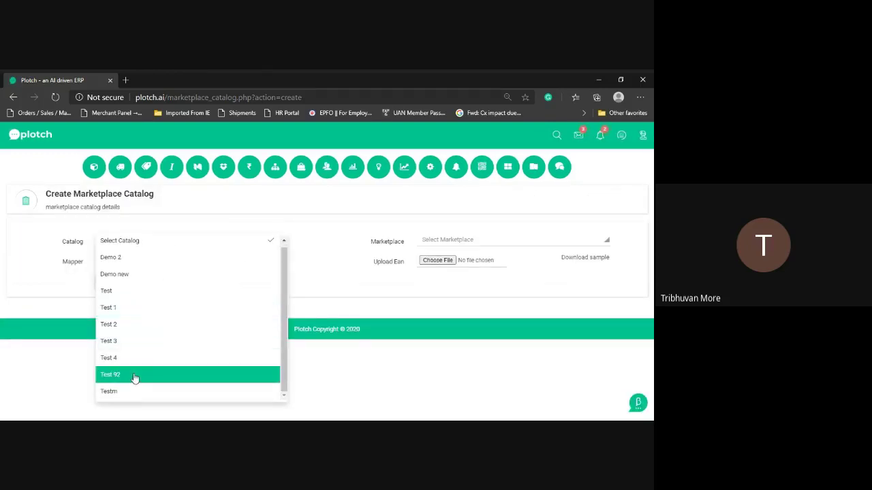
pyautogui.click(134, 376)
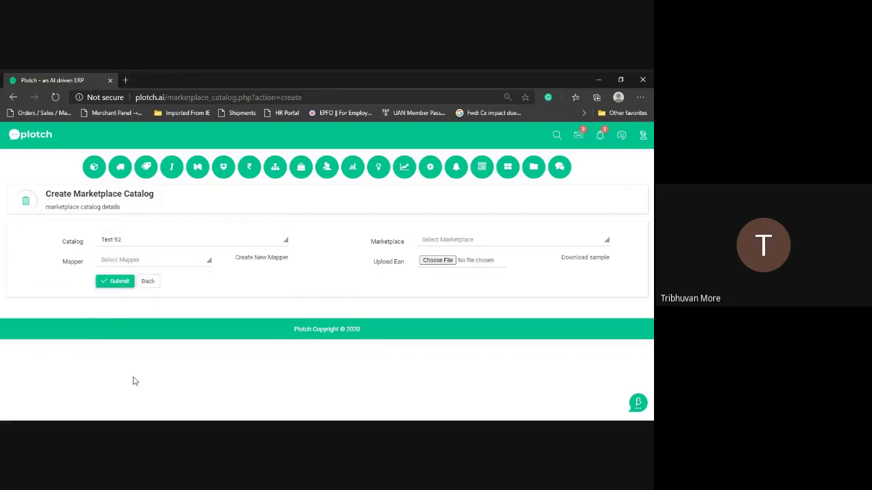
pyautogui.click(462, 241)
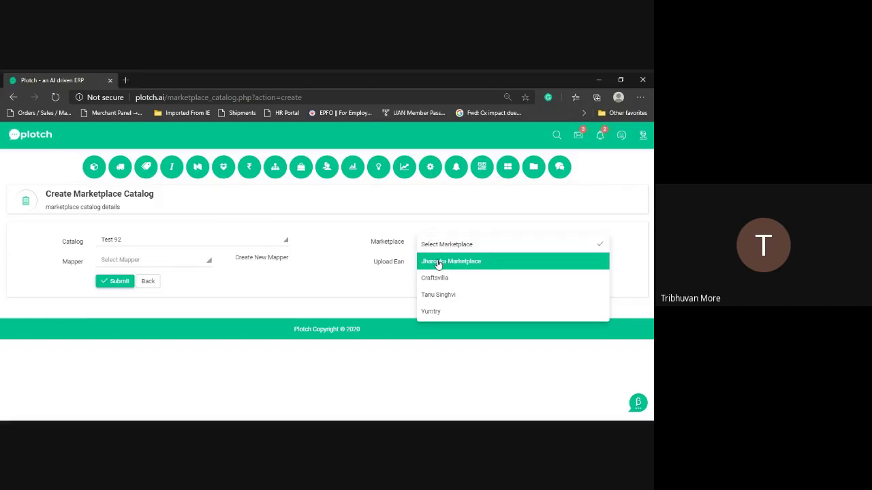
pyautogui.click(438, 263)
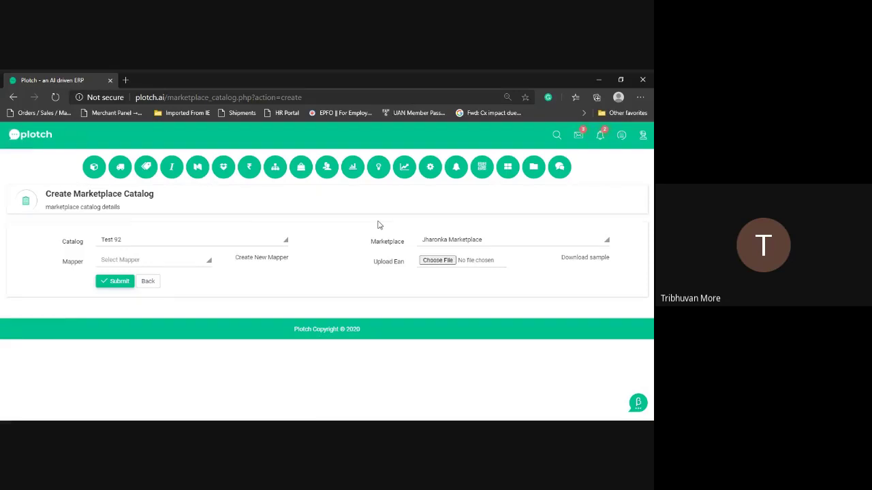
# Start a new catalog mapper for the request, name it Demo, and choose the Test 92 catalog.
pyautogui.click(251, 262)
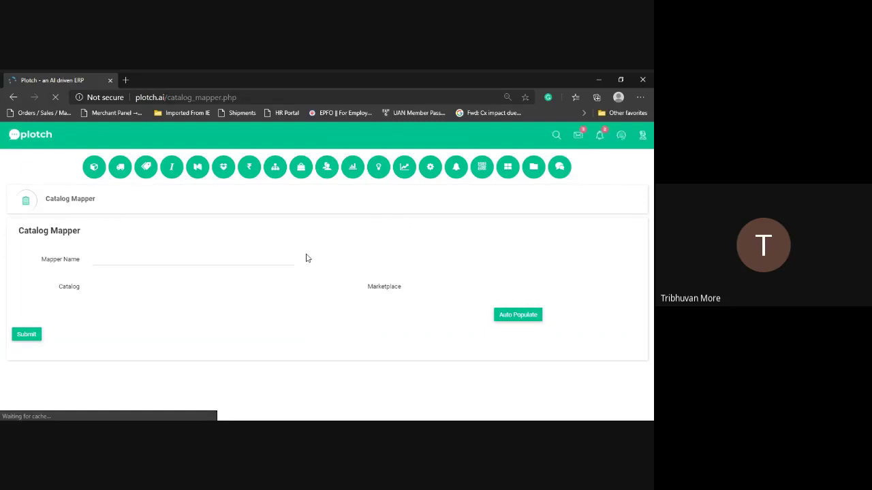
pyautogui.click(252, 263)
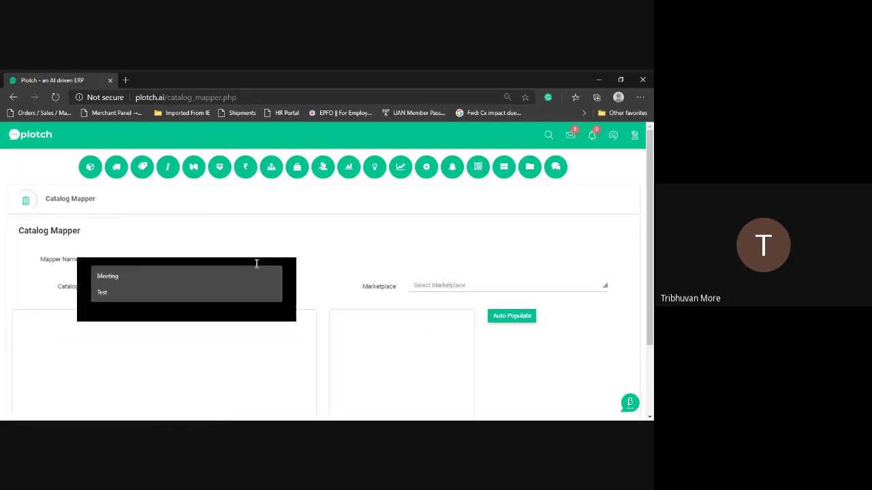
pyautogui.write('Demo')
pyautogui.click(264, 286)
pyautogui.scroll(-1, 222, 313)
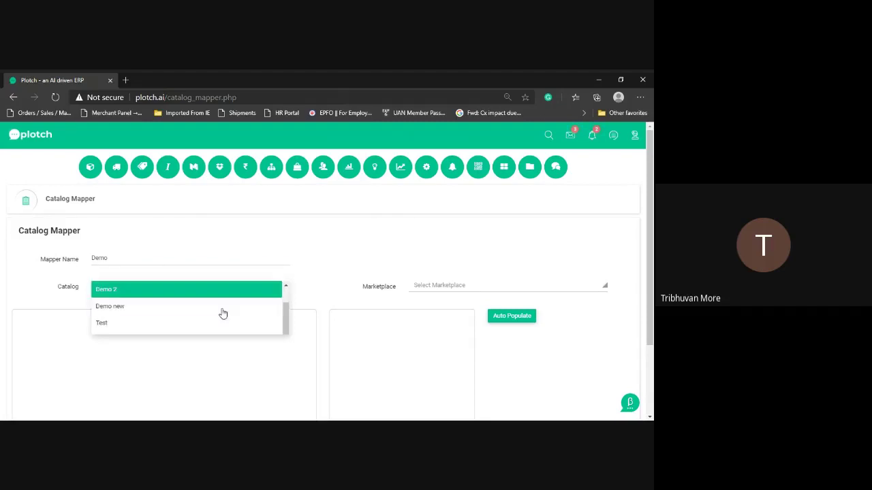
pyautogui.scroll(-2, 350, 232)
pyautogui.click(190, 196)
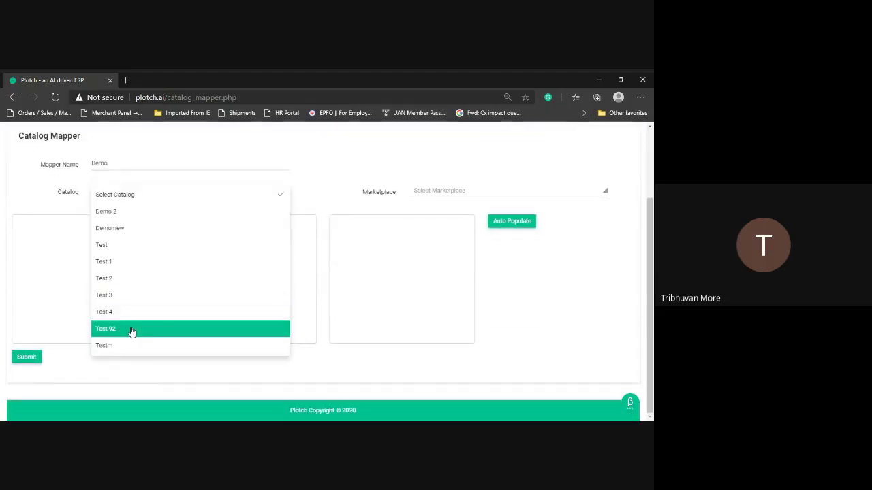
pyautogui.click(132, 330)
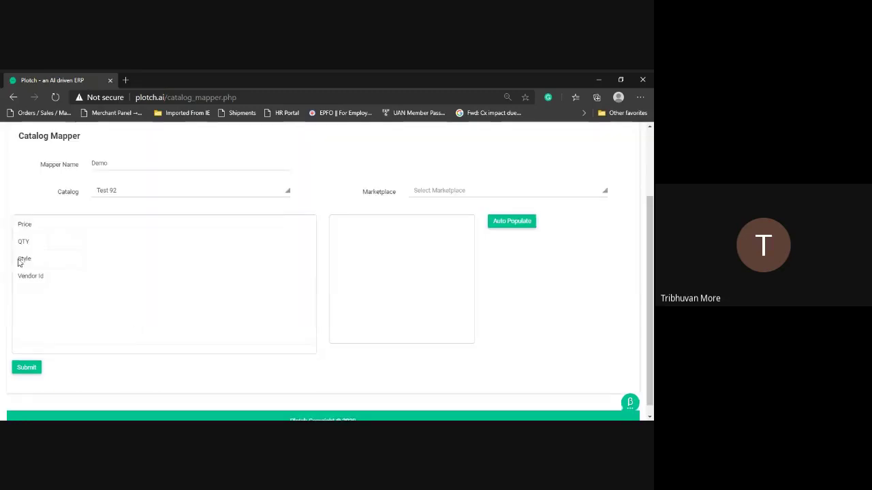
# Set the mapper's marketplace to Jharonka Marketplace and auto-populate the matching attributes.
pyautogui.click(443, 196)
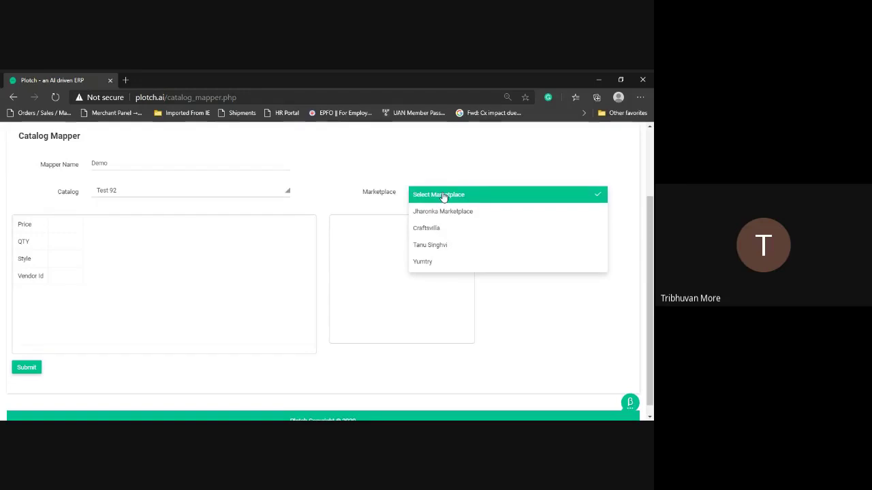
pyautogui.click(442, 212)
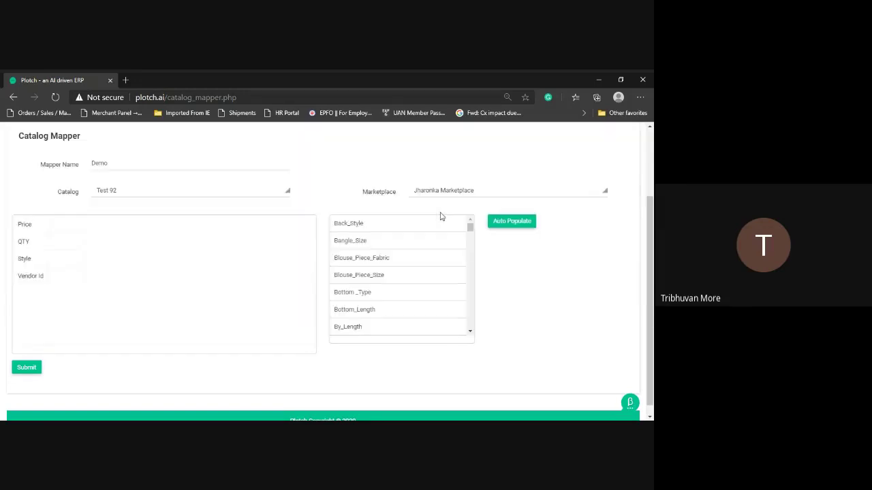
pyautogui.scroll(-1, 356, 281)
pyautogui.scroll(-10, 356, 282)
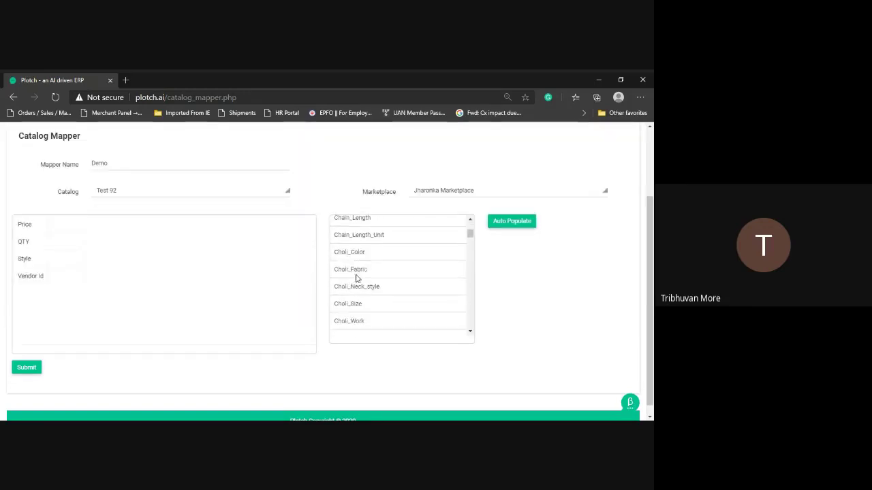
pyautogui.scroll(4, 358, 279)
pyautogui.scroll(3, 359, 276)
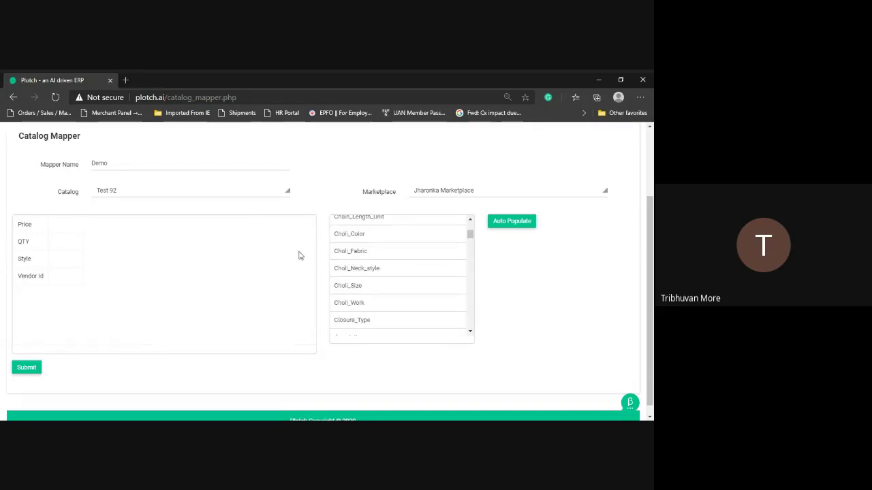
pyautogui.scroll(5, 418, 252)
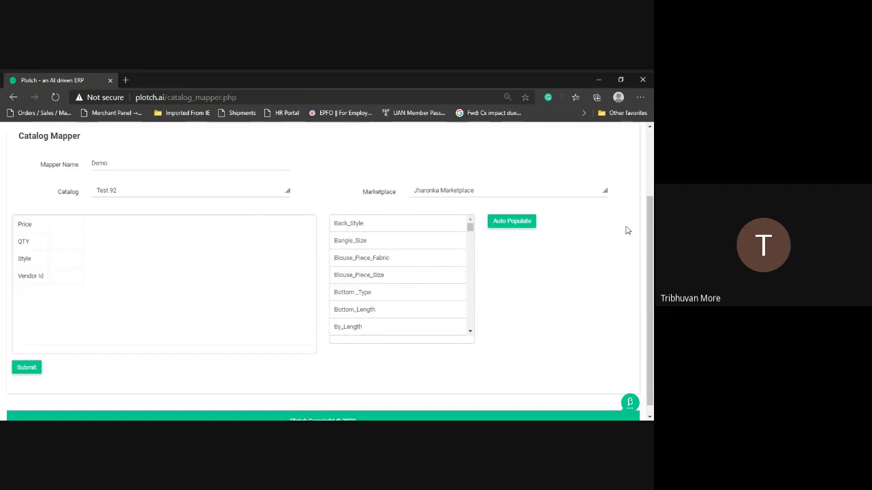
pyautogui.click(519, 227)
# Map the marketplace's qty attribute to the catalog's QTY field.
pyautogui.moveTo(470, 230); pyautogui.dragTo(469, 279)
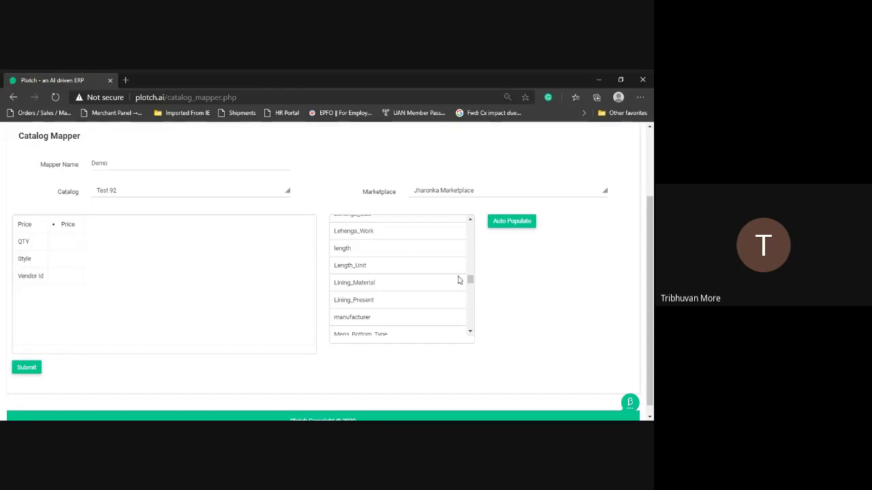
pyautogui.moveTo(469, 278); pyautogui.dragTo(469, 301)
pyautogui.moveTo(341, 229); pyautogui.dragTo(38, 246)
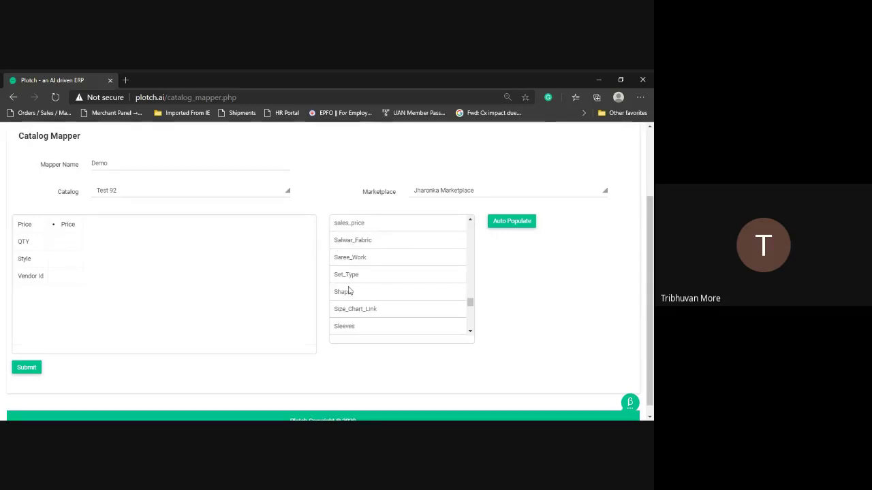
pyautogui.moveTo(341, 230); pyautogui.dragTo(16, 239)
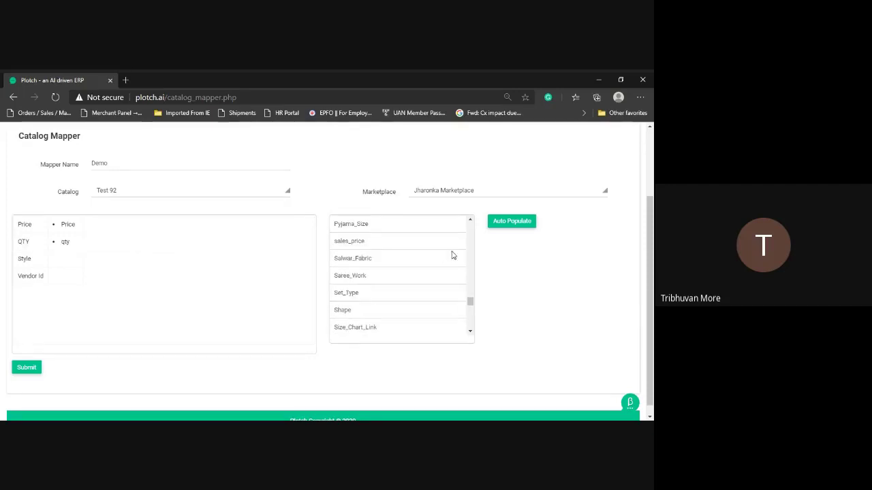
# Map the marketplace's style attribute to the catalog's Style field.
pyautogui.scroll(-1, 388, 289)
pyautogui.scroll(-7, 387, 286)
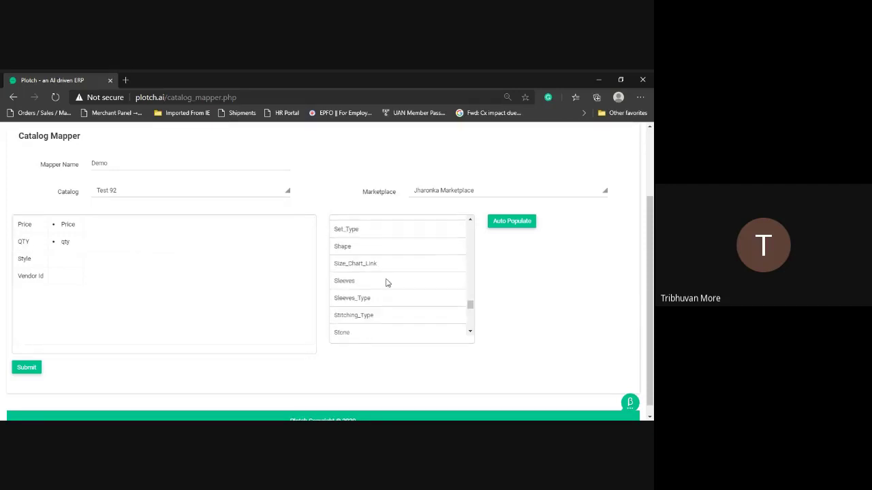
pyautogui.moveTo(344, 291); pyautogui.dragTo(25, 257)
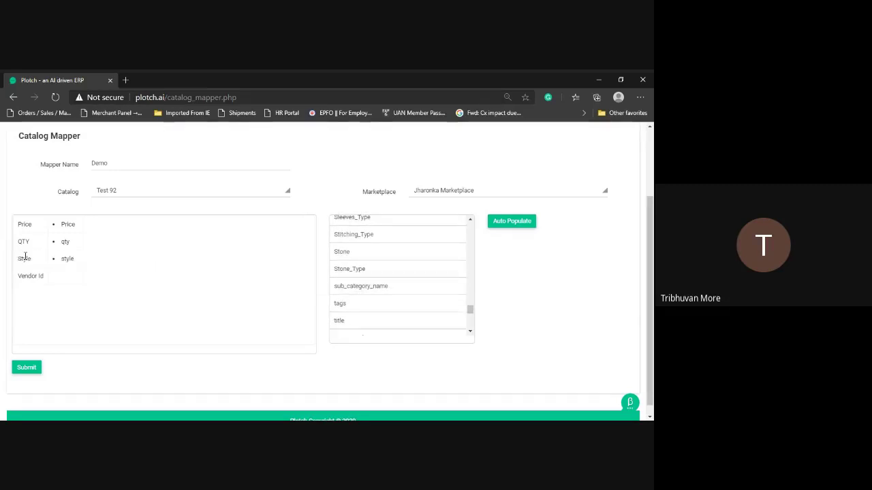
# Map the marketplace's vendor_id attribute to the catalog's Vendor Id field and submit the Demo mapper.
pyautogui.scroll(-6, 370, 259)
pyautogui.scroll(-3, 371, 256)
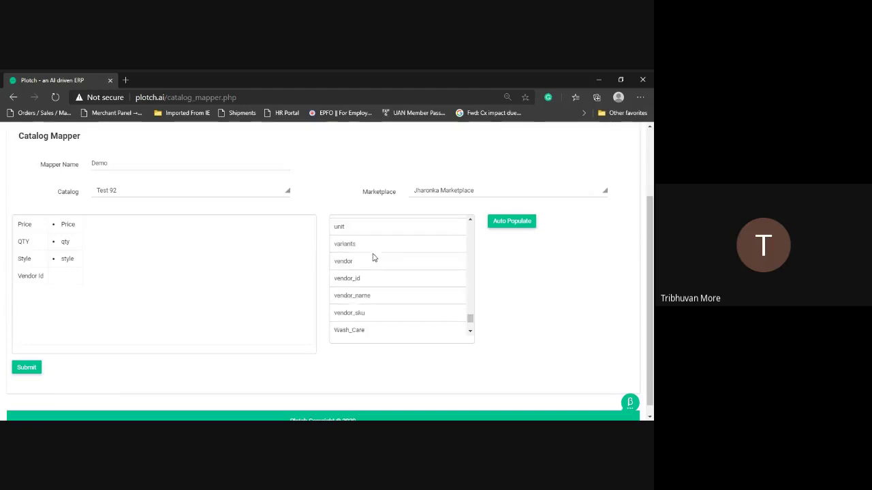
pyautogui.moveTo(378, 282); pyautogui.dragTo(27, 278)
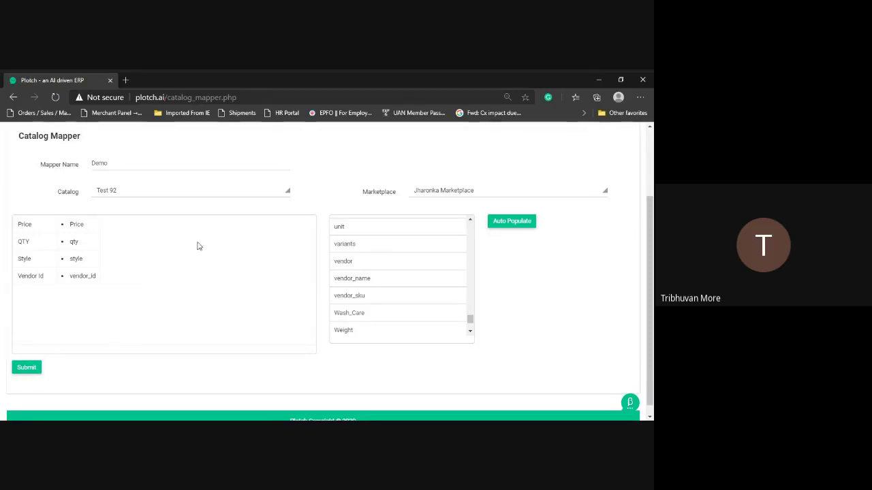
pyautogui.click(32, 371)
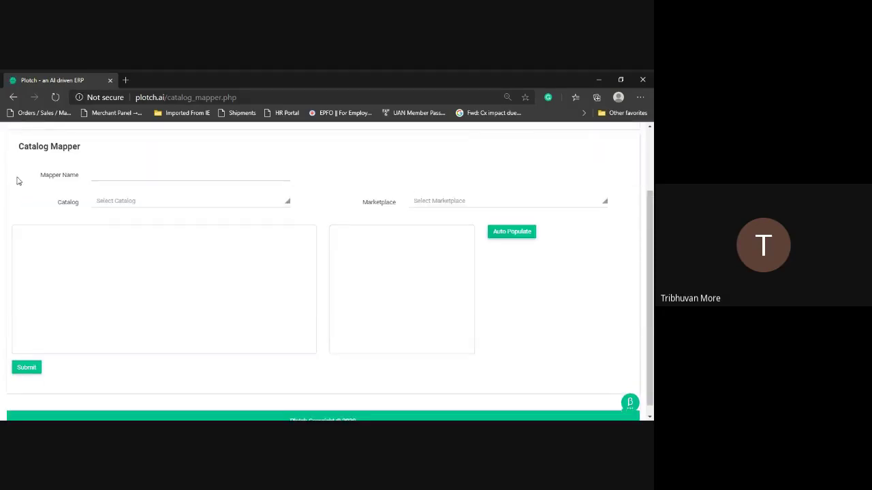
# Return to the marketplace catalog request form and choose the Demo mapper for it.
pyautogui.click(13, 96)
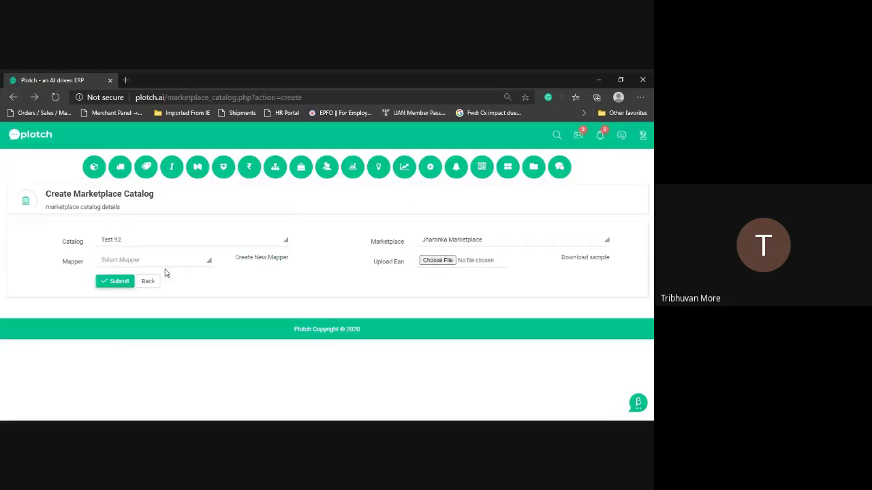
pyautogui.click(147, 261)
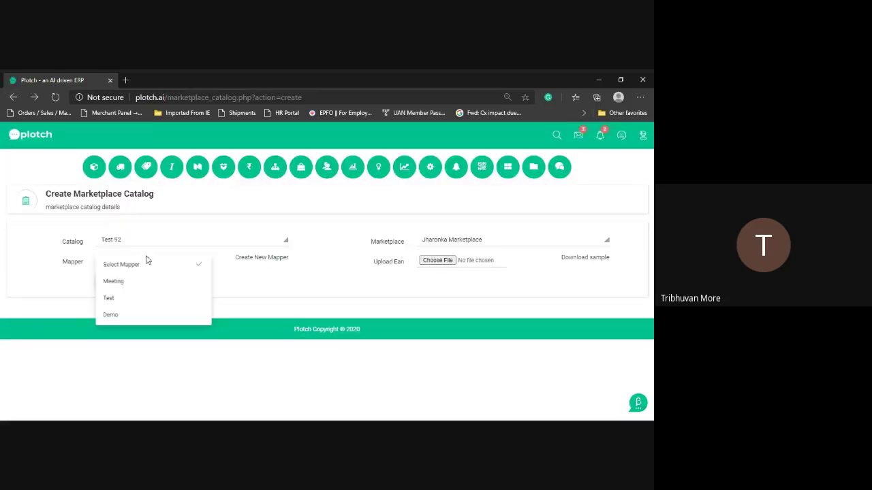
pyautogui.click(129, 316)
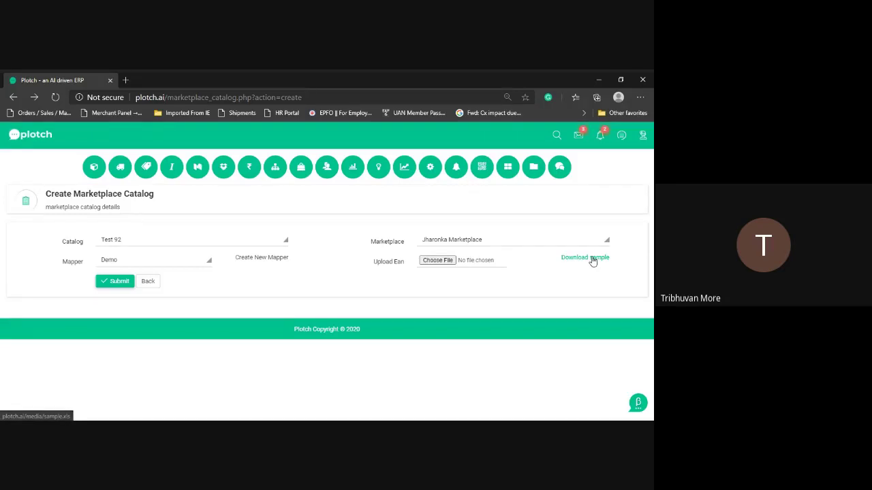
# Download the sample file for the EAN upload and open it in Excel to examine its EAN column layout.
pyautogui.click(591, 259)
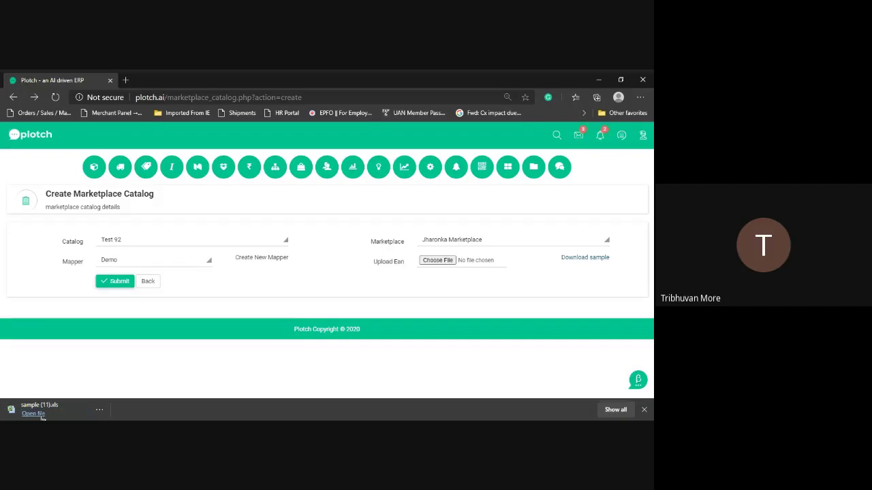
pyautogui.click(34, 414)
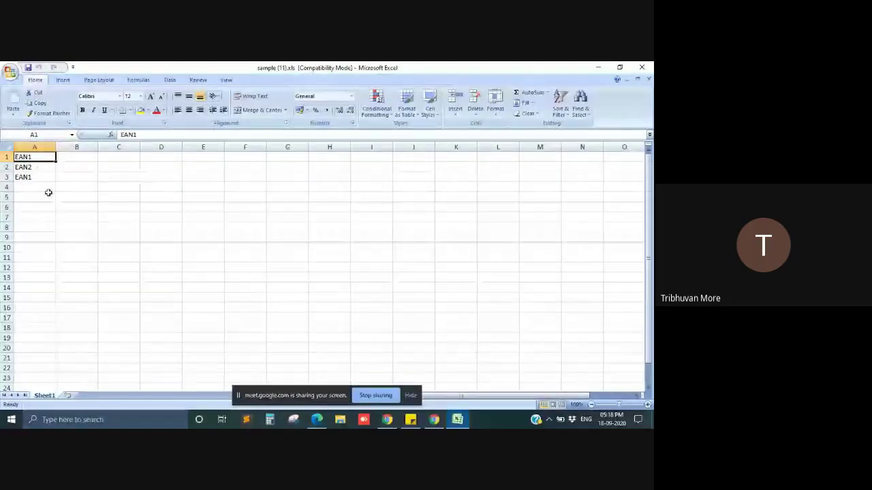
pyautogui.scroll(-1, 45, 207)
pyautogui.scroll(1, 46, 206)
pyautogui.click(37, 197)
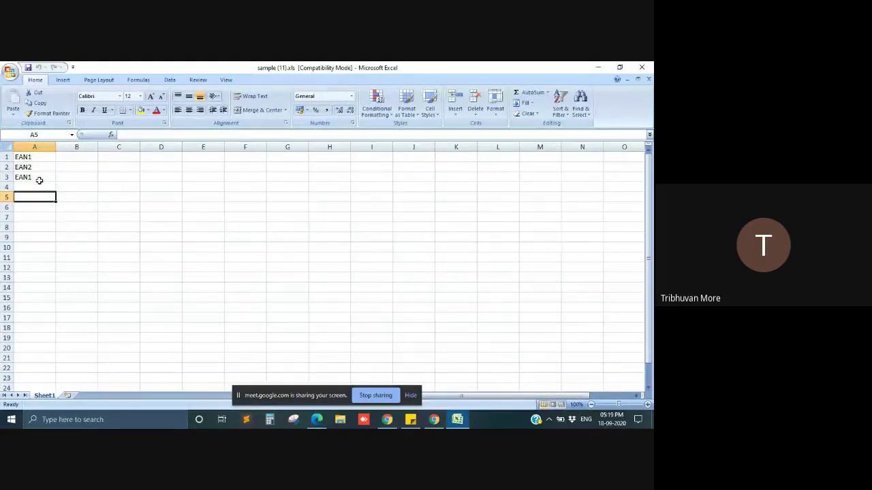
pyautogui.click(38, 158)
pyautogui.click(32, 185)
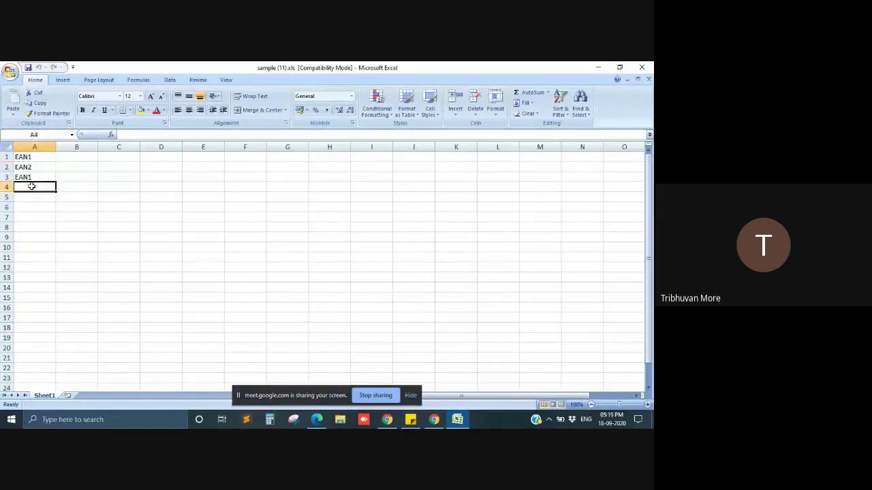
pyautogui.click(37, 158)
pyautogui.click(35, 188)
# Switch back to the request form in the browser and attach sample (7).xls from the Training folder's 18-09-2020 subfolder as the EAN upload.
pyautogui.hotkey('alt', 'Tab')
pyautogui.hotkey('alt', 'Tab')
pyautogui.hotkey('alt', 'Tab')
pyautogui.hotkey('alt', 'Tab')
pyautogui.hotkey('alt', 'Tab')
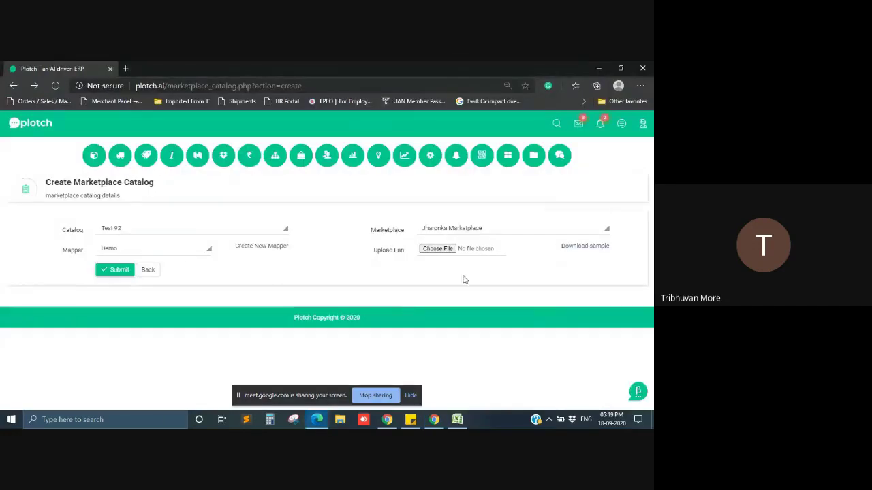
pyautogui.click(437, 252)
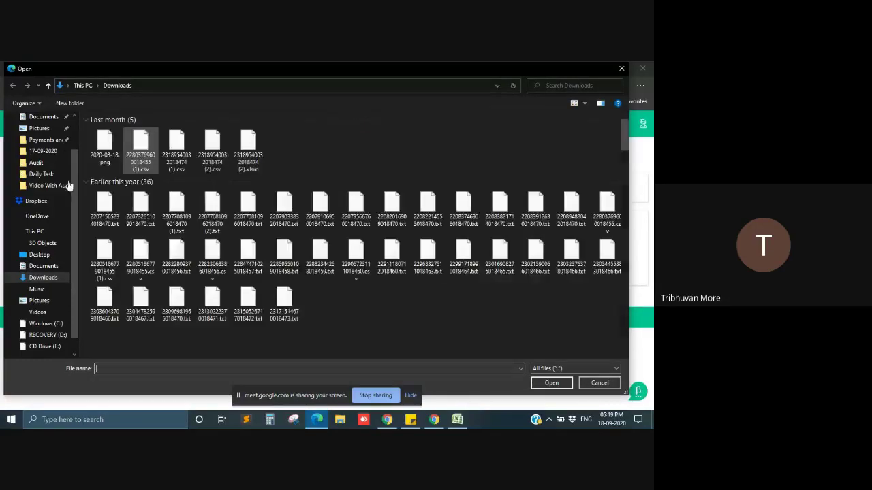
pyautogui.click(42, 186)
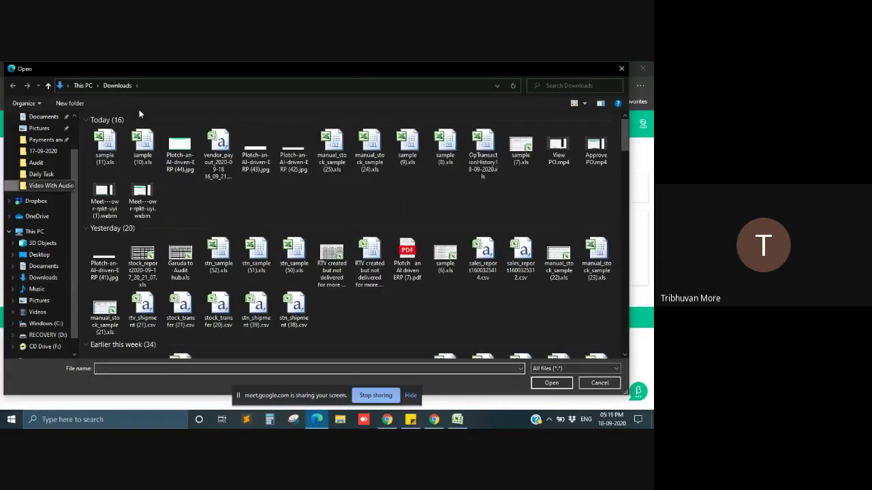
pyautogui.click(246, 86)
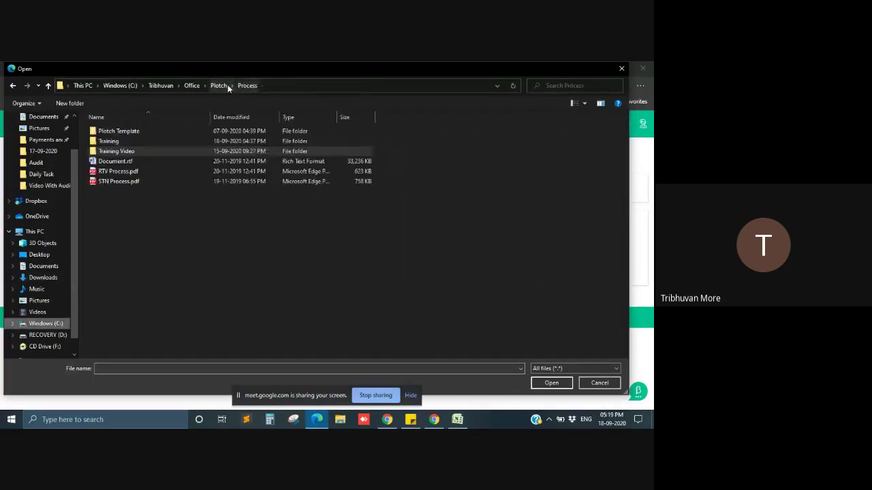
pyautogui.click(192, 85)
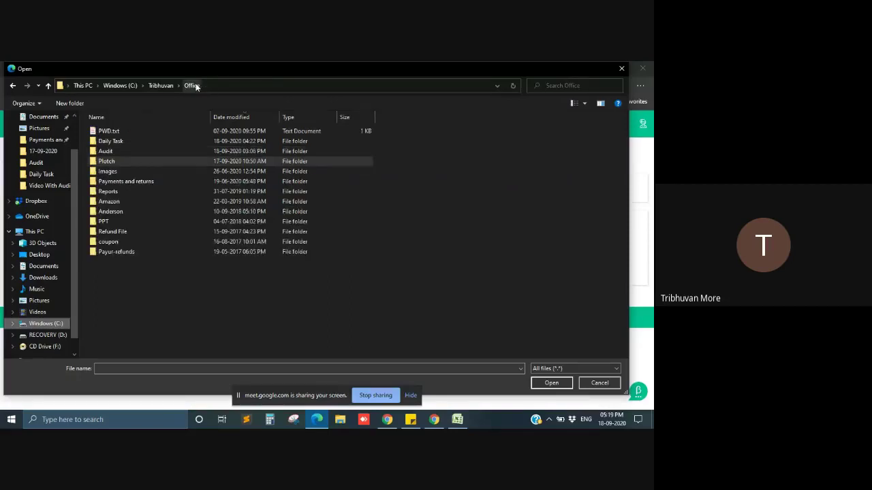
pyautogui.click(55, 184)
pyautogui.click(286, 86)
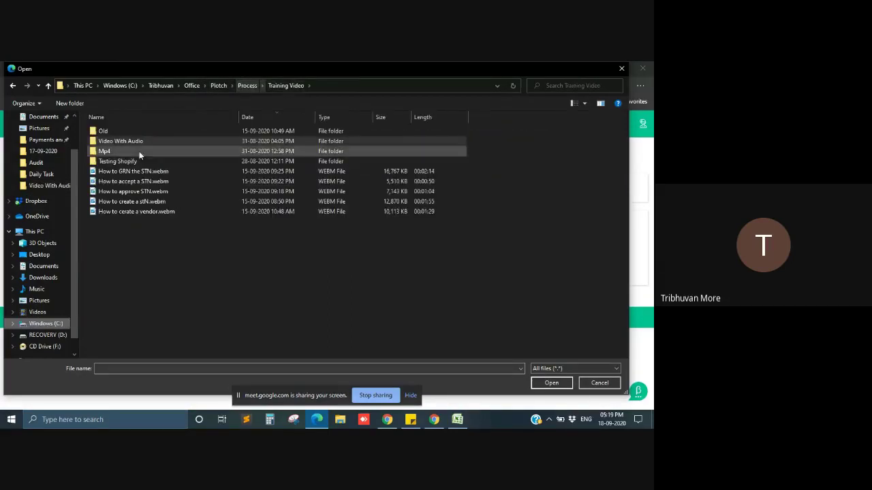
pyautogui.click(249, 86)
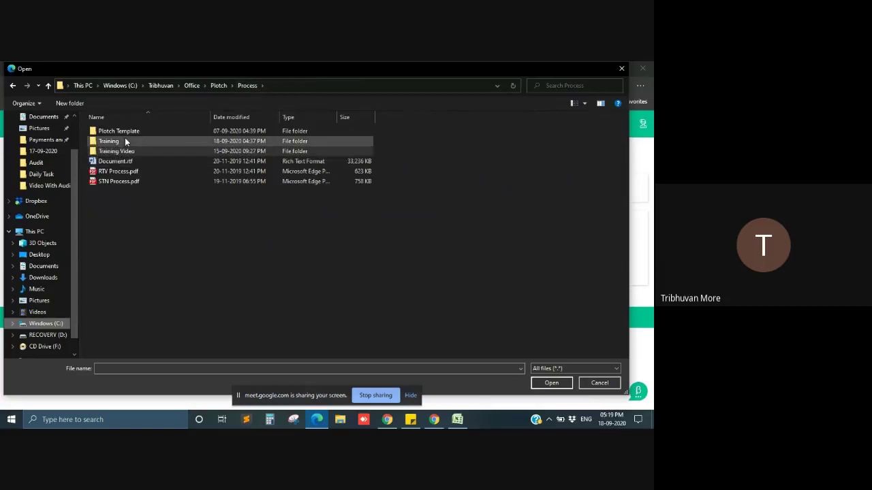
pyautogui.doubleClick(125, 141)
pyautogui.doubleClick(112, 140)
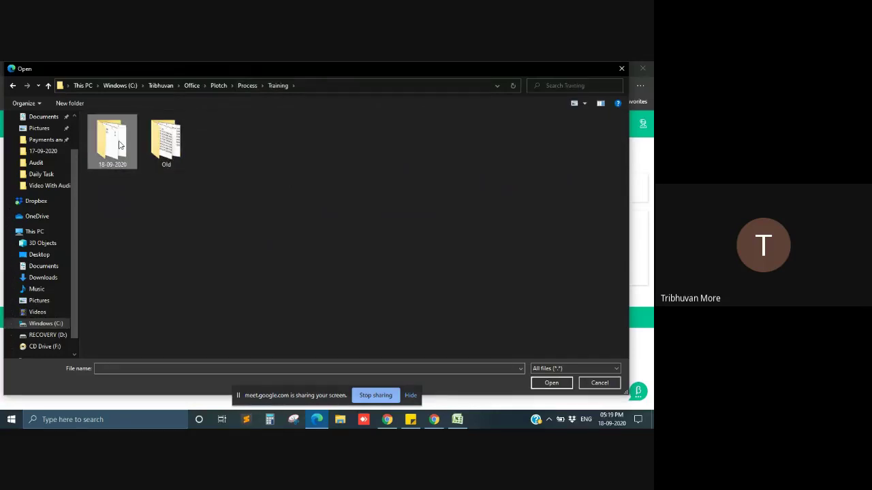
pyautogui.click(120, 141)
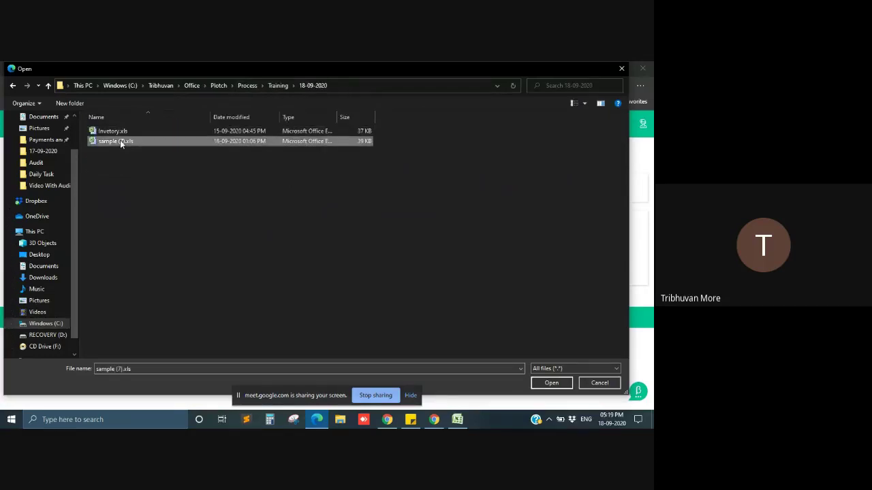
pyautogui.click(551, 382)
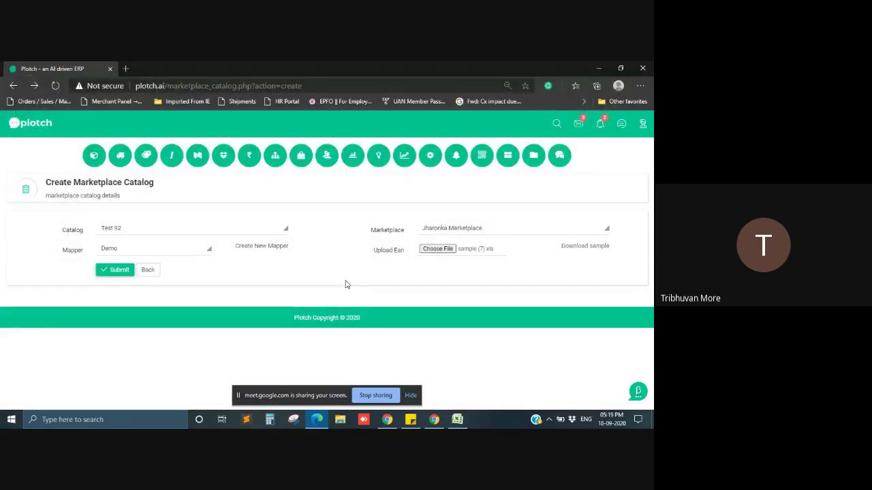
# Submit the marketplace catalog request, then submit and confirm its list of matched products.
pyautogui.click(114, 271)
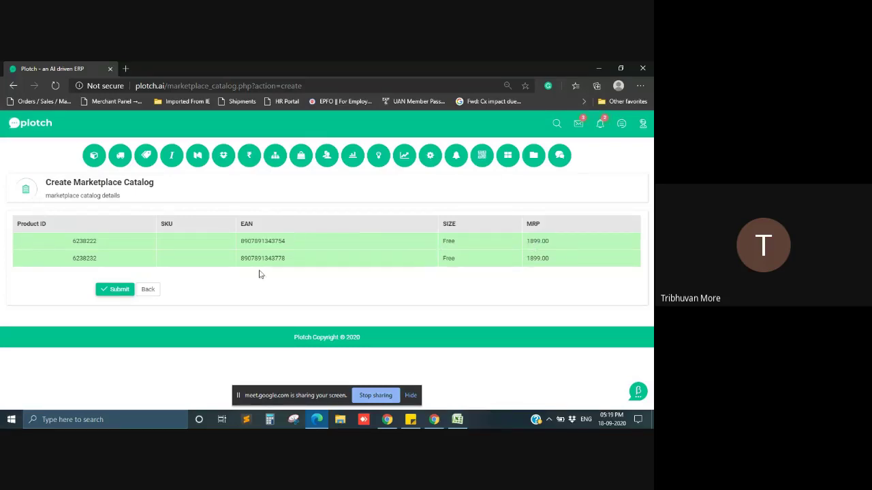
pyautogui.click(114, 292)
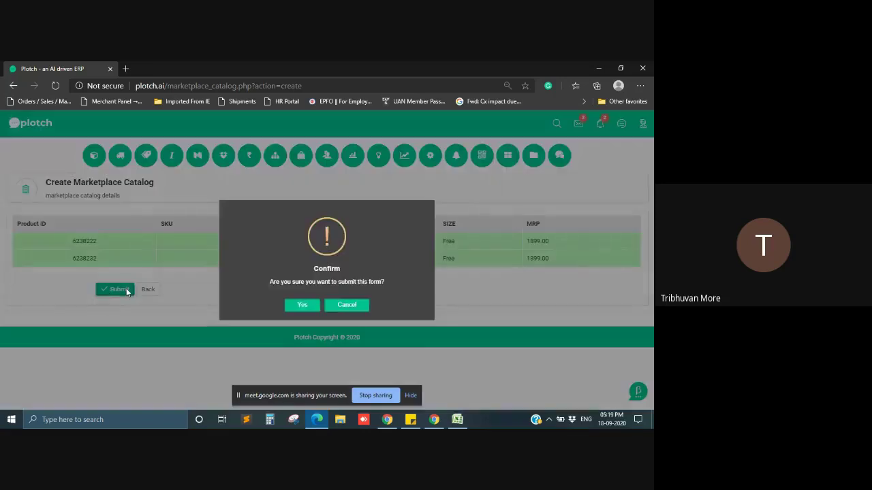
pyautogui.click(300, 306)
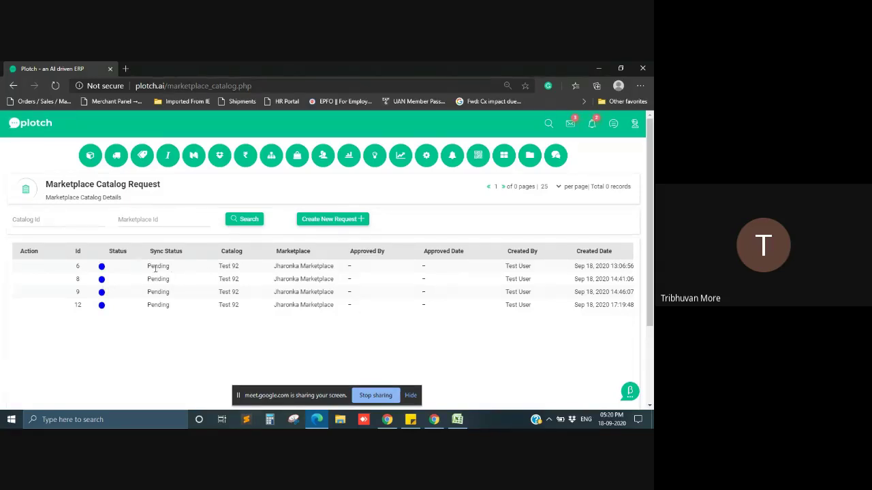
pyautogui.click(410, 419)
pyautogui.click(411, 335)
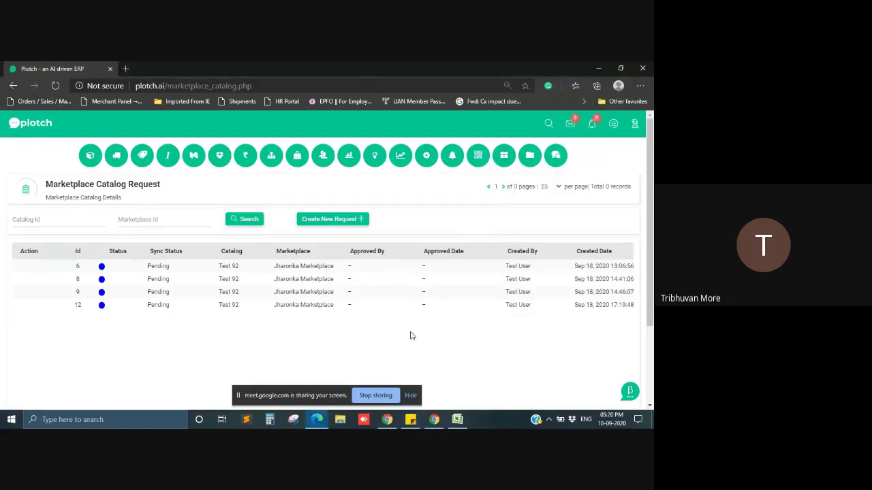
pyautogui.click(375, 395)
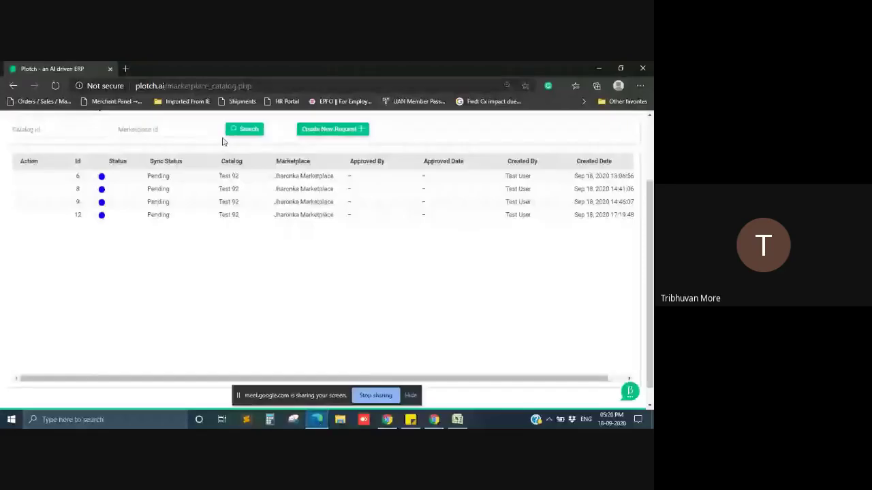
# Start a new stock upload from the marketplace's Manage Inventory list and select the first Pune entry as the supply.
pyautogui.scroll(3, 315, 261)
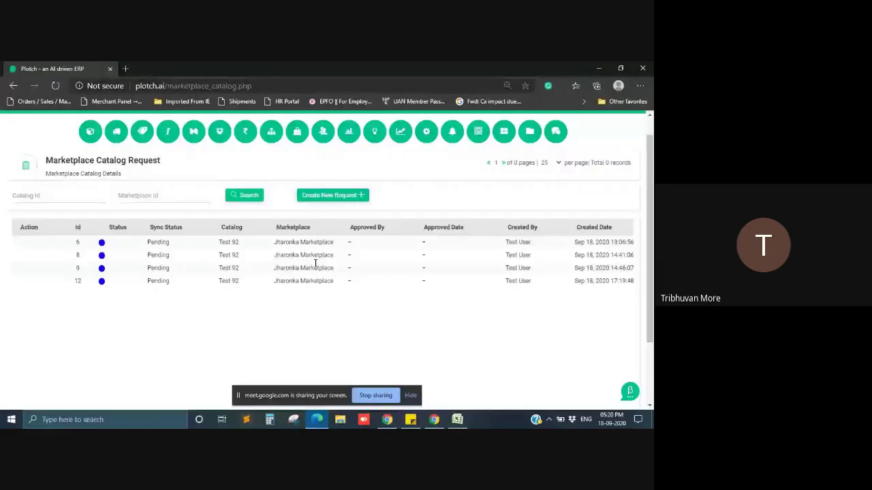
pyautogui.moveTo(194, 164)
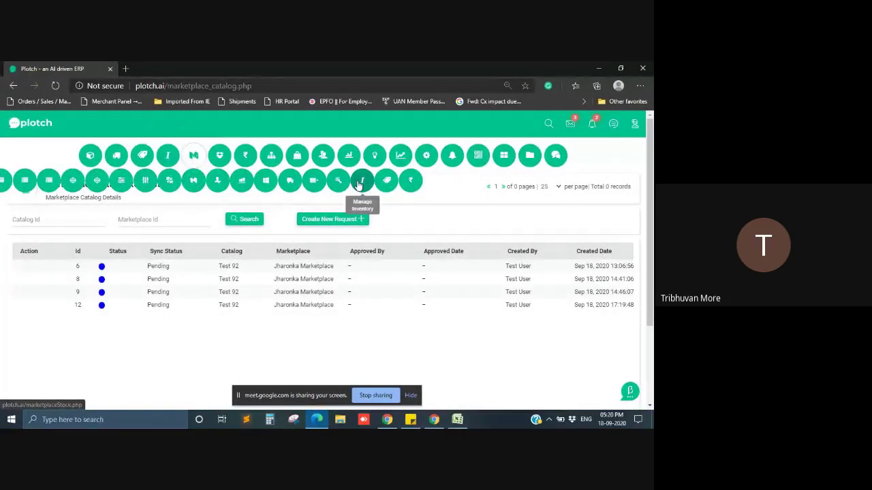
pyautogui.click(359, 182)
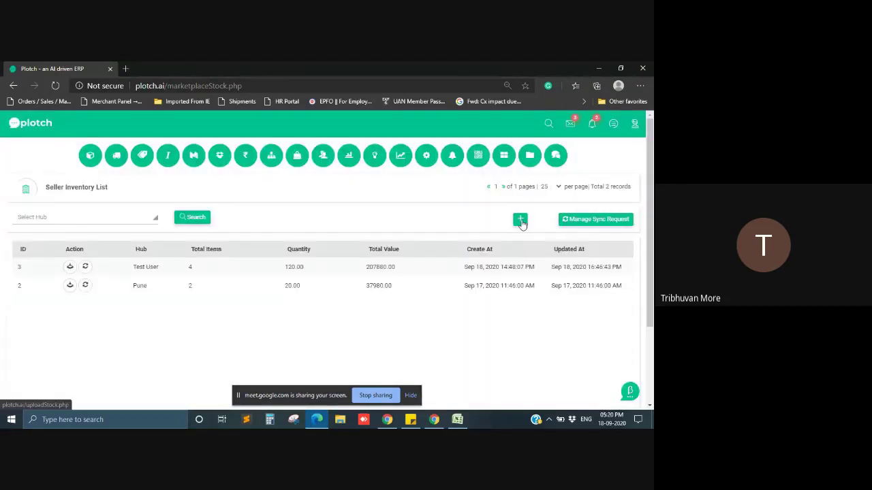
pyautogui.click(520, 220)
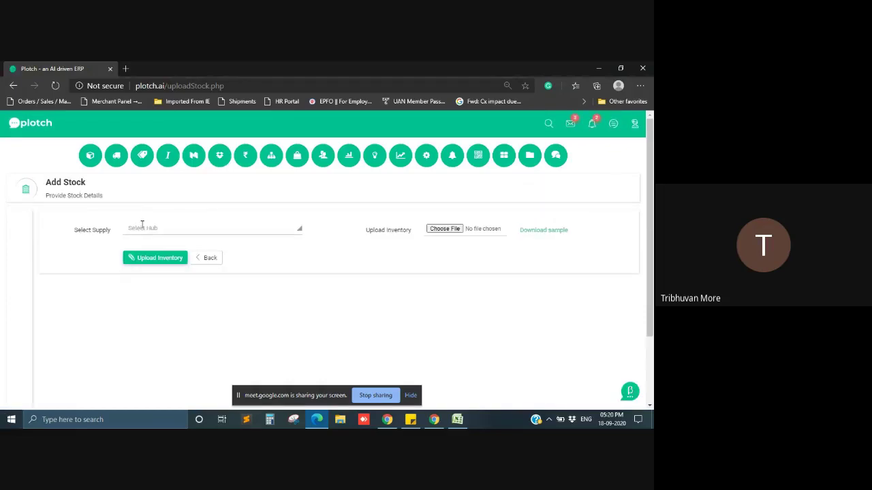
pyautogui.click(141, 228)
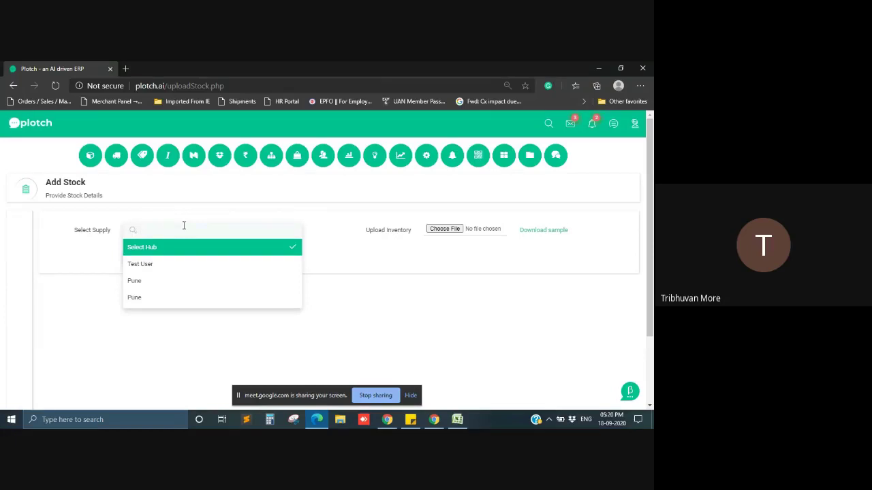
pyautogui.click(173, 281)
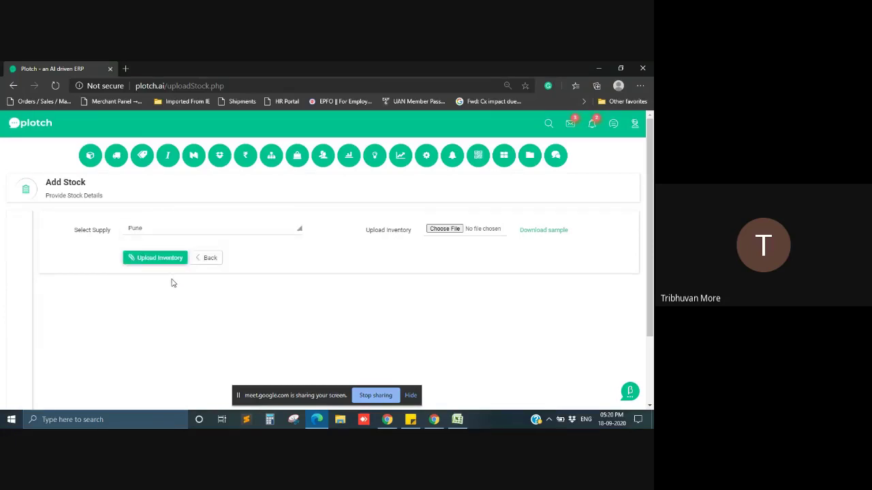
# Download the sample file for the inventory upload and open it in Excel.
pyautogui.click(538, 233)
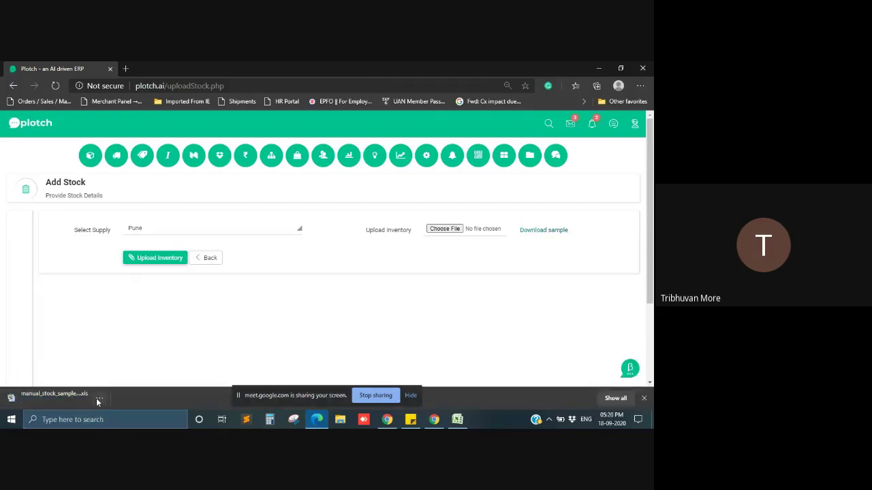
pyautogui.click(71, 401)
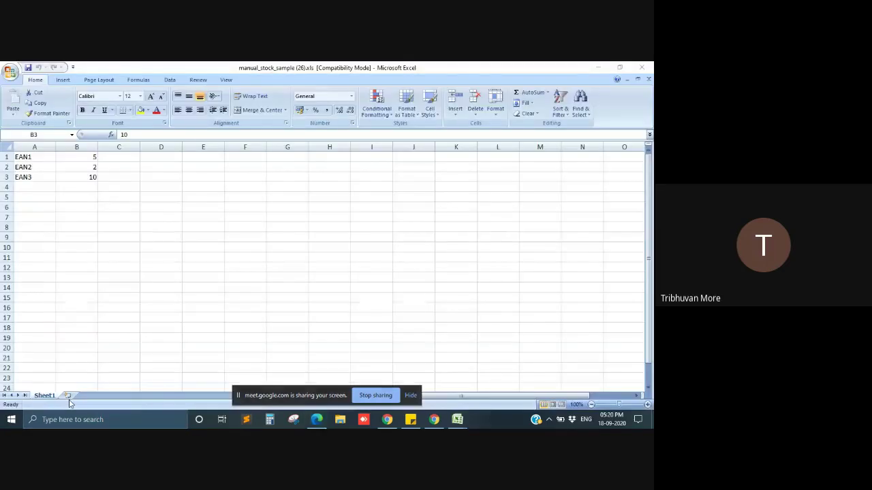
# Review the EAN and quantity columns of the stock sample in Excel and switch back to the Add Stock form in the browser.
pyautogui.click(36, 158)
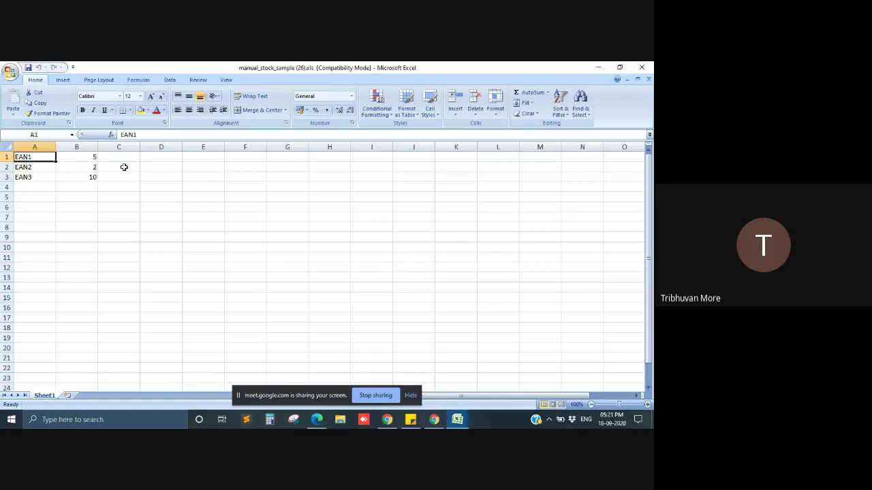
pyautogui.click(89, 156)
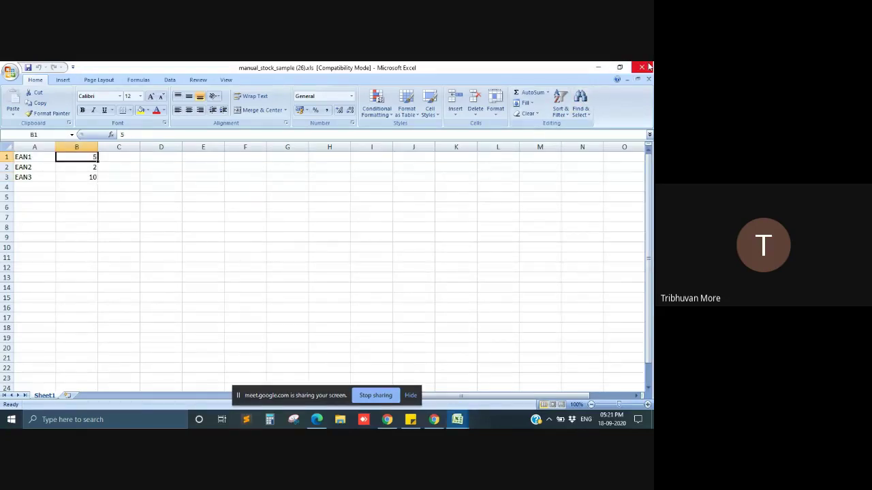
pyautogui.hotkey('alt', 'Tab')
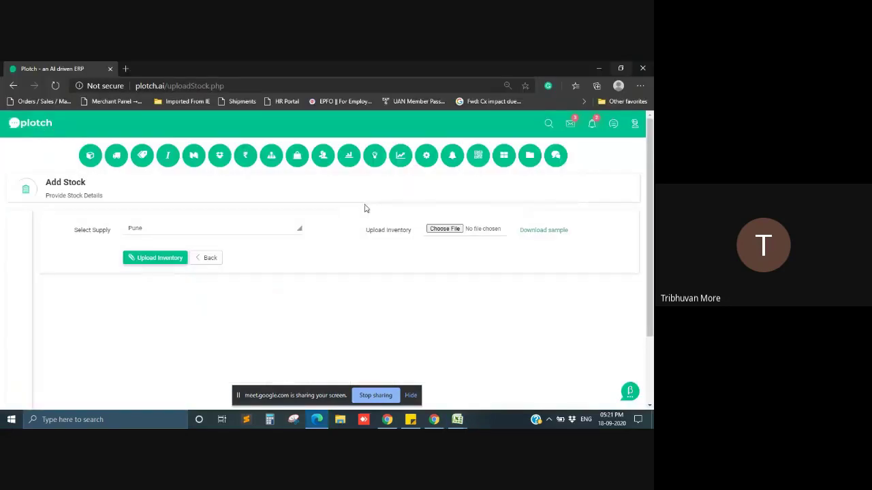
# Upload Invetory.xls as the inventory for the Pune supply, then submit and confirm the listed EAN quantities.
pyautogui.click(445, 230)
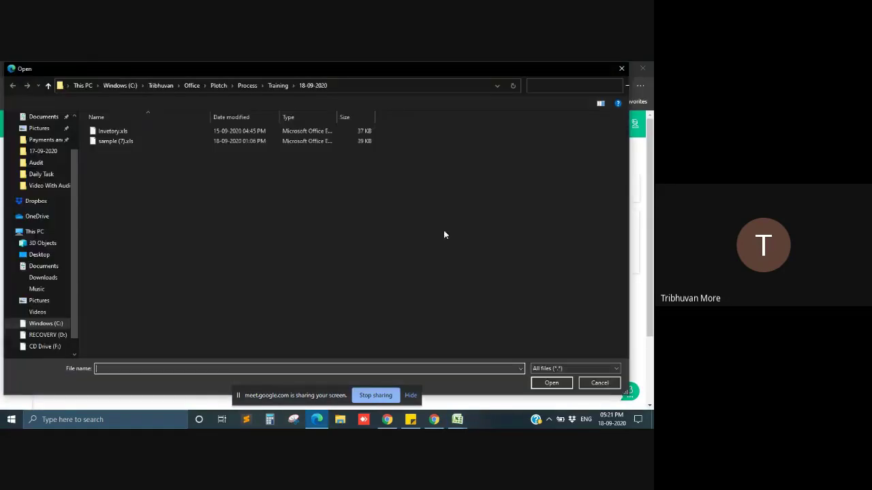
pyautogui.click(111, 132)
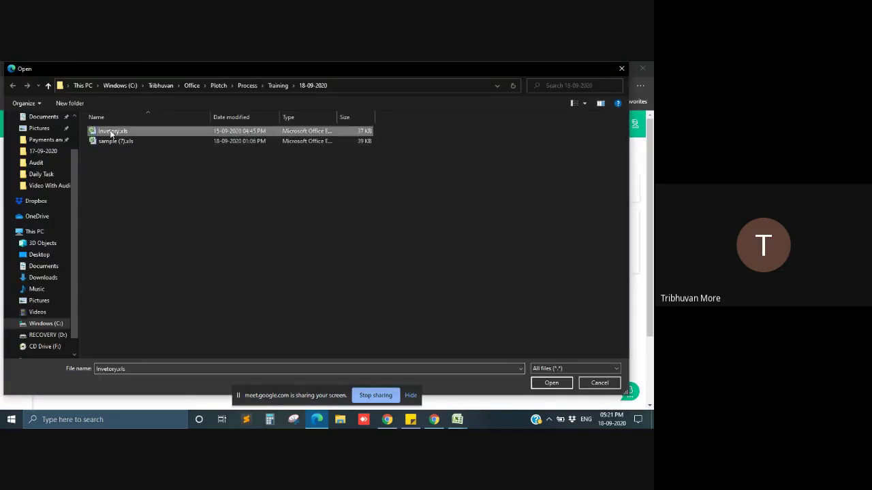
pyautogui.click(559, 384)
pyautogui.click(142, 261)
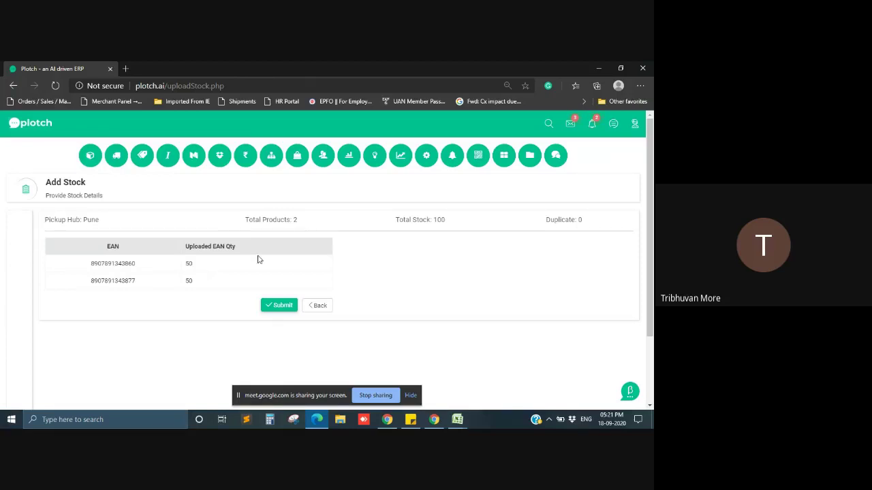
pyautogui.click(270, 307)
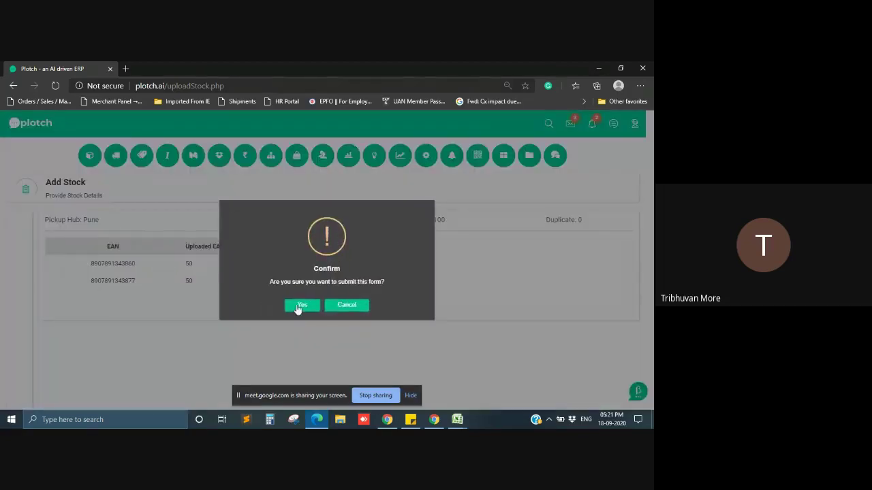
pyautogui.click(298, 307)
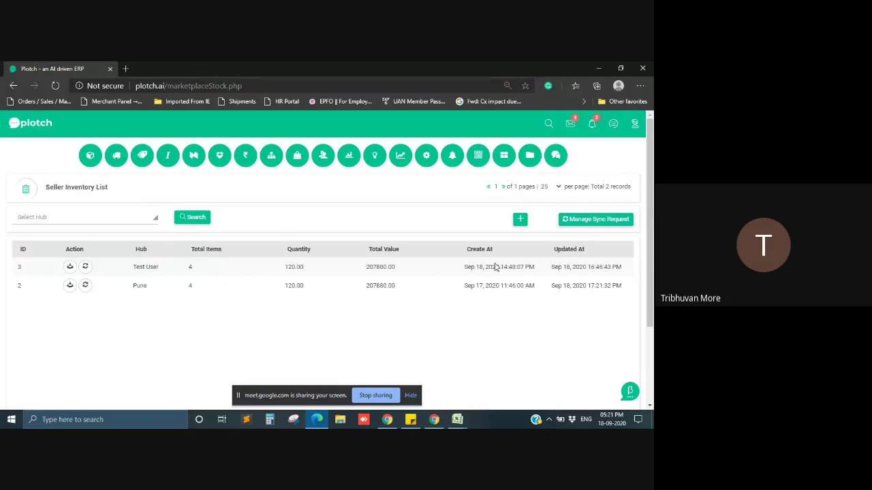
# Sync the Test User hub's inventory with Jharonka Marketplace, confirm it and look over the marketplace inventory sync requests.
pyautogui.click(85, 268)
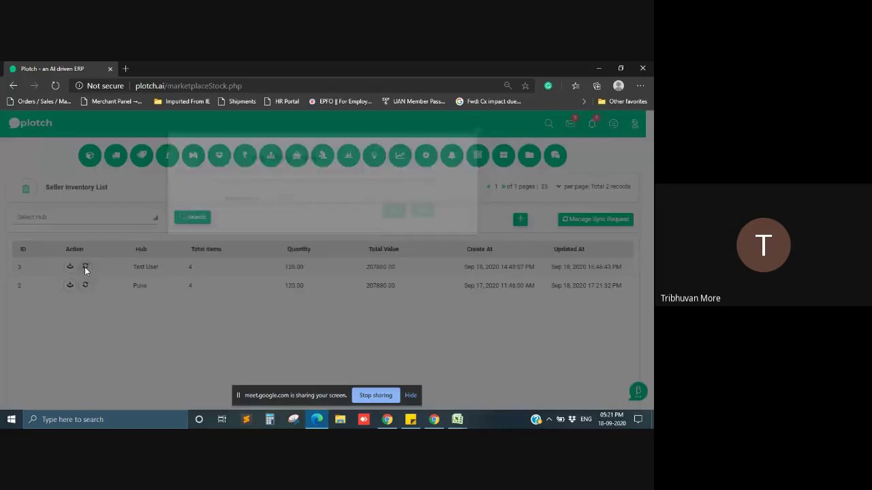
pyautogui.click(296, 226)
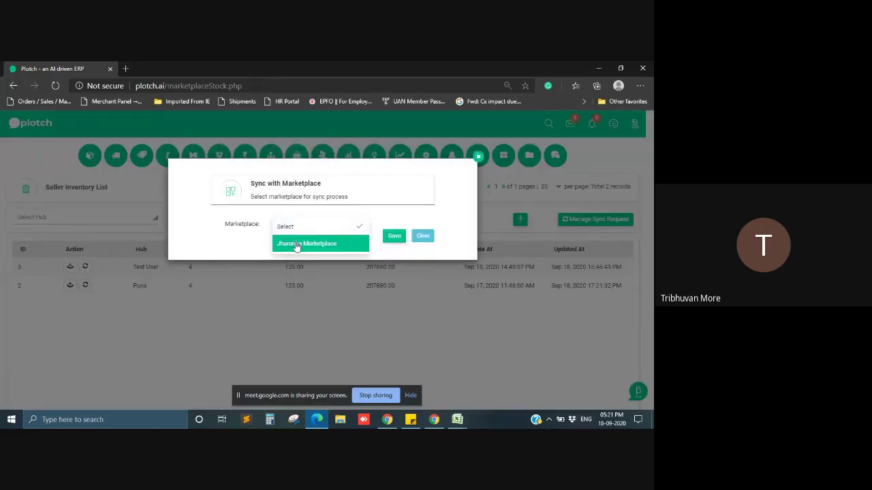
pyautogui.click(296, 245)
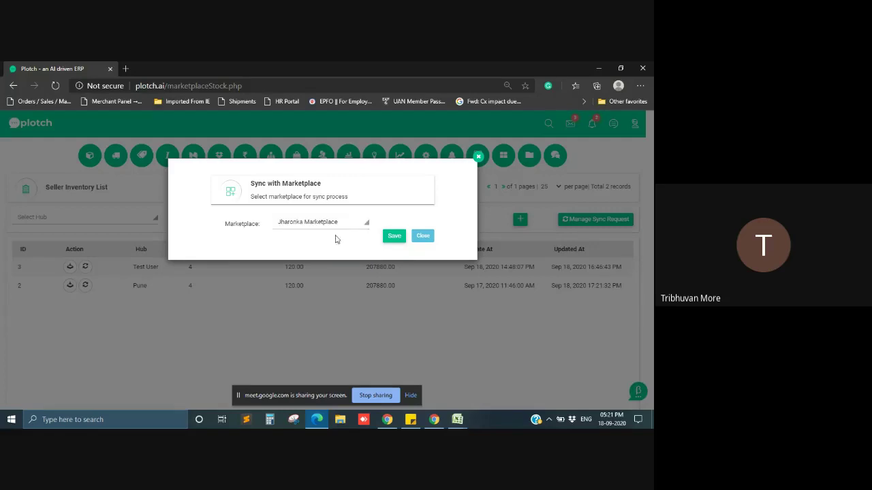
pyautogui.click(391, 237)
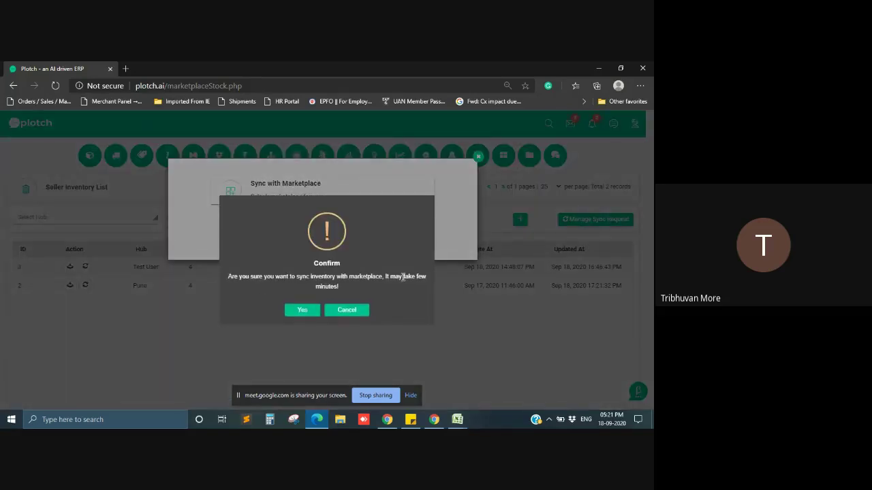
pyautogui.click(300, 310)
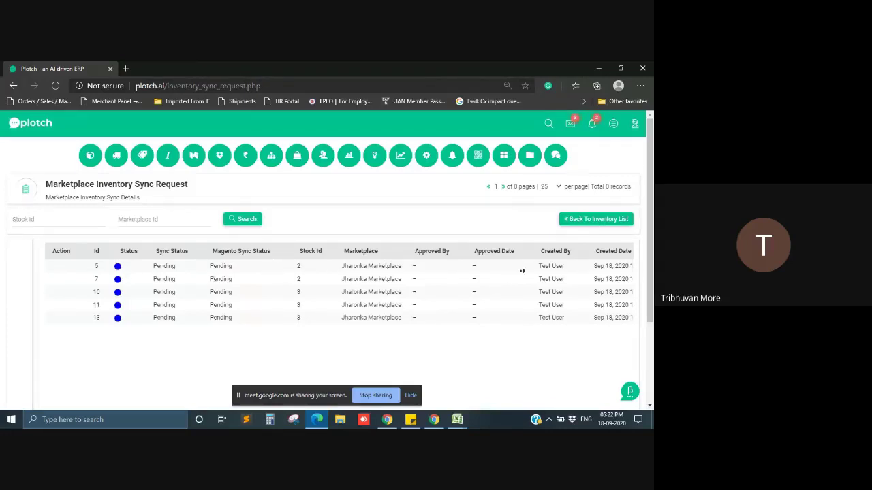
pyautogui.hscroll(1, 532, 276)
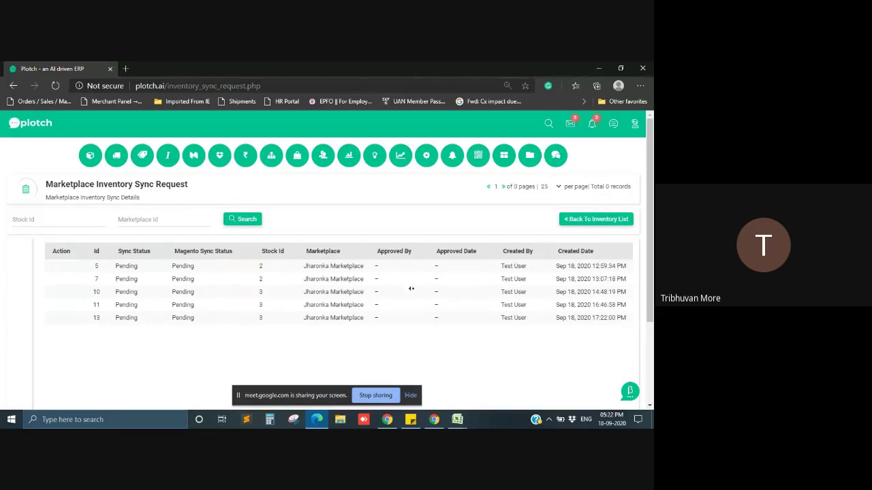
pyautogui.hscroll(-1, 394, 289)
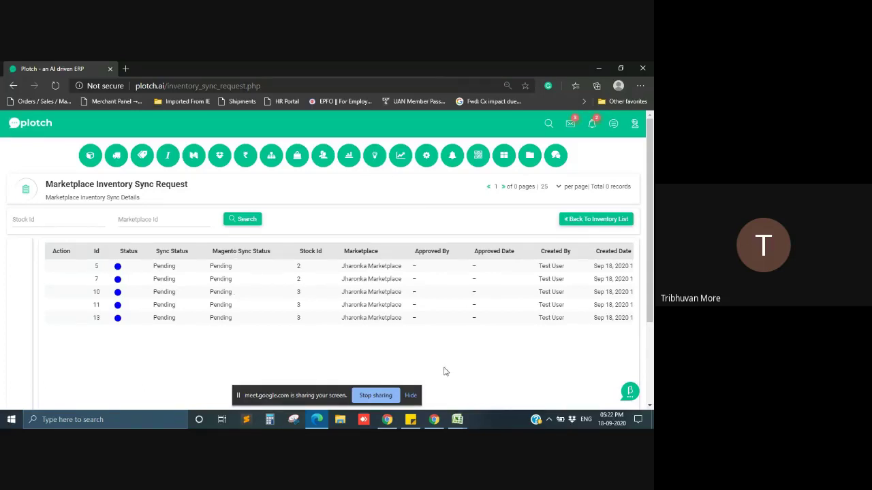
pyautogui.moveTo(457, 420)
pyautogui.click(477, 381)
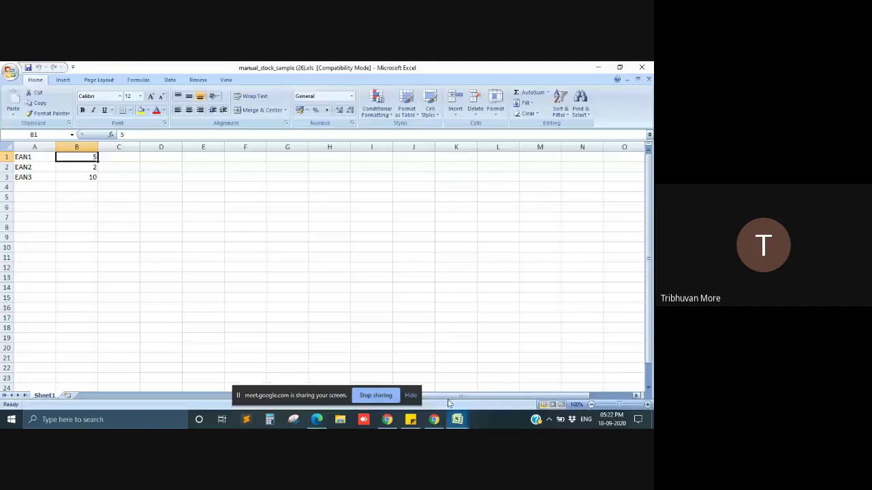
pyautogui.click(457, 419)
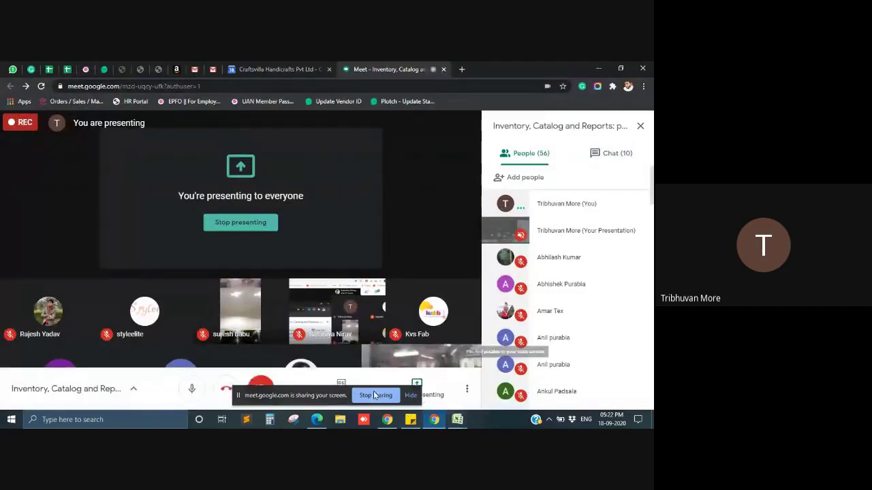
pyautogui.click(361, 396)
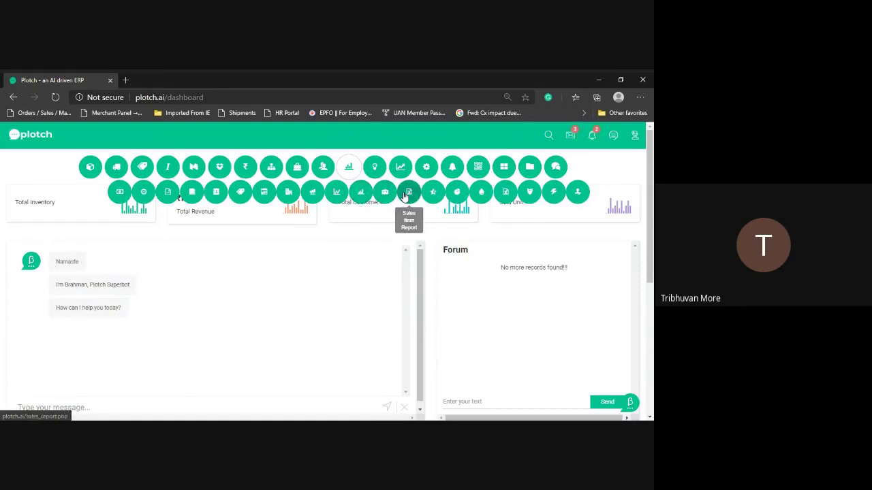
# Open the Sales Item Report and start creating a new report.
pyautogui.click(404, 194)
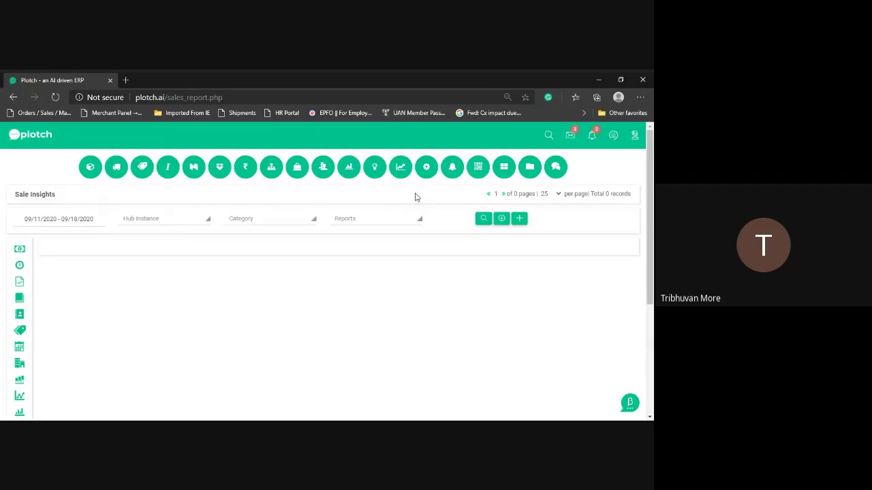
pyautogui.scroll(-1, 373, 185)
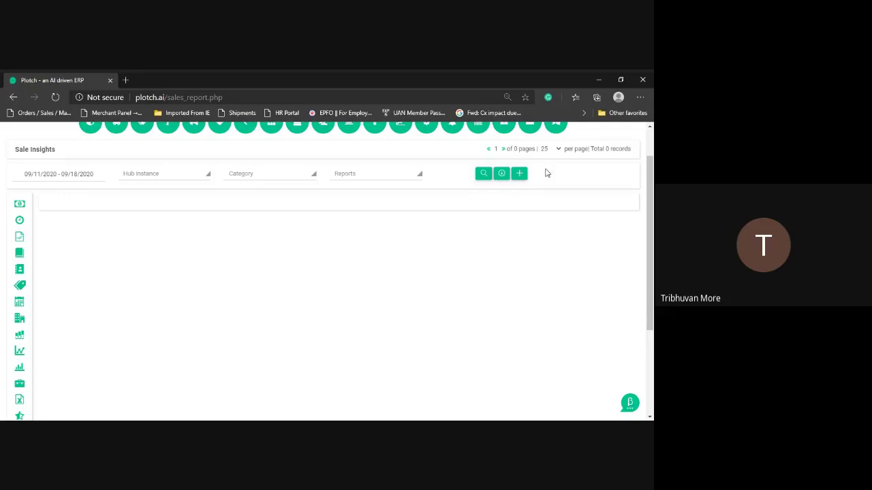
pyautogui.scroll(1, 543, 179)
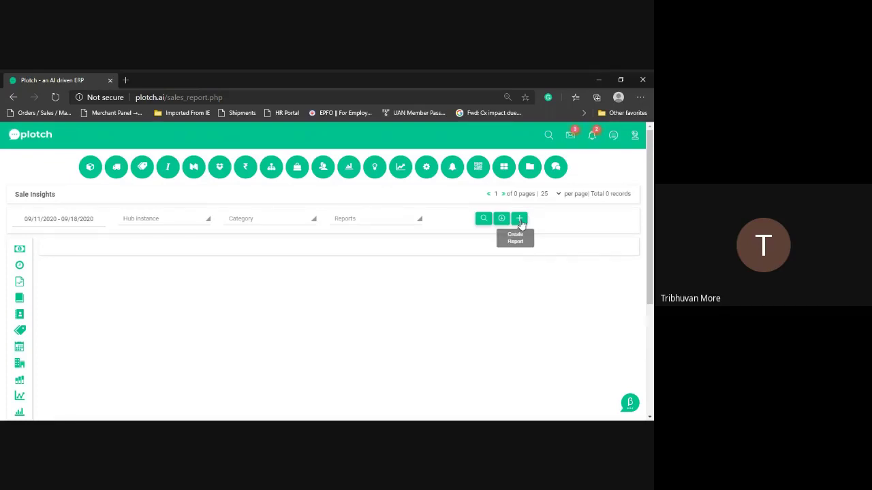
pyautogui.click(520, 219)
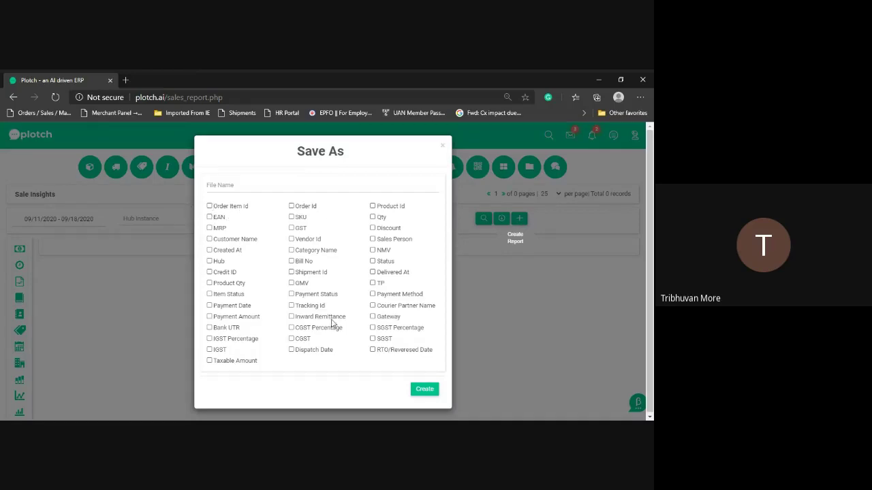
# Include Order Item Id, Order Id, EAN, SKU, MRP, Vendor Id, Hub, Sales Person, Discount, Product Id and TP in the new report.
pyautogui.click(210, 205)
pyautogui.click(209, 216)
pyautogui.click(209, 227)
pyautogui.click(291, 216)
pyautogui.click(292, 239)
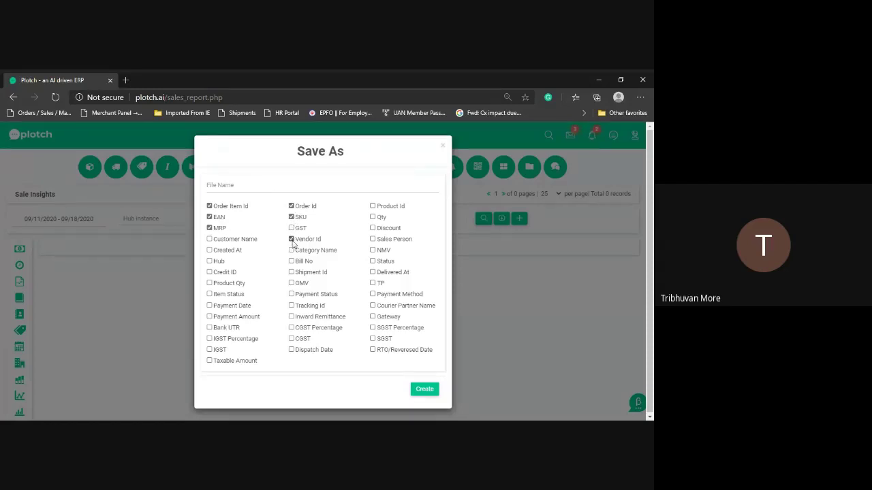
pyautogui.click(209, 261)
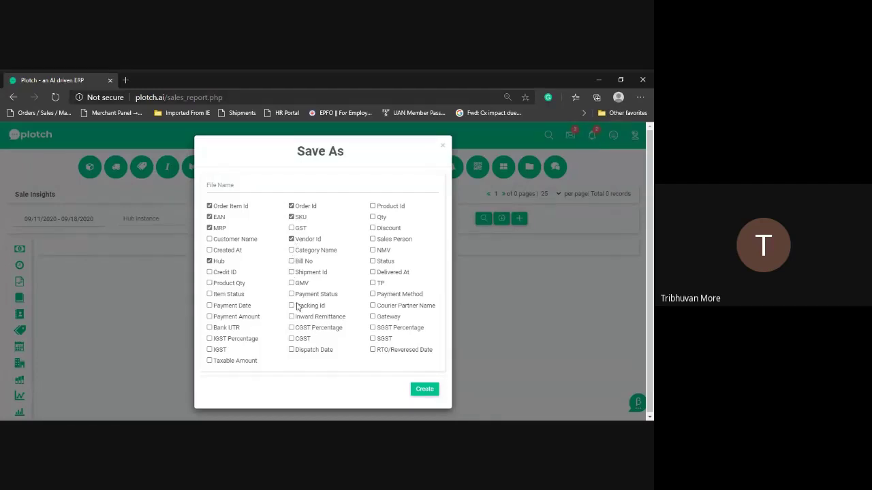
pyautogui.click(373, 239)
pyautogui.click(373, 228)
pyautogui.click(373, 206)
pyautogui.click(373, 282)
# Set the report's file name to Demo and create the report.
pyautogui.click(299, 185)
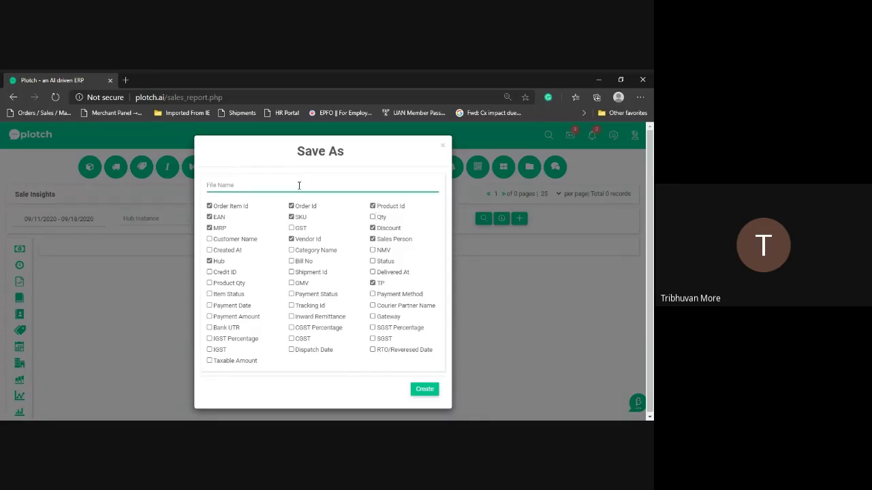
pyautogui.write('Demo')
pyautogui.click(425, 391)
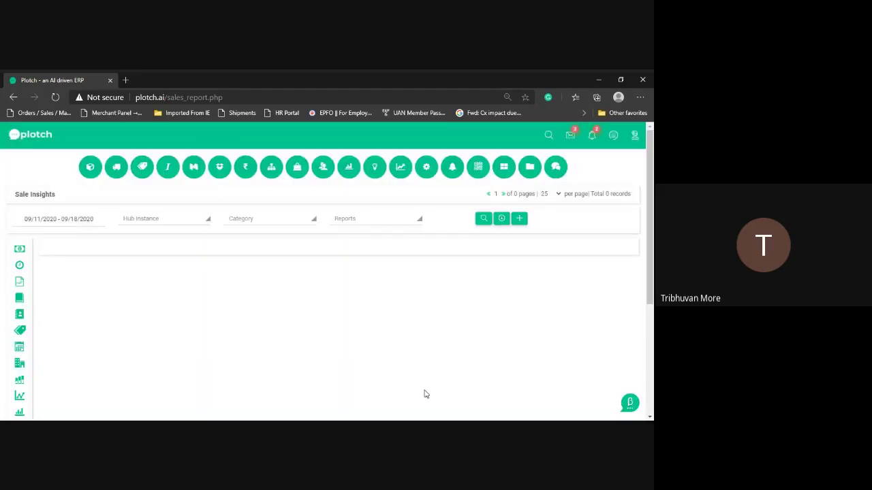
# Reload the Sale Insights page and select the Demo report.
pyautogui.click(411, 221)
pyautogui.scroll(-3, 444, 288)
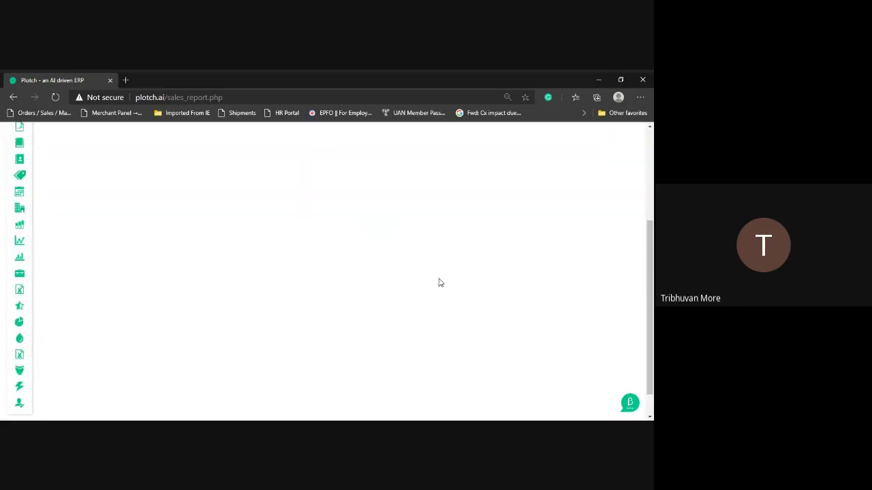
pyautogui.scroll(3, 437, 282)
pyautogui.click(55, 97)
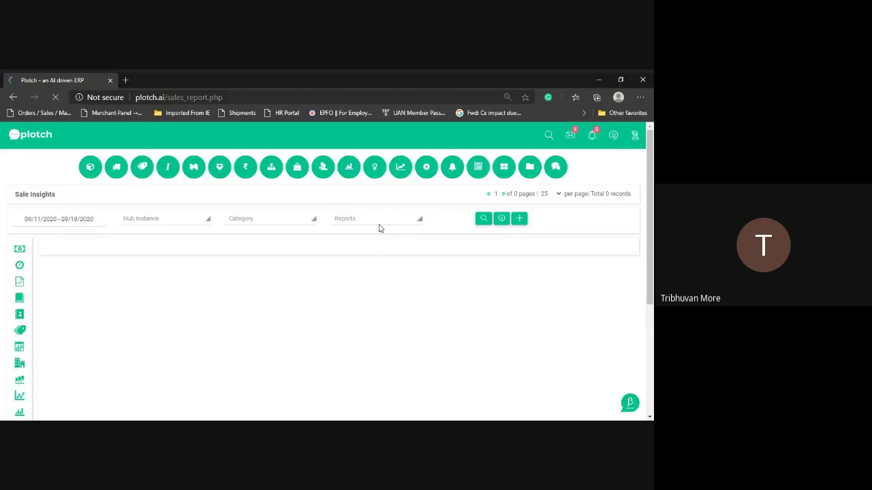
pyautogui.click(382, 223)
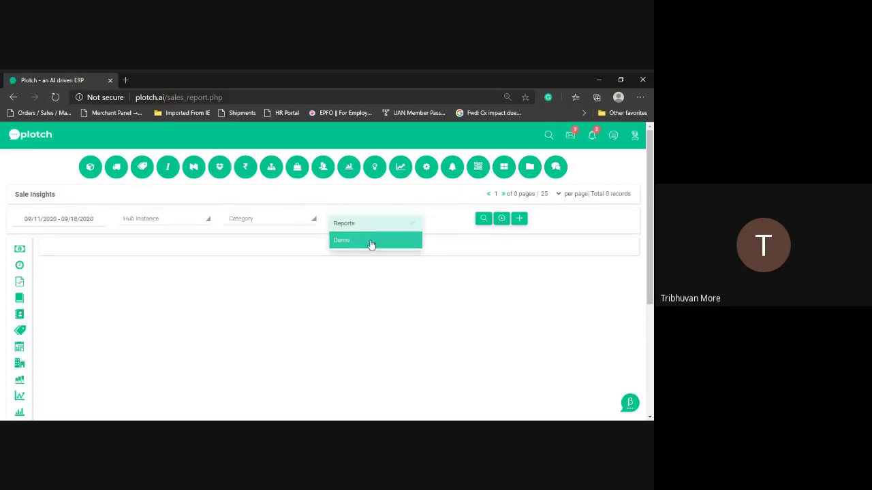
pyautogui.click(360, 243)
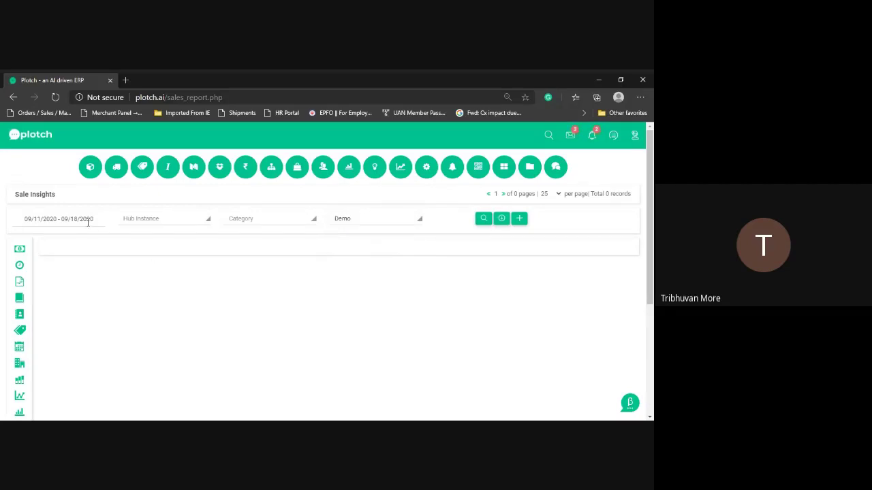
# Set the report's date range to 08/20/2020 - 09/18/2020 and run the search.
pyautogui.click(88, 222)
pyautogui.click(49, 271)
pyautogui.scroll(-1, 72, 263)
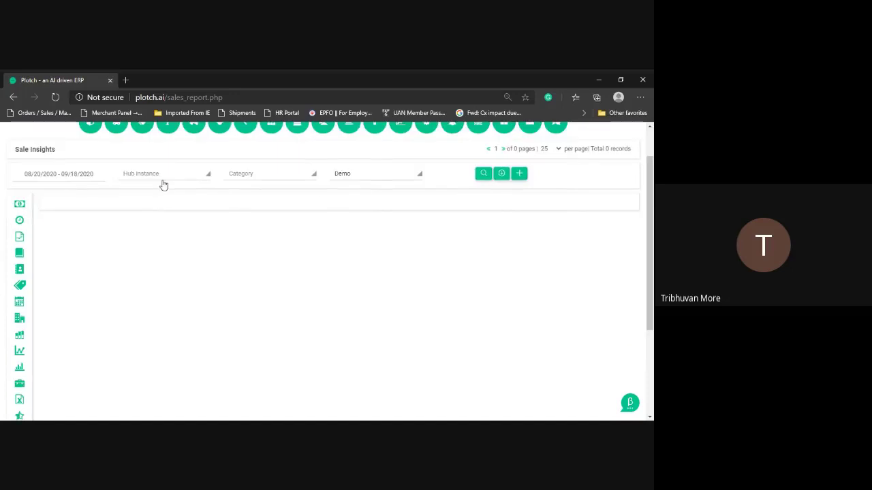
pyautogui.click(480, 178)
pyautogui.scroll(-1, 292, 243)
pyautogui.scroll(2, 296, 243)
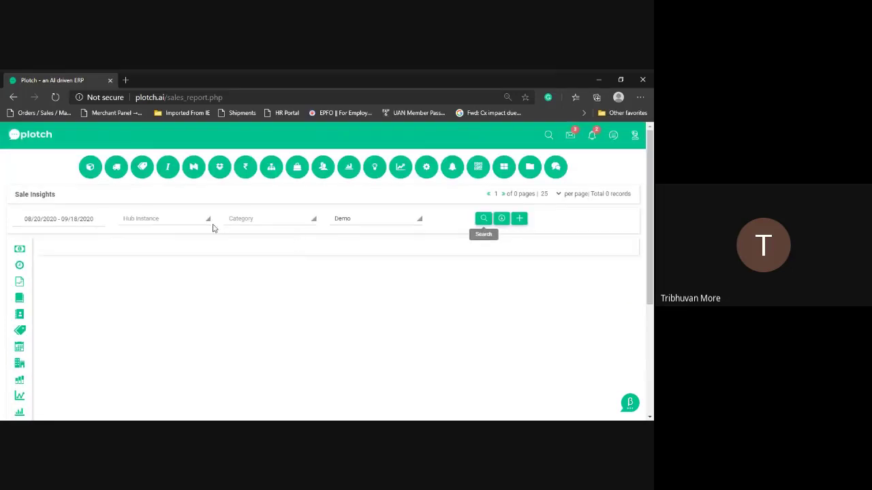
# Set the hub instance to Pune and run the Demo report search again.
pyautogui.click(180, 221)
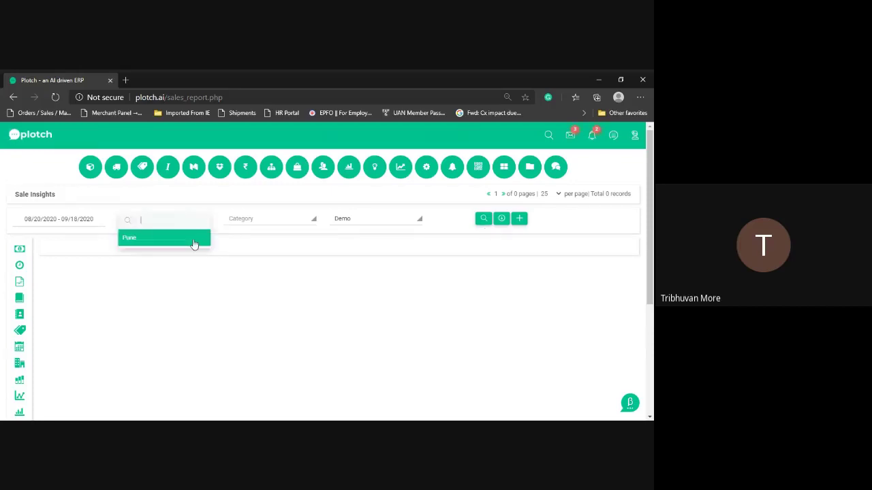
pyautogui.click(486, 257)
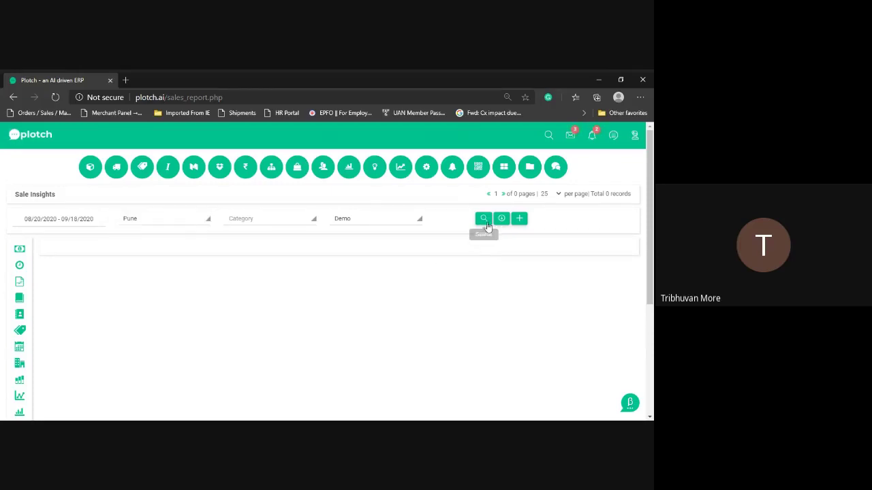
pyautogui.click(483, 220)
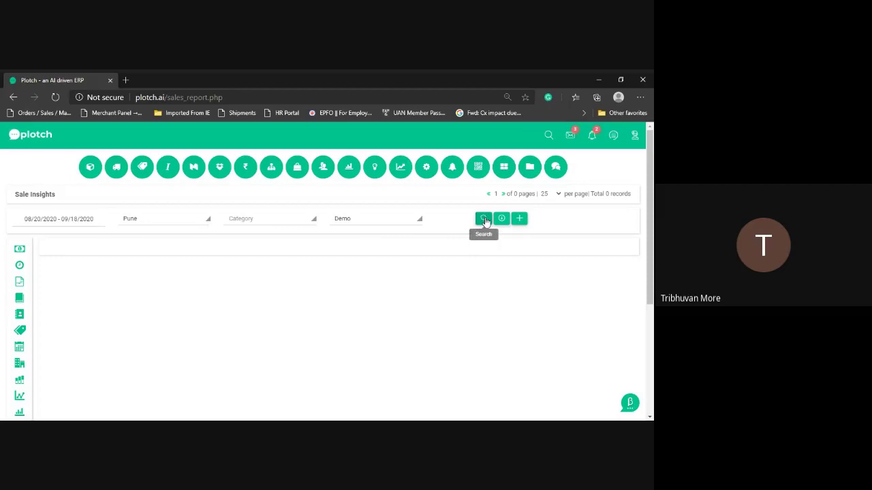
pyautogui.scroll(-5, 440, 293)
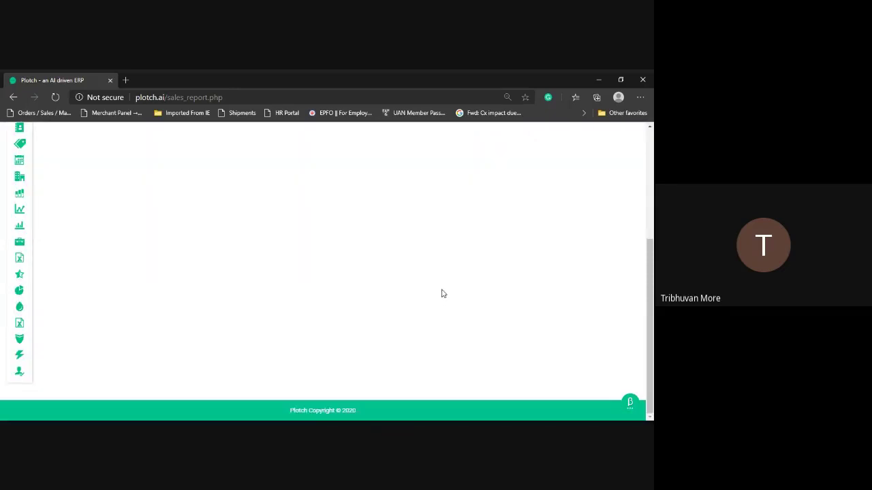
pyautogui.scroll(5, 441, 293)
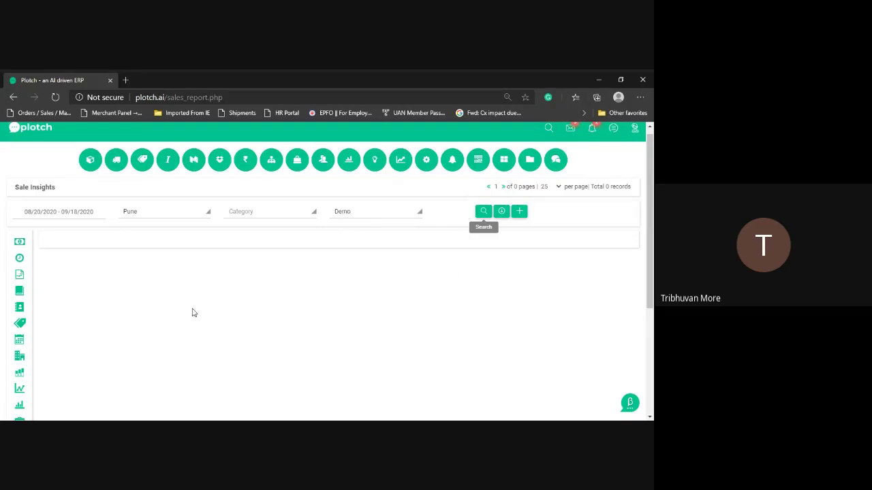
pyautogui.scroll(-3, 204, 289)
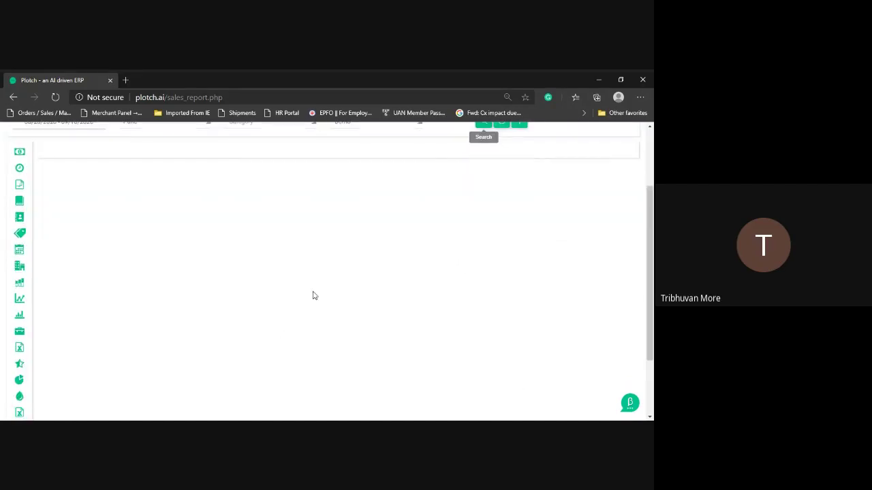
pyautogui.scroll(3, 312, 294)
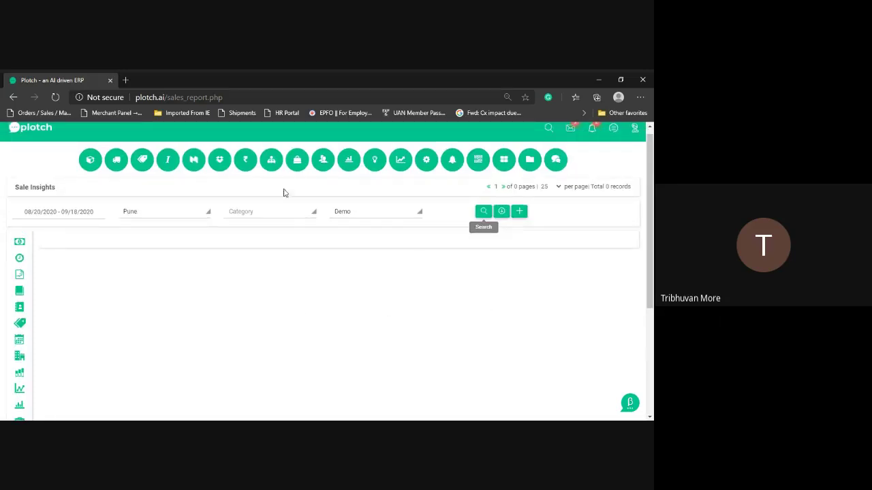
# Open the Offline Metrics report.
pyautogui.moveTo(349, 161)
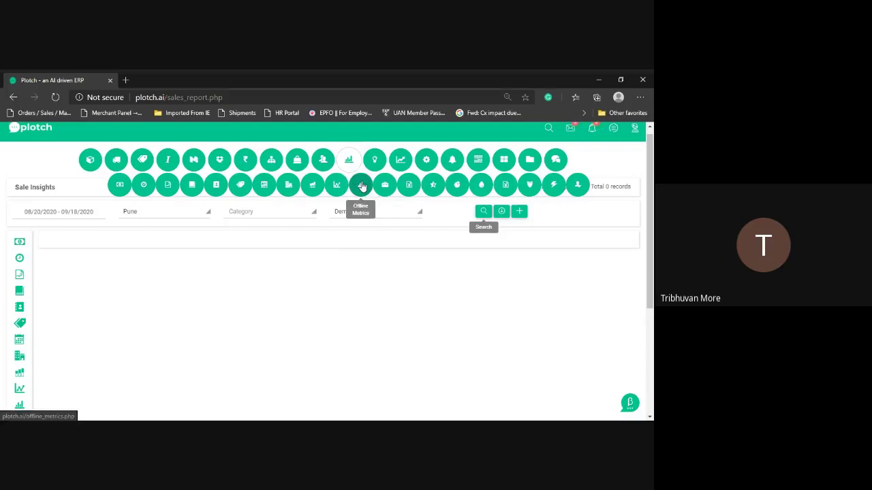
pyautogui.click(362, 186)
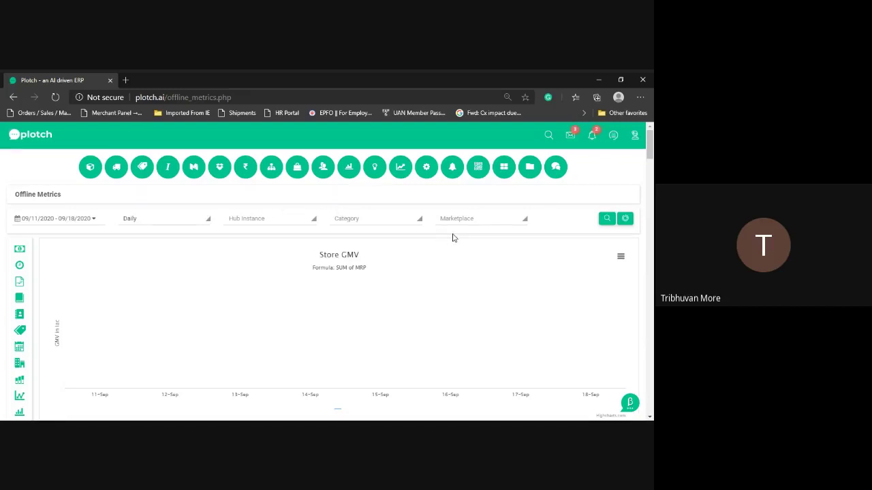
pyautogui.click(467, 219)
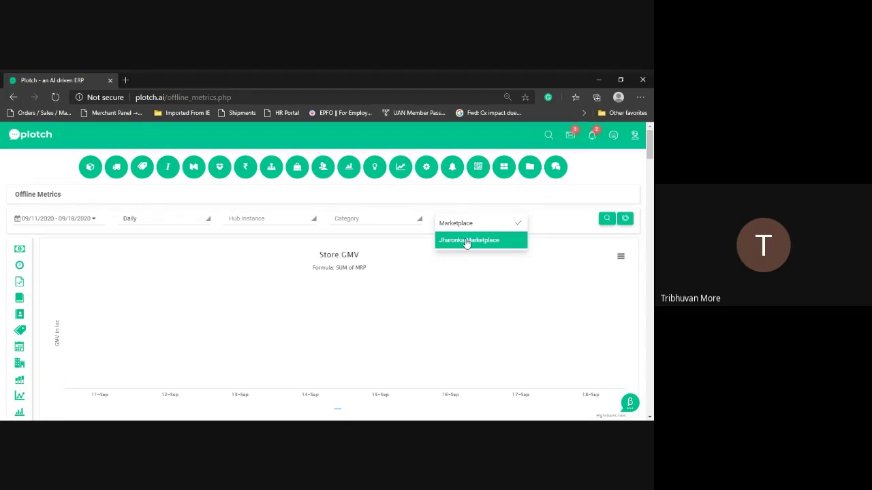
pyautogui.click(466, 242)
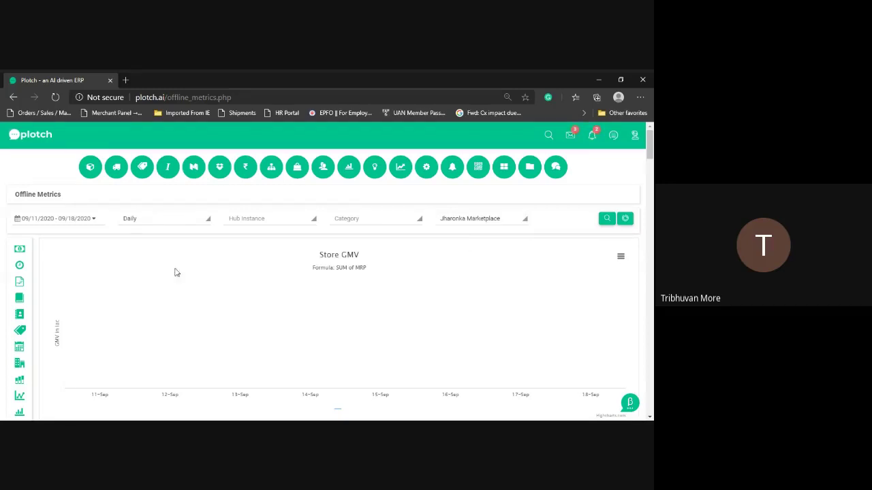
pyautogui.click(69, 218)
pyautogui.click(58, 271)
pyautogui.click(86, 218)
pyautogui.click(58, 254)
pyautogui.click(293, 217)
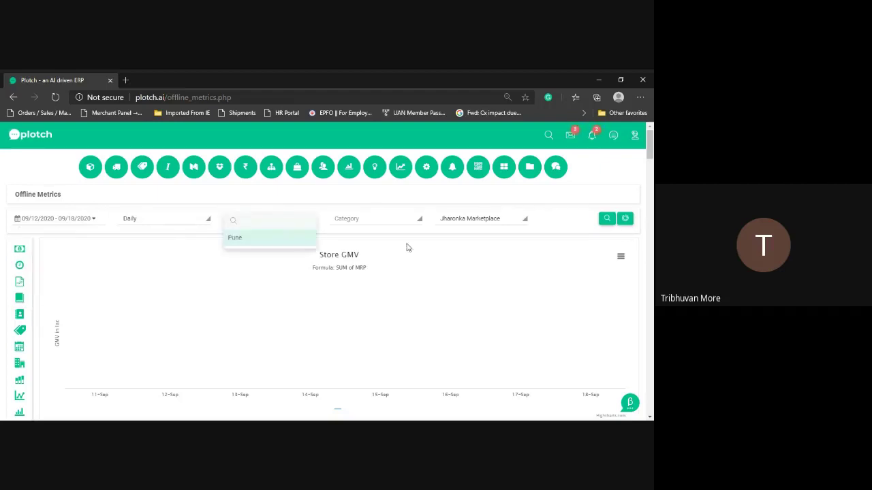
pyautogui.click(558, 220)
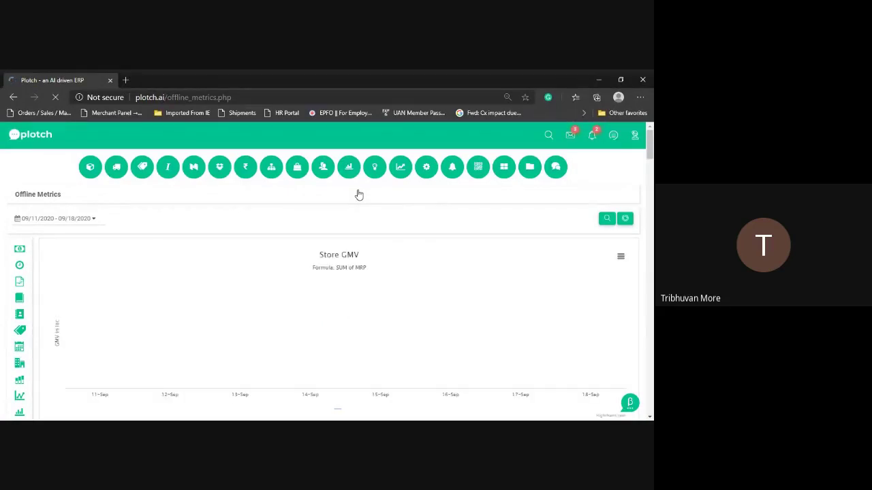
# Filter Offline Metrics by Jharonka Marketplace and the last 7 days, 09/12/2020 - 09/18/2020, and run the search.
pyautogui.click(476, 222)
pyautogui.click(468, 241)
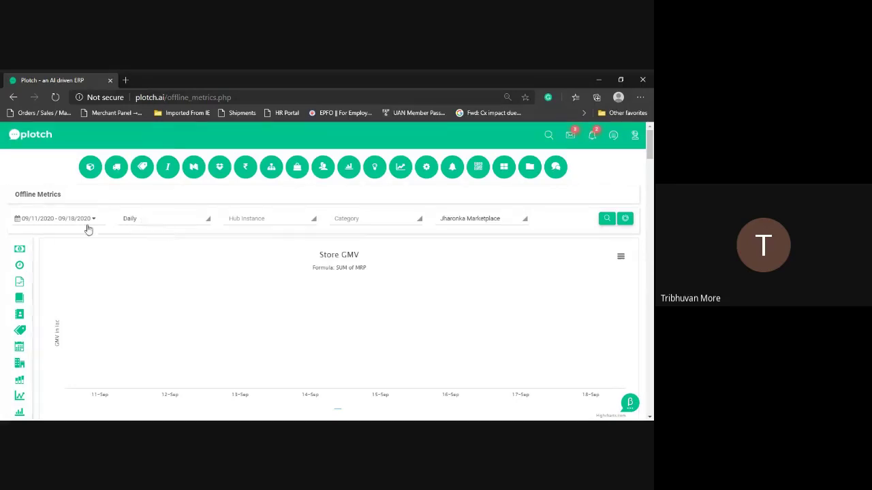
pyautogui.click(81, 224)
pyautogui.click(47, 254)
pyautogui.click(363, 220)
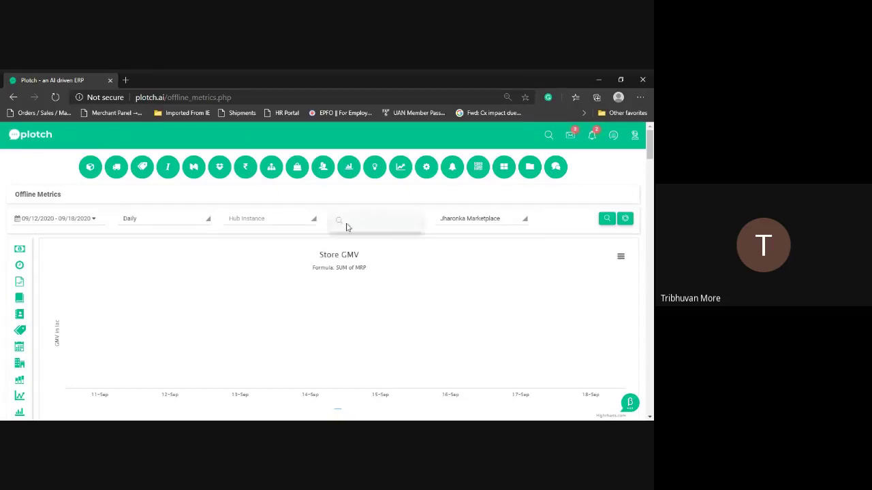
pyautogui.click(606, 219)
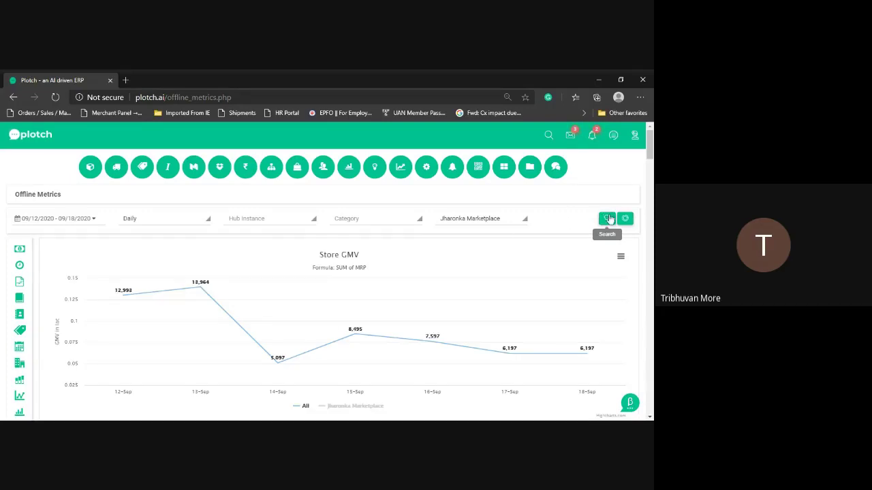
# Review the daily store charts in Offline Metrics, from Store GMV down to Store Net Sale Qty.
pyautogui.scroll(-3, 504, 239)
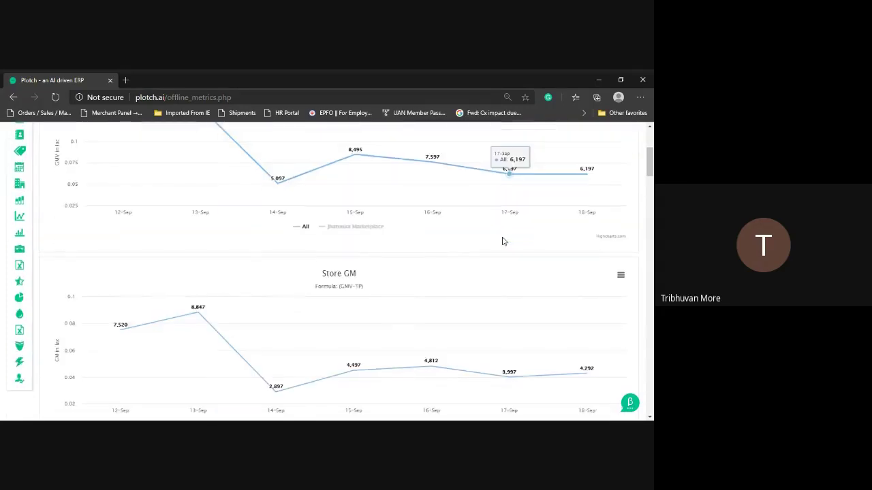
pyautogui.scroll(2, 502, 241)
pyautogui.scroll(-1, 491, 275)
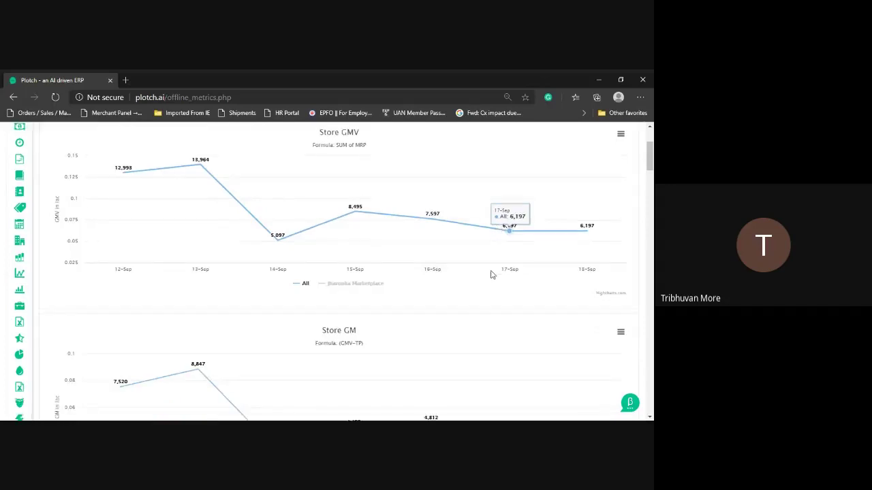
pyautogui.scroll(2, 201, 231)
pyautogui.scroll(-3, 481, 227)
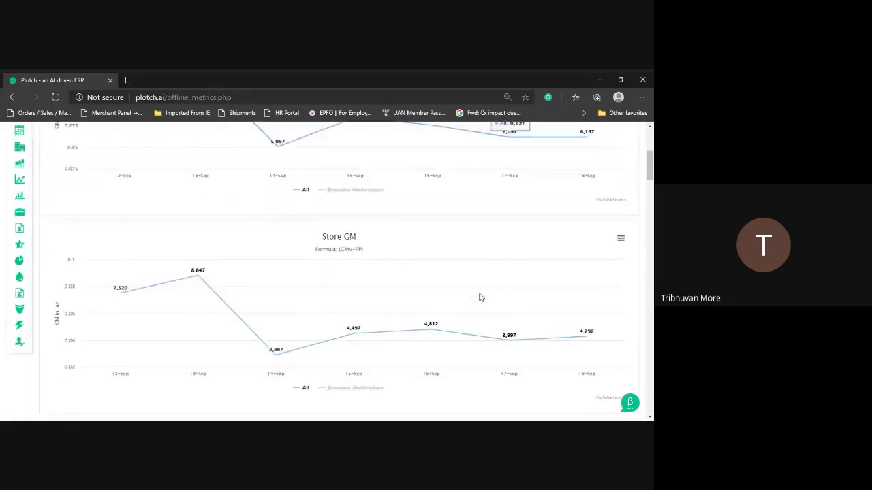
pyautogui.scroll(-4, 526, 187)
pyautogui.scroll(-5, 525, 188)
pyautogui.scroll(-4, 525, 189)
pyautogui.scroll(-6, 464, 211)
pyautogui.scroll(-3, 463, 211)
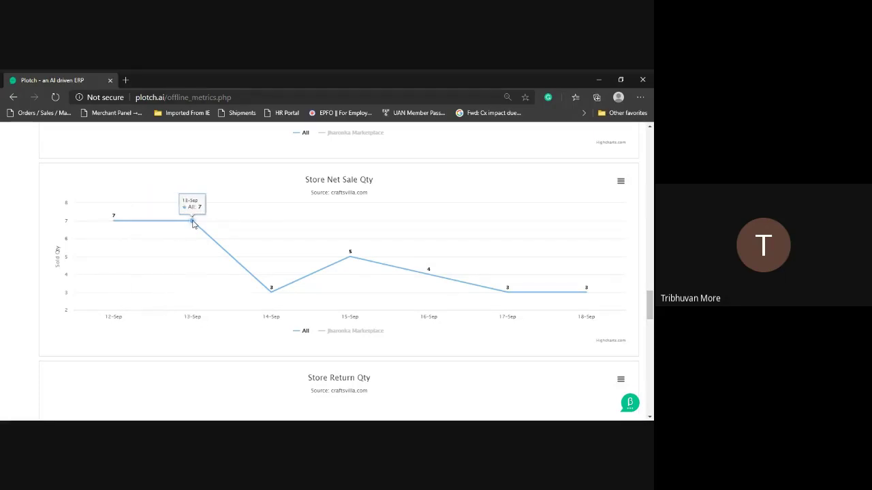
# Check the export options of the Store Net Sale Qty chart and review the remaining store charts.
pyautogui.click(620, 181)
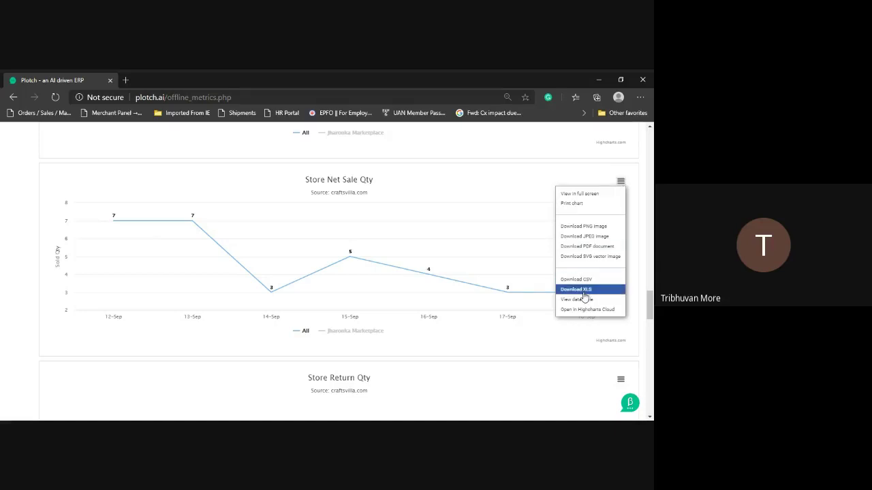
pyautogui.scroll(-3, 444, 295)
pyautogui.scroll(-2, 461, 275)
pyautogui.scroll(2, 462, 275)
pyautogui.scroll(-3, 529, 193)
pyautogui.scroll(-5, 530, 193)
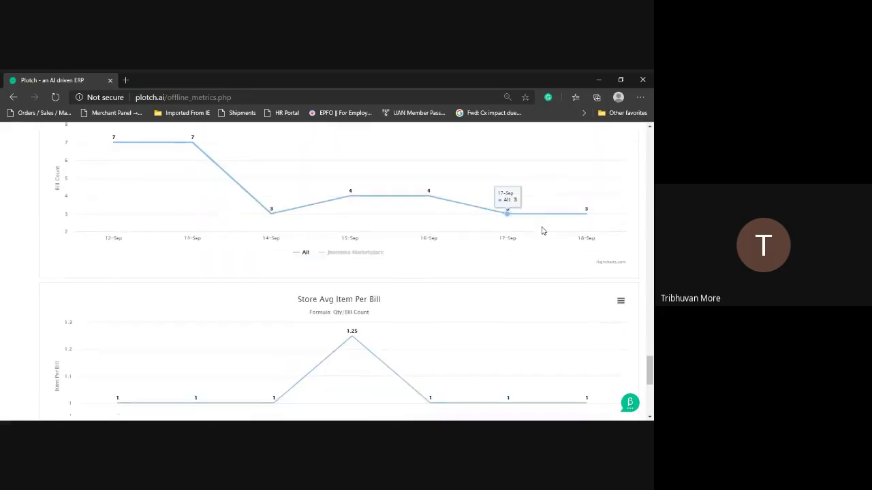
pyautogui.scroll(8, 429, 372)
pyautogui.scroll(10, 393, 352)
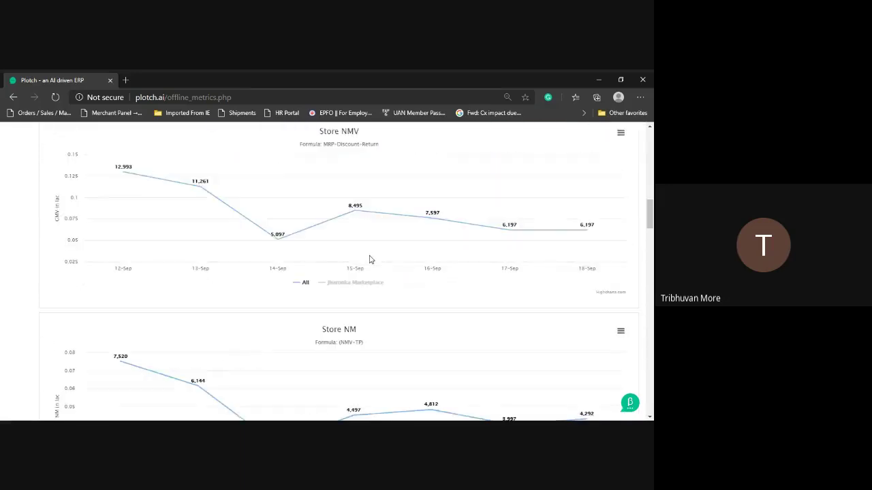
pyautogui.scroll(10, 370, 259)
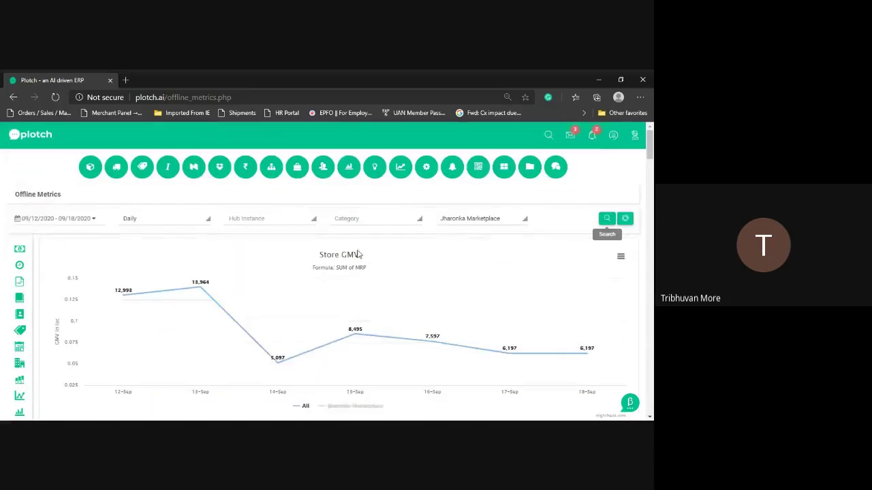
# Open the Sales Report with the Total Sold Qty chart.
pyautogui.moveTo(348, 168)
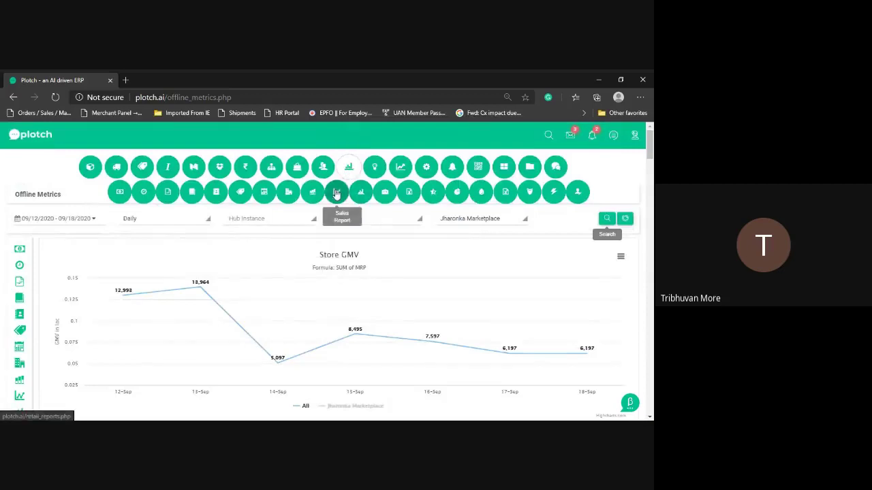
pyautogui.click(338, 194)
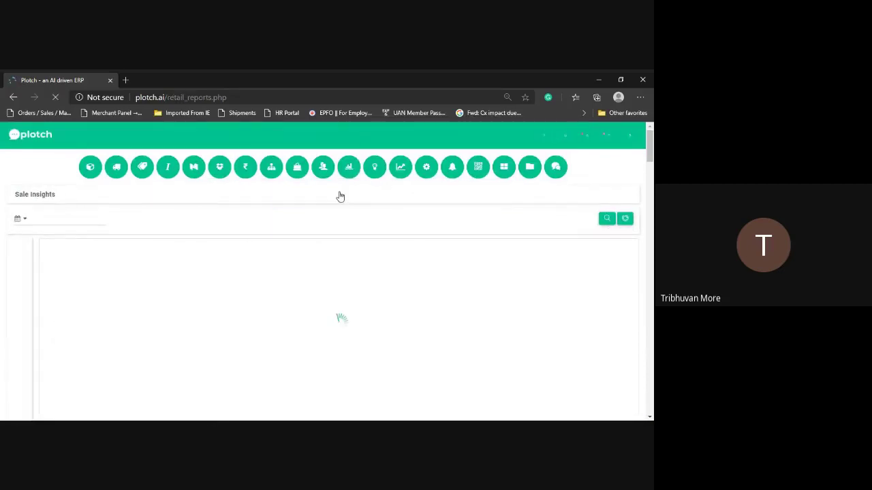
pyautogui.moveTo(348, 177)
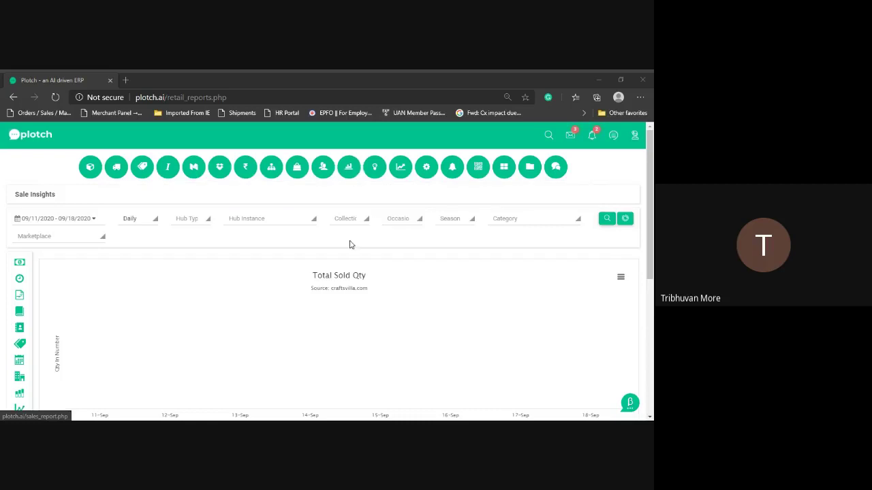
pyautogui.click(351, 245)
pyautogui.scroll(-1, 351, 246)
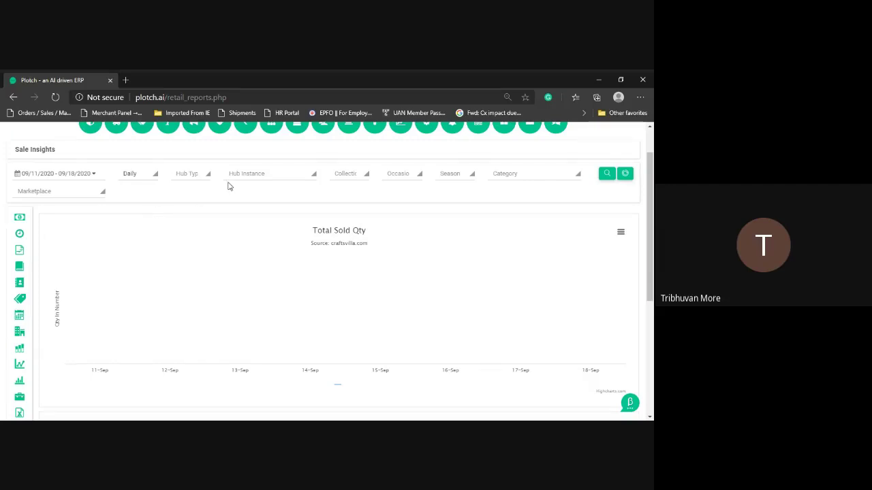
# Check which options the Hub Type, Hub Instance and Season filters offer in the Sales Report.
pyautogui.click(207, 175)
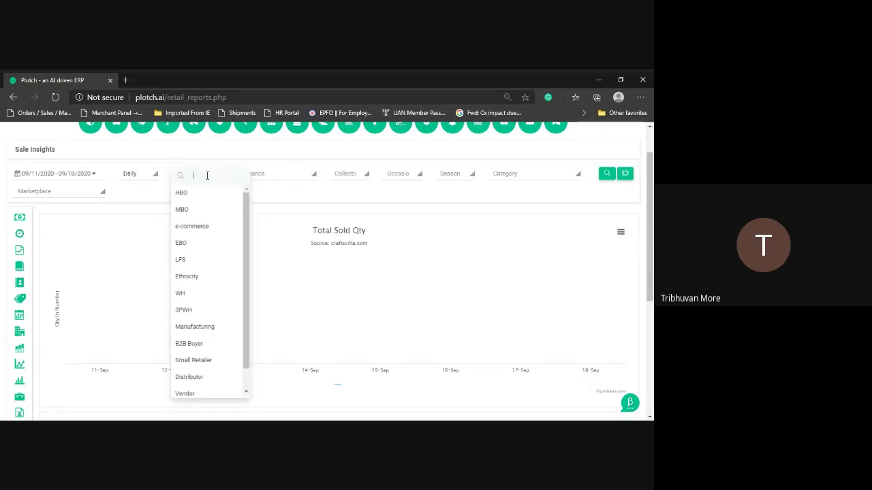
pyautogui.scroll(-1, 199, 269)
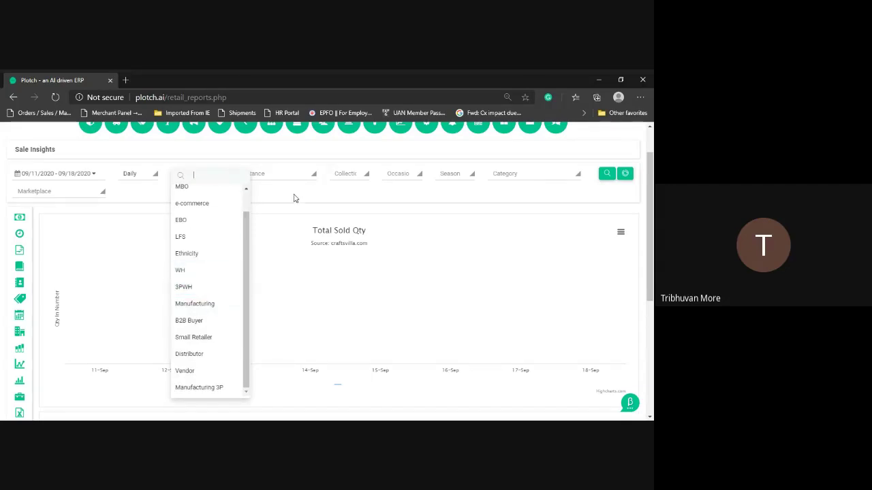
pyautogui.click(295, 196)
pyautogui.click(286, 173)
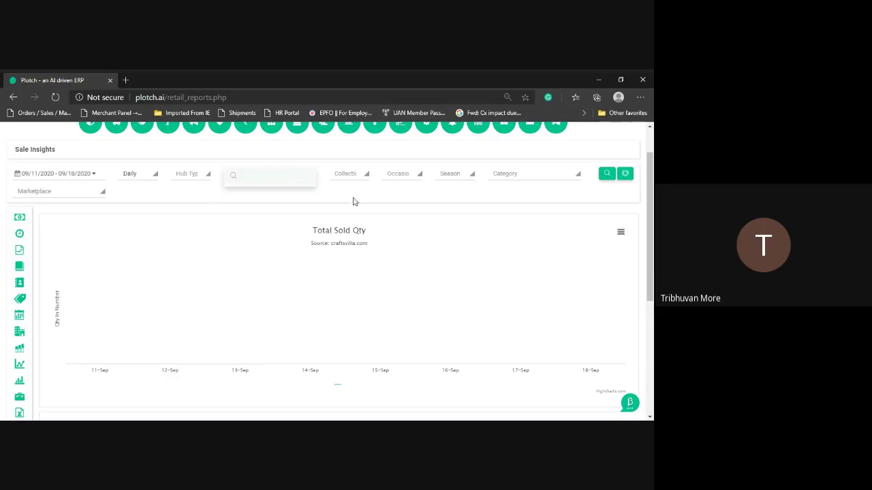
pyautogui.click(391, 199)
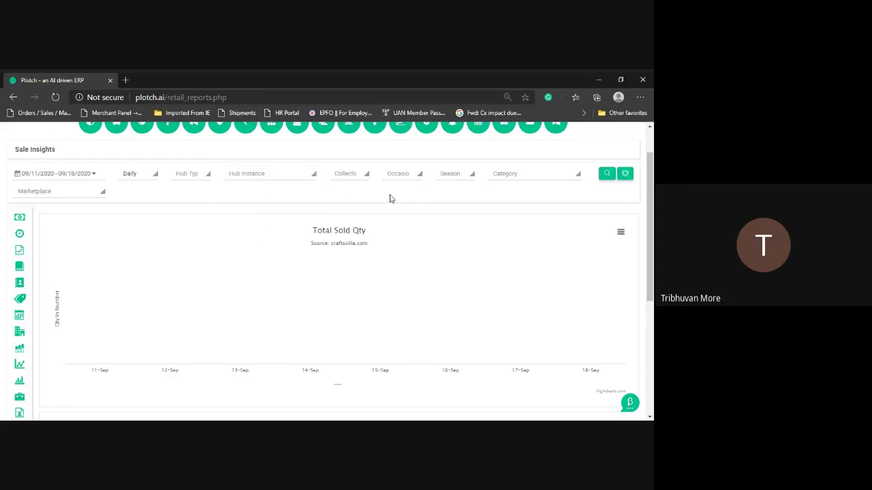
pyautogui.click(440, 176)
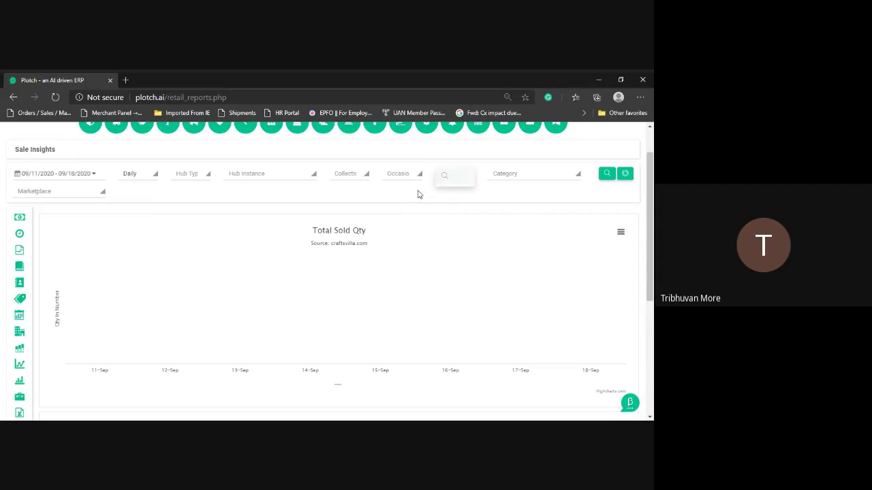
# Filter the Sales Report by Jharonka Marketplace and the last 7 days, 09/12/2020 - 09/18/2020, and run the search.
pyautogui.click(50, 191)
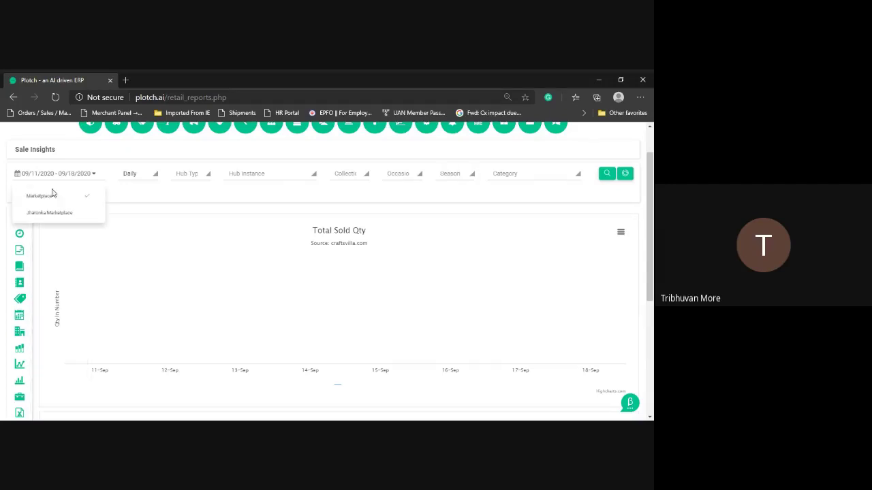
pyautogui.click(67, 221)
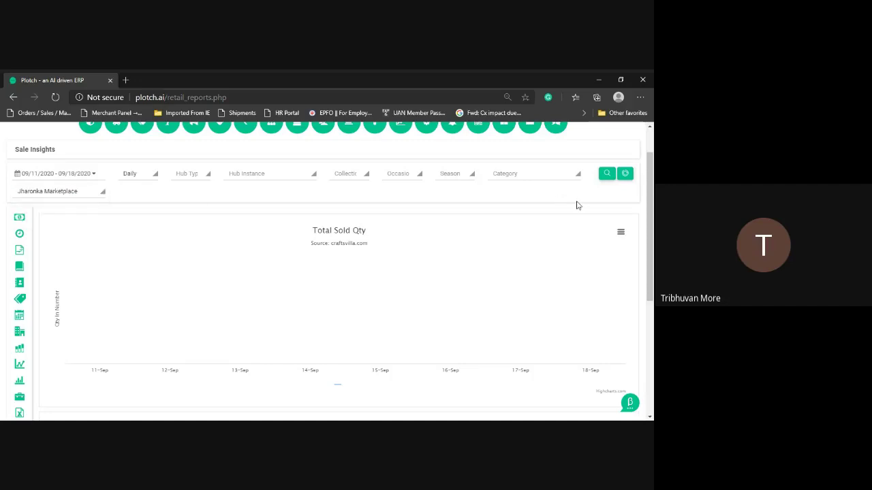
pyautogui.click(79, 174)
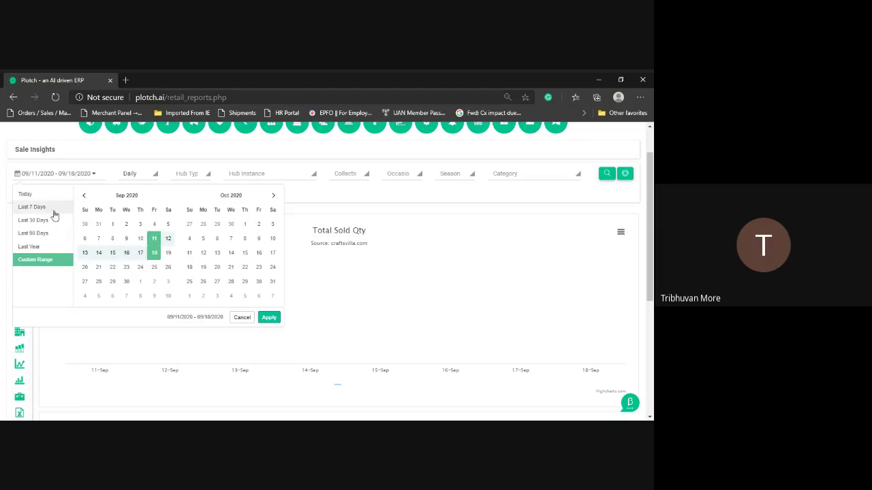
pyautogui.click(53, 210)
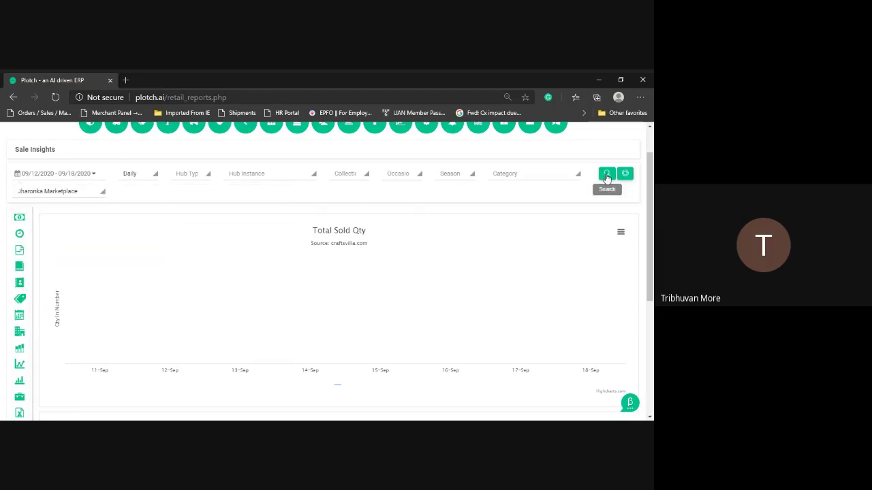
pyautogui.click(606, 176)
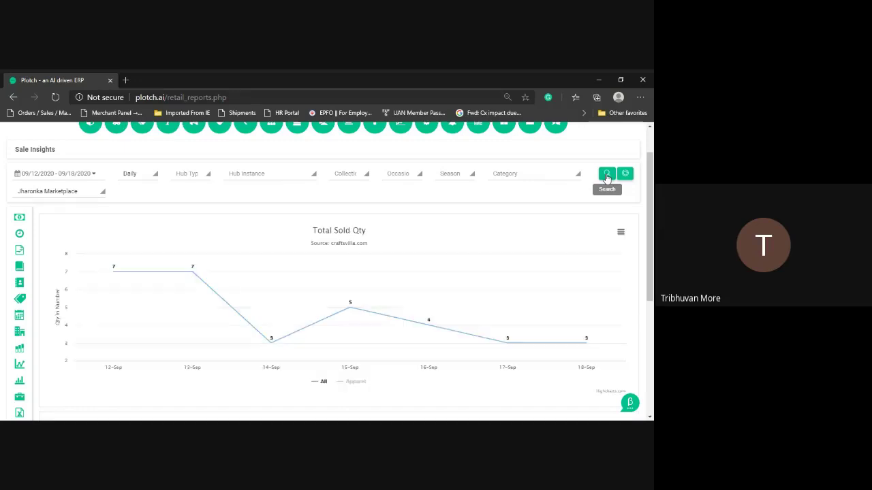
# Examine the Total Sold Qty and TP Price charts for Jharonka Marketplace in the filtered Sales Report.
pyautogui.scroll(-1, 606, 179)
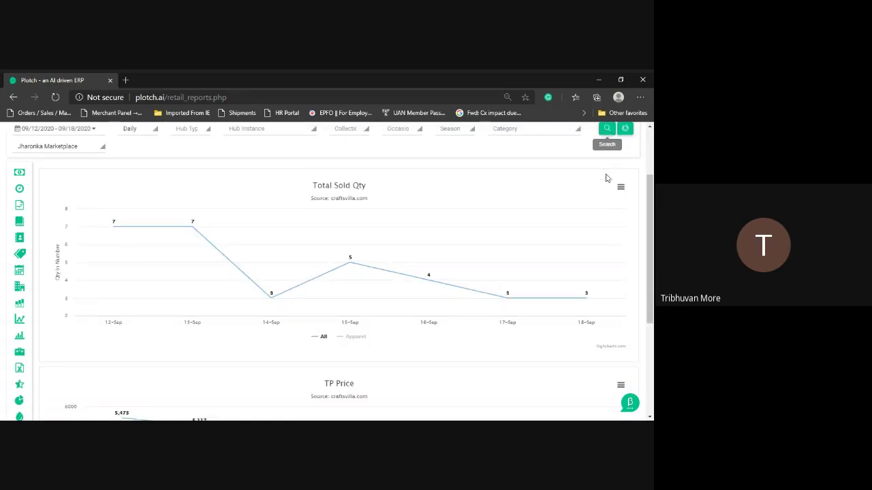
pyautogui.scroll(-4, 409, 247)
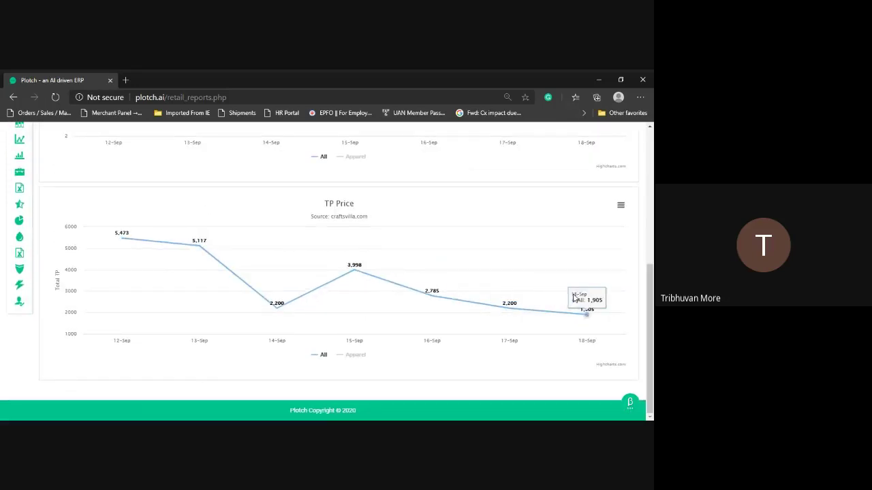
pyautogui.scroll(3, 259, 255)
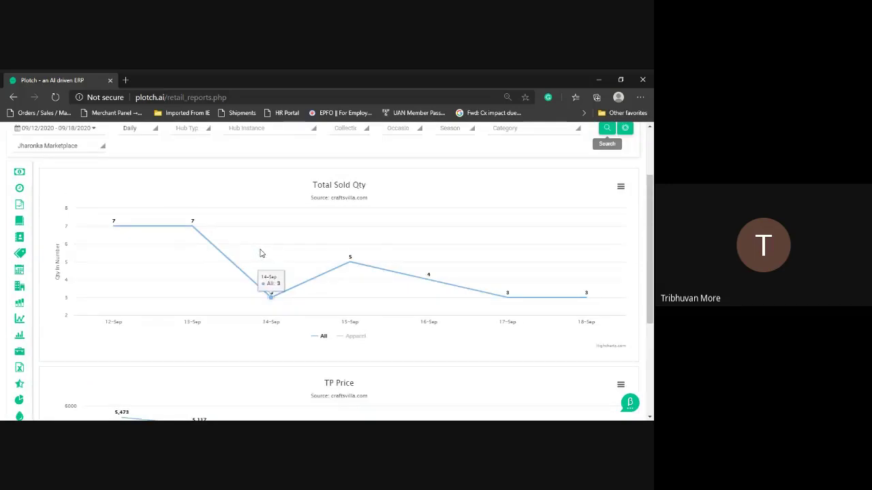
pyautogui.scroll(-3, 260, 253)
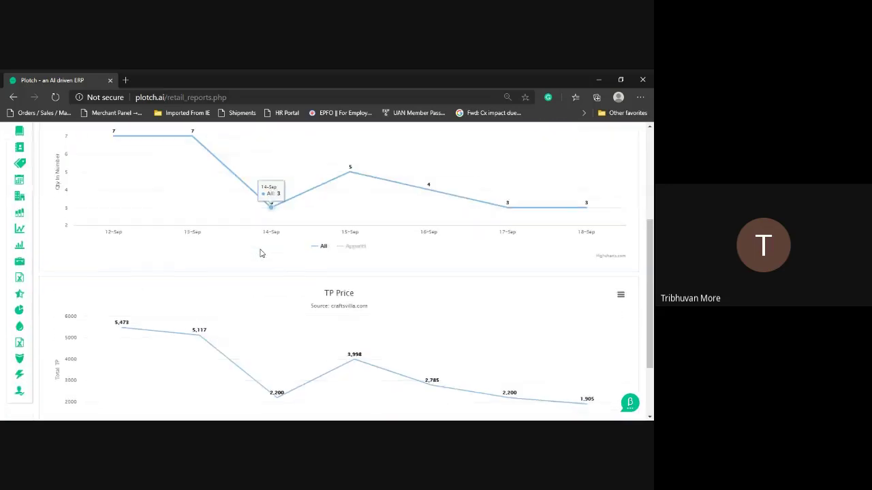
pyautogui.scroll(1, 260, 253)
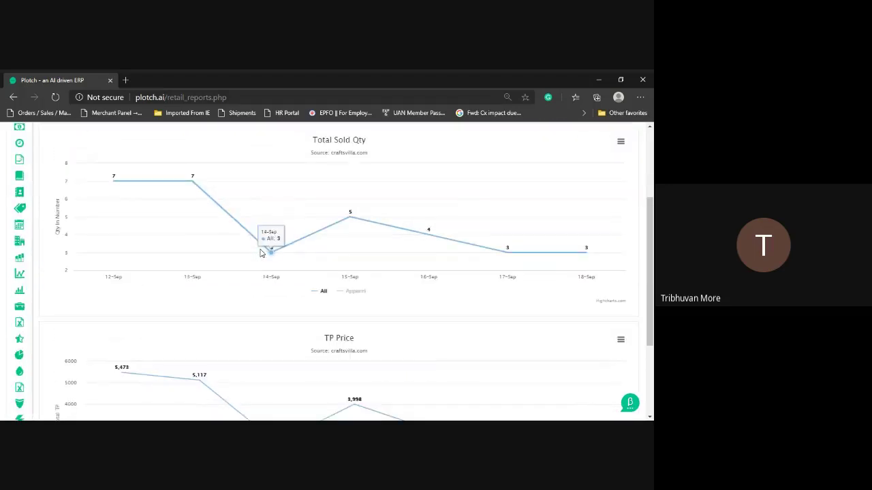
pyautogui.scroll(2, 422, 272)
pyautogui.click(620, 231)
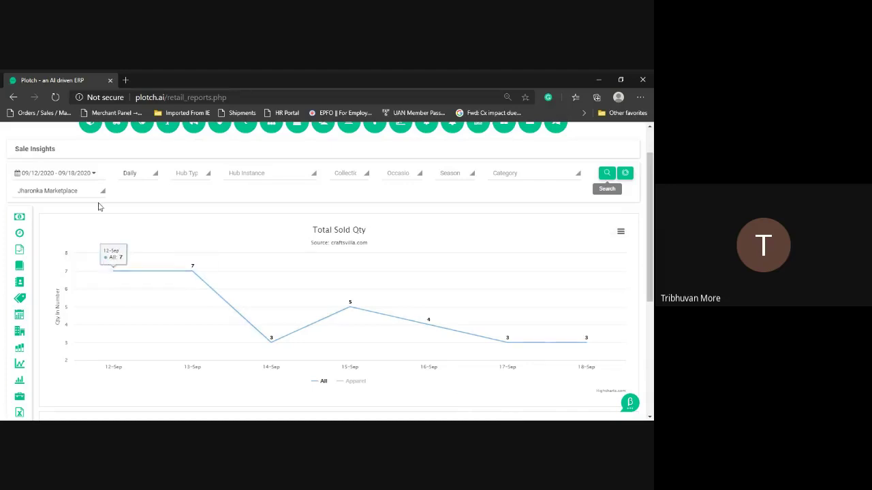
pyautogui.hotkey('alt', 'Tab')
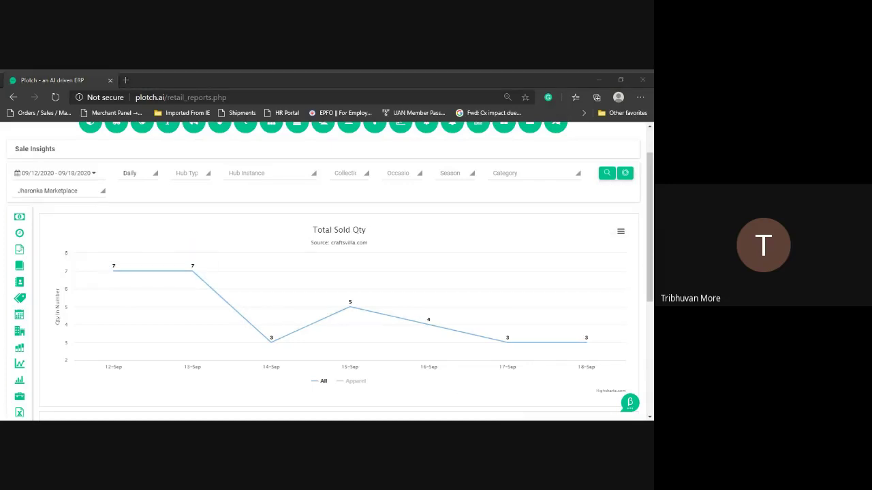
pyautogui.hotkey('alt', 'Tab')
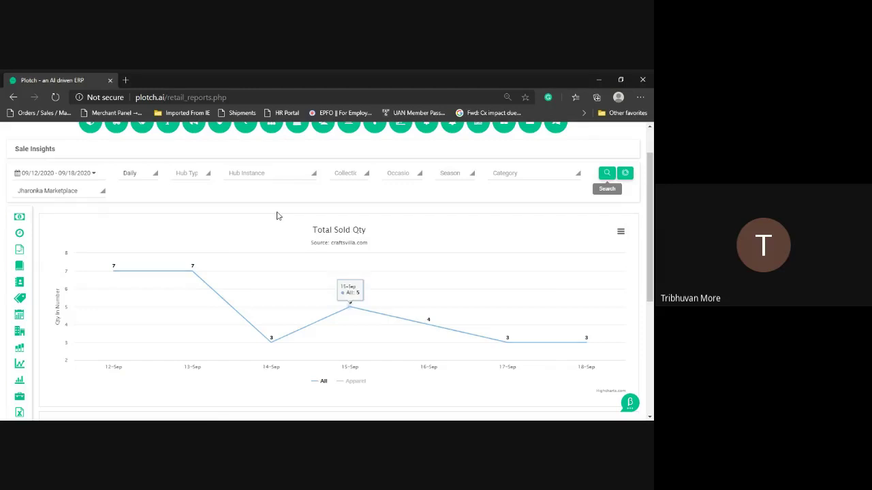
# Open the Online Items list of the Marketplace module.
pyautogui.scroll(1, 323, 194)
pyautogui.moveTo(348, 167)
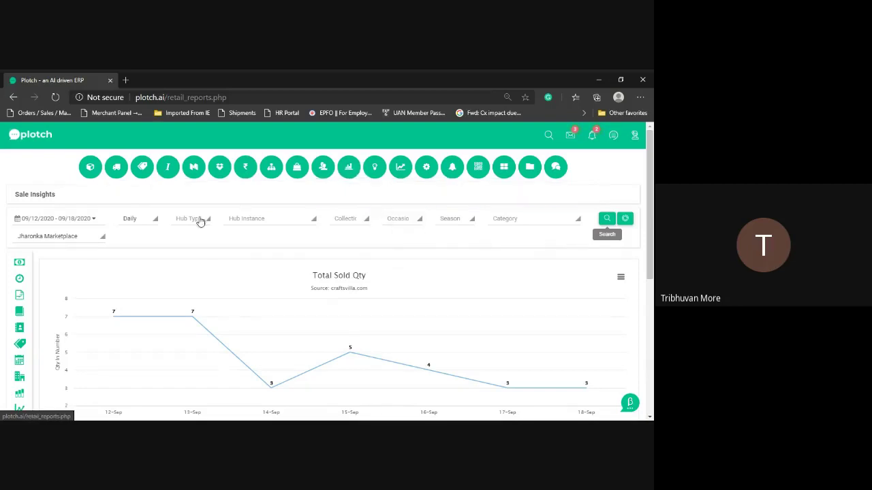
pyautogui.moveTo(213, 179)
pyautogui.moveTo(192, 160)
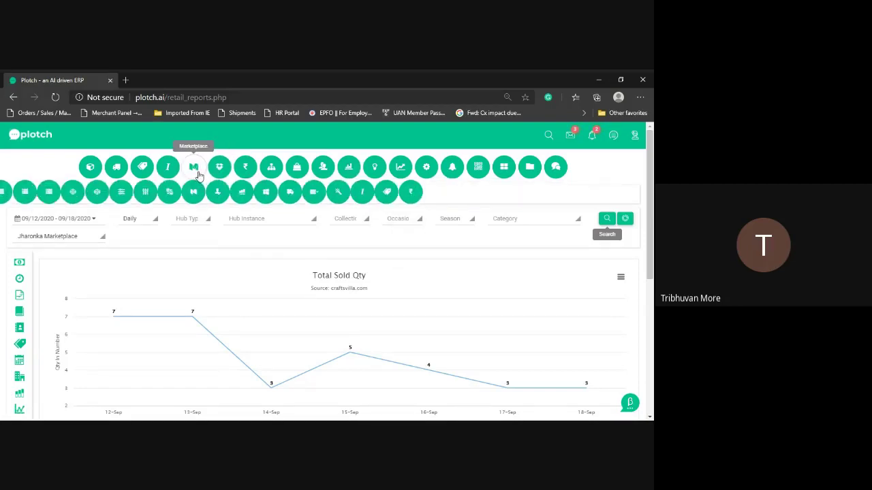
pyautogui.click(311, 194)
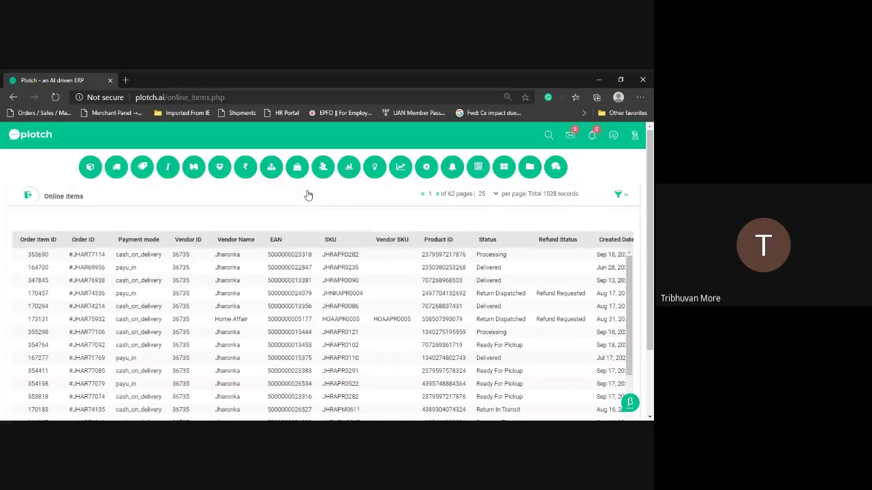
# Filter the Online Items by Jharonka Marketplace, run the search and look through the listed order items.
pyautogui.click(618, 196)
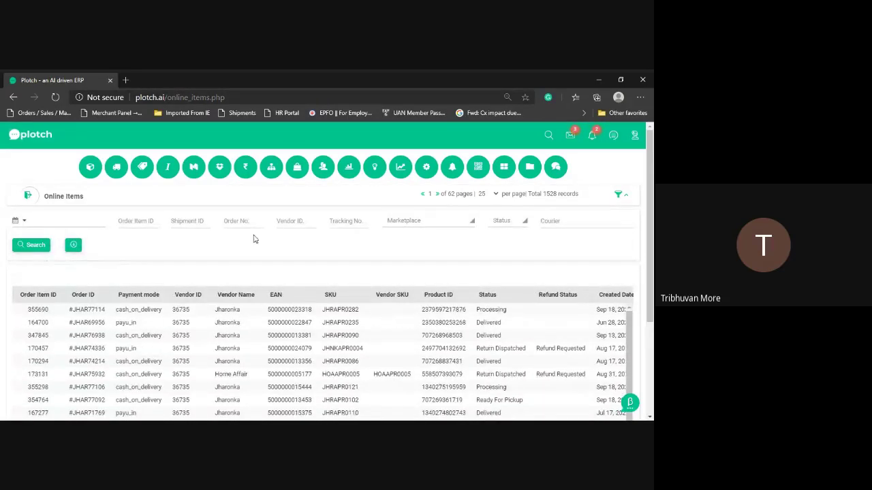
pyautogui.click(619, 195)
pyautogui.click(618, 195)
pyautogui.click(414, 224)
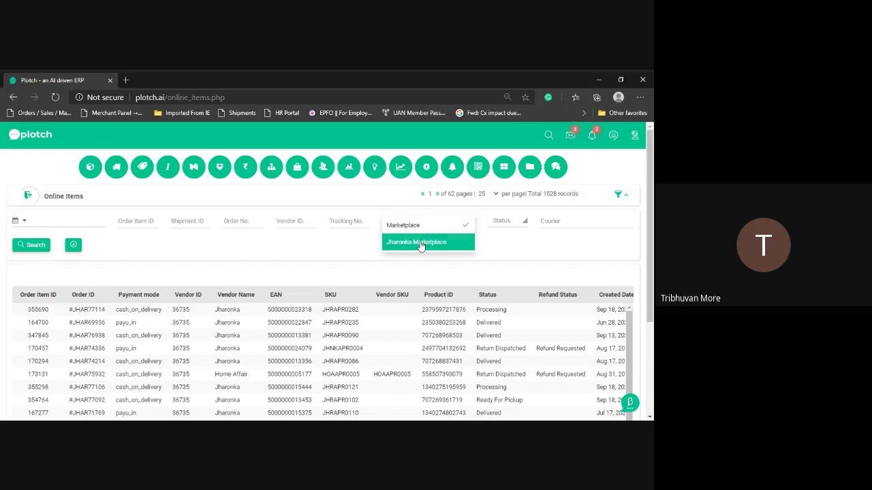
pyautogui.click(420, 244)
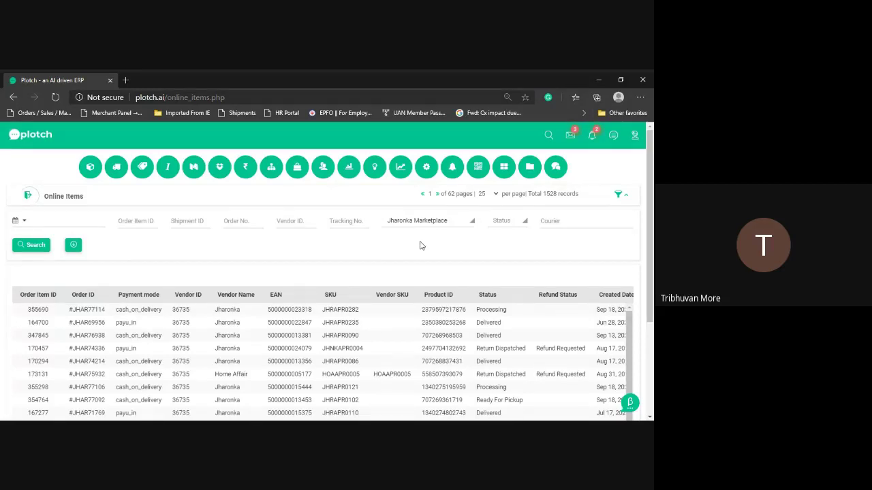
pyautogui.click(26, 243)
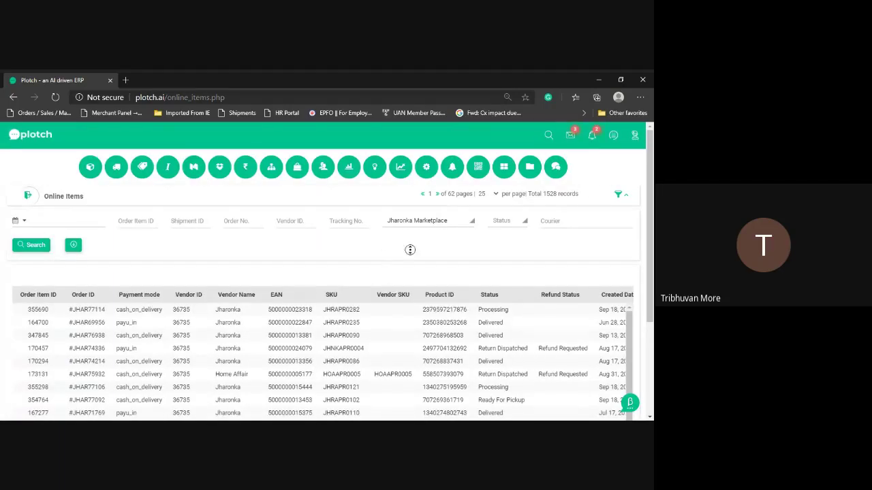
pyautogui.scroll(-2, 409, 252)
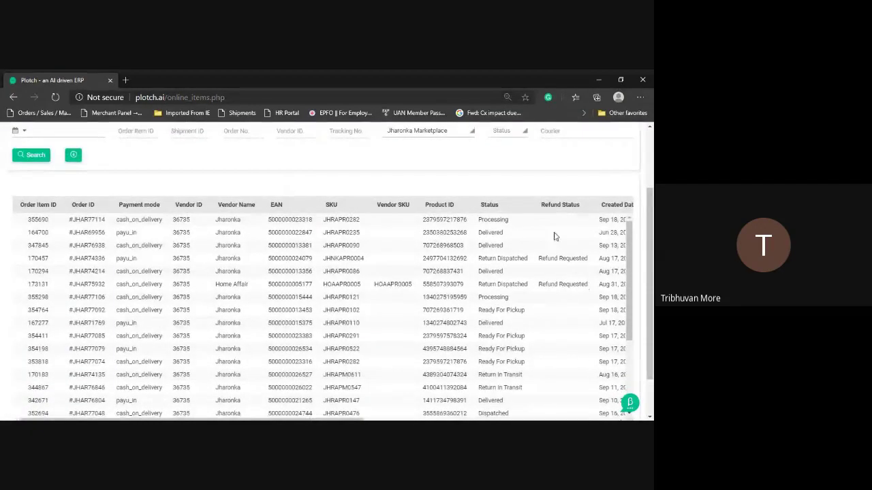
pyautogui.scroll(-3, 300, 270)
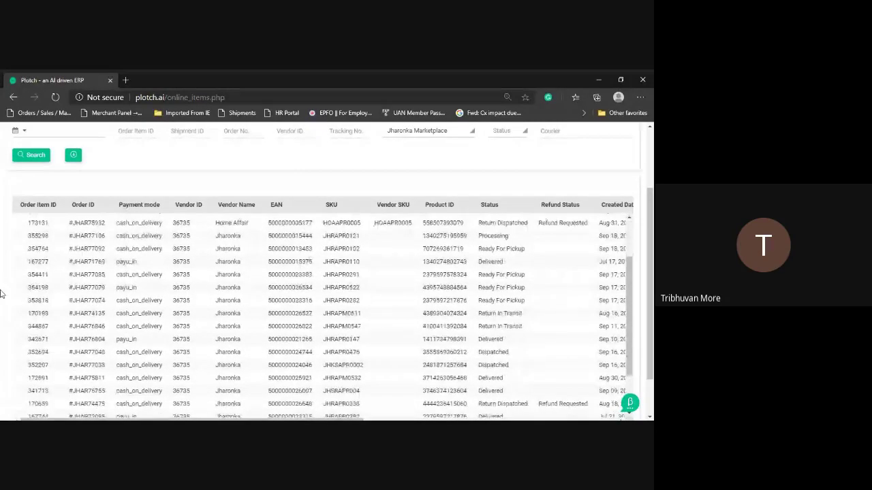
pyautogui.scroll(3, 94, 274)
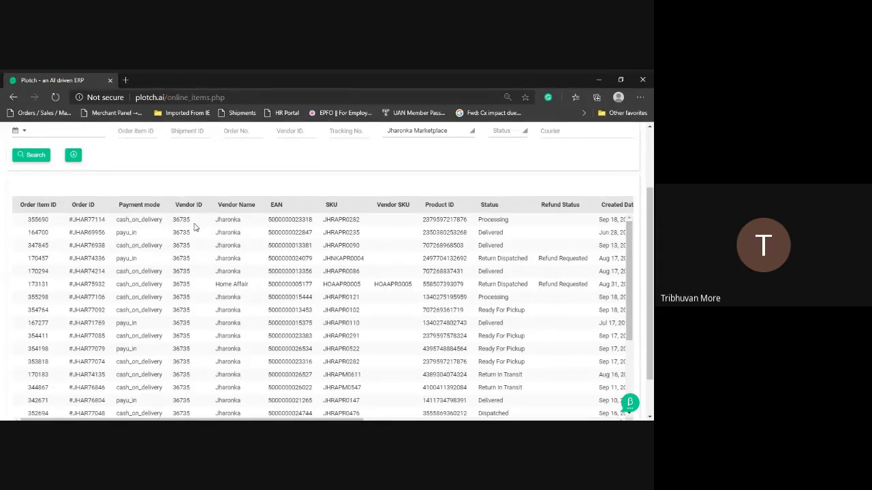
# Open the Payout page.
pyautogui.scroll(2, 204, 223)
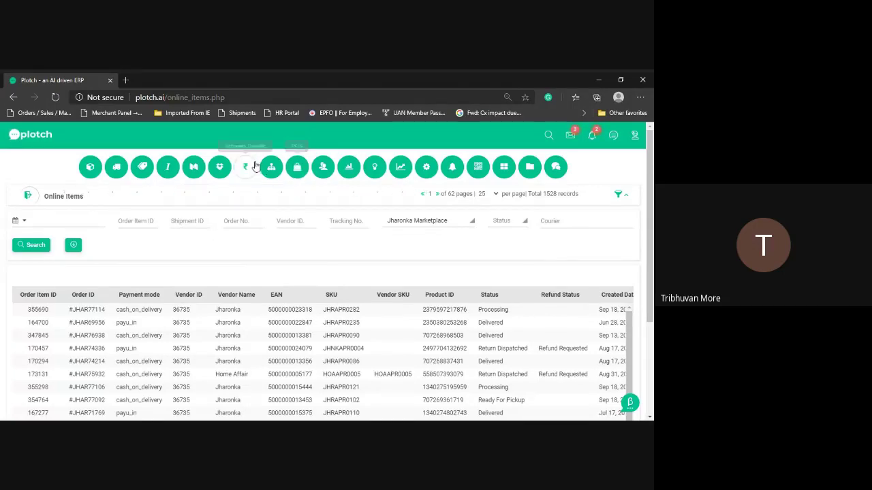
pyautogui.moveTo(250, 169)
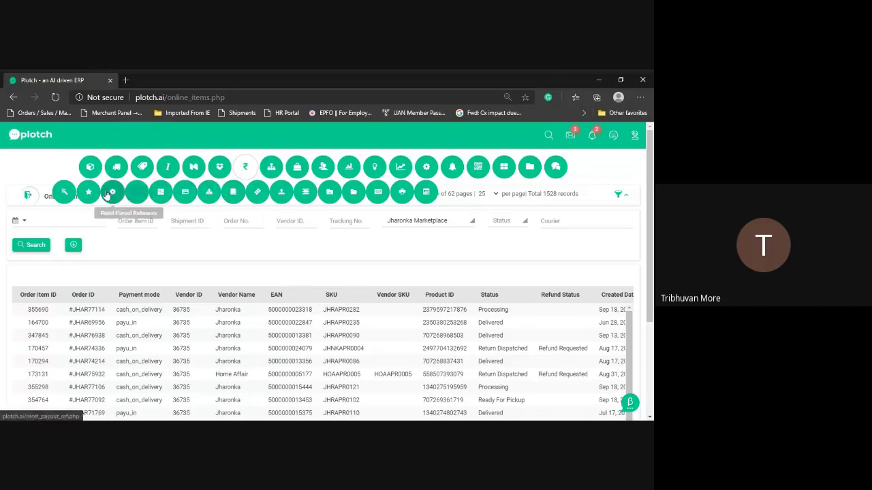
pyautogui.click(65, 193)
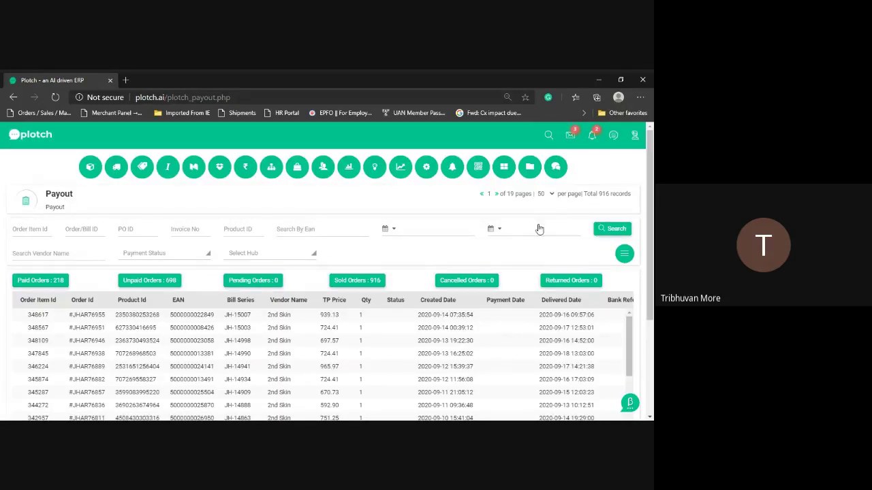
# Check the Payout search fields, from Order Item Id to EAN, and the ranges offered by both date filters.
pyautogui.click(306, 228)
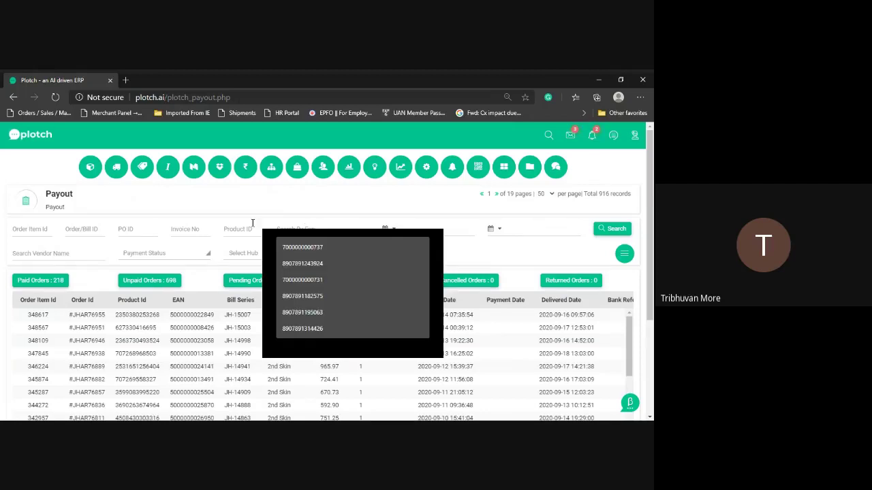
pyautogui.click(25, 229)
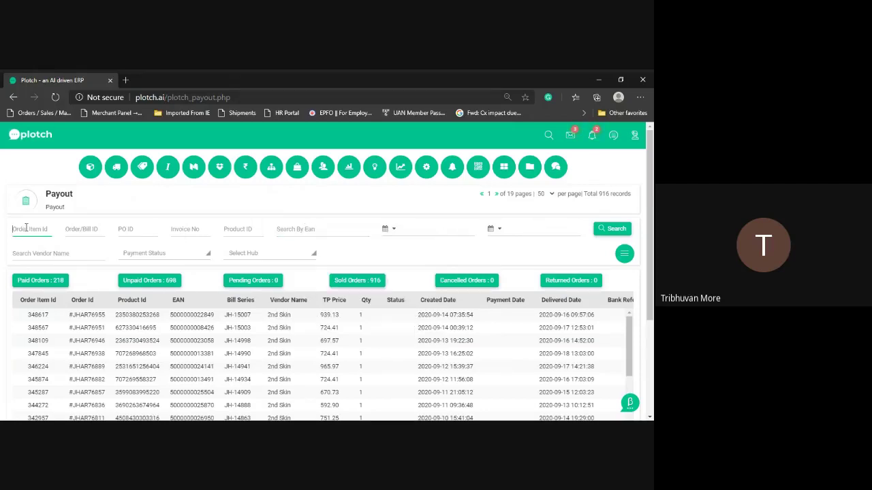
pyautogui.click(91, 229)
pyautogui.click(146, 234)
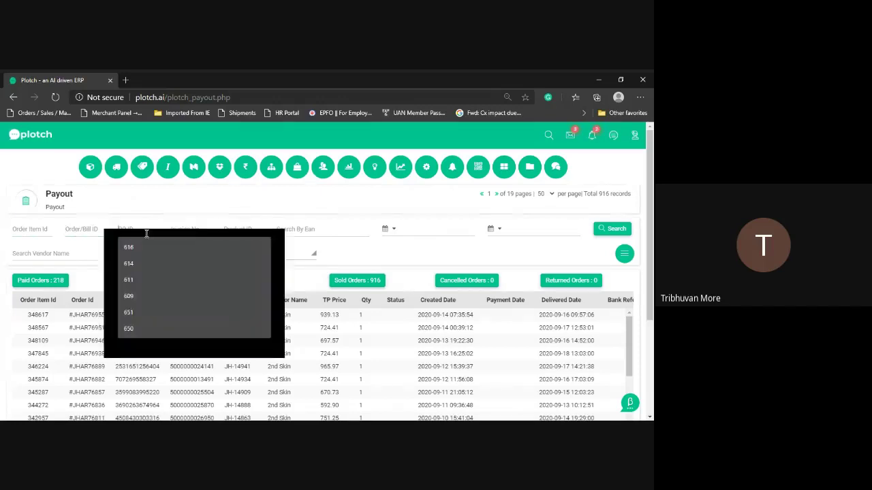
pyautogui.click(194, 229)
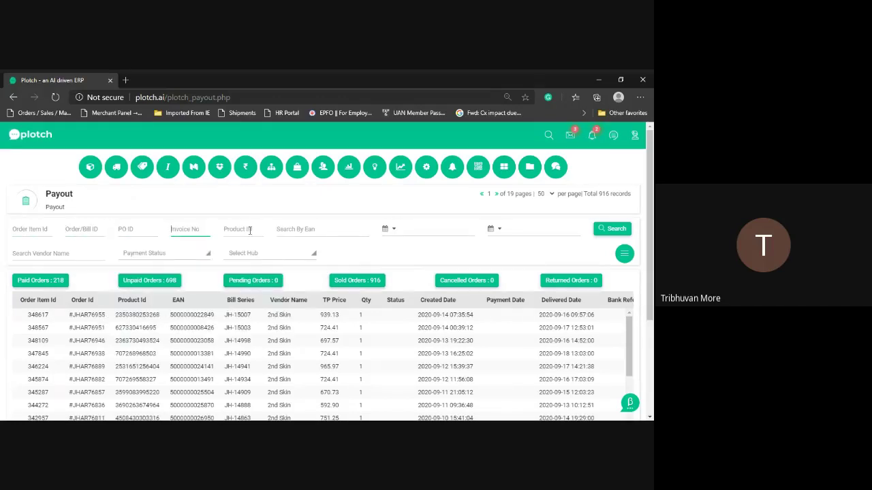
pyautogui.click(351, 229)
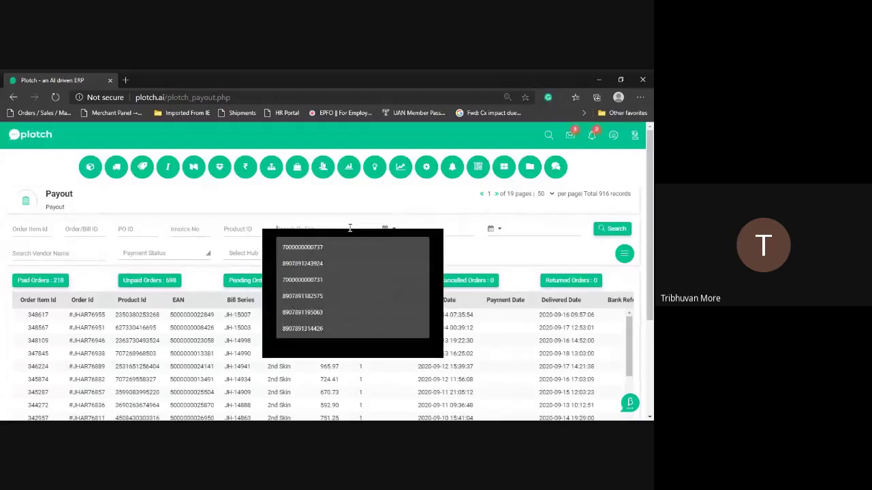
pyautogui.click(519, 258)
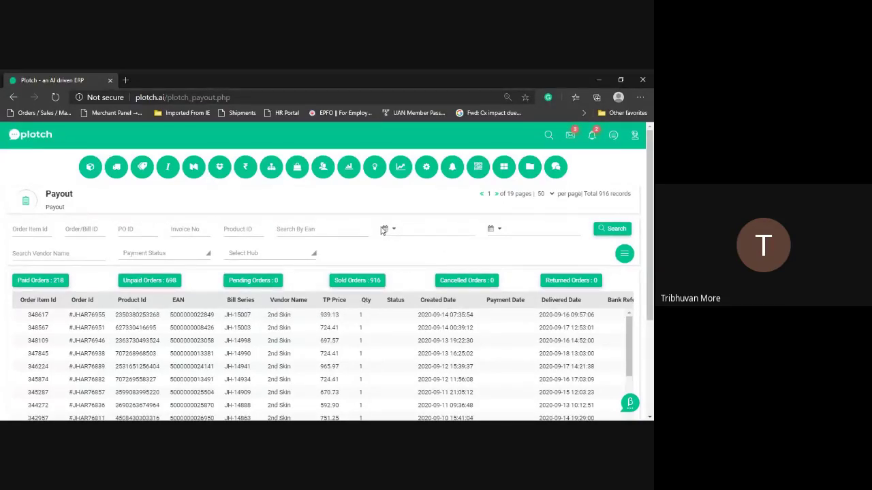
pyautogui.click(395, 231)
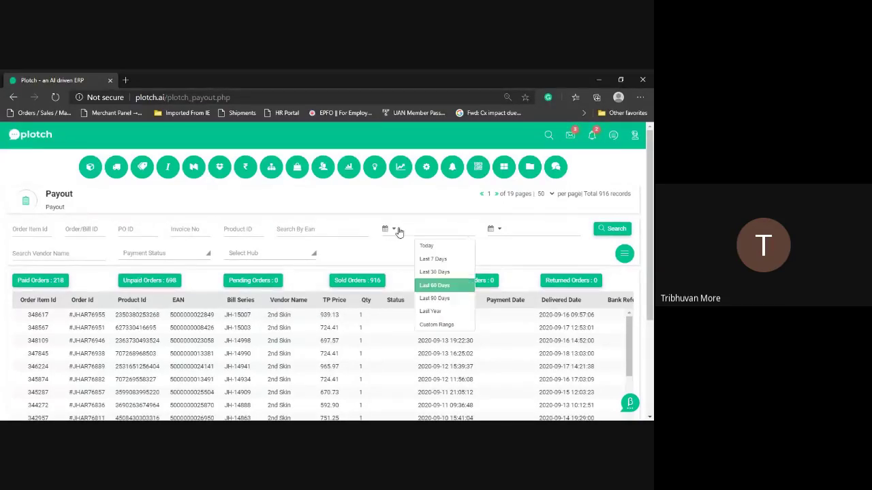
pyautogui.click(519, 230)
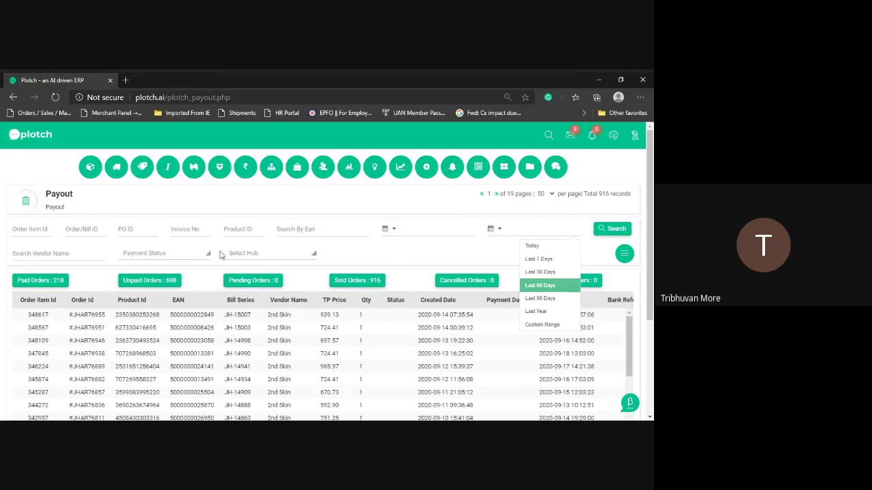
# Filter the Payout list by payment status Unpaid and look through the listed orders.
pyautogui.click(188, 254)
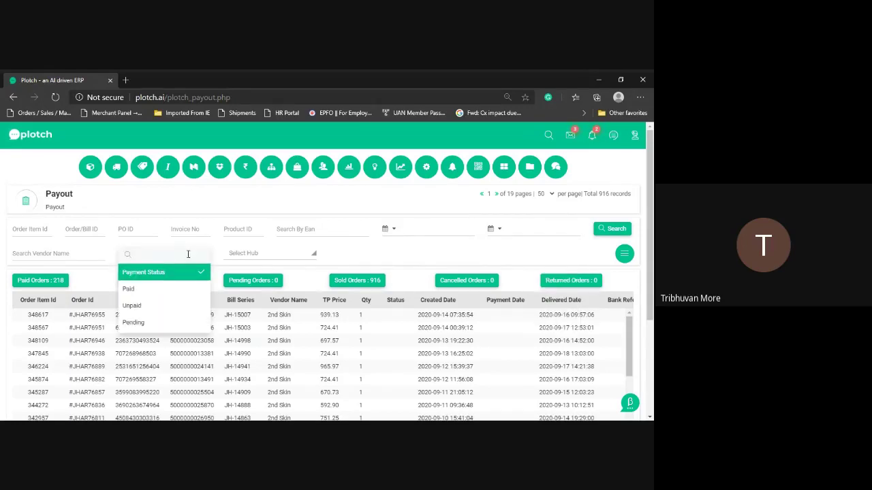
pyautogui.click(165, 305)
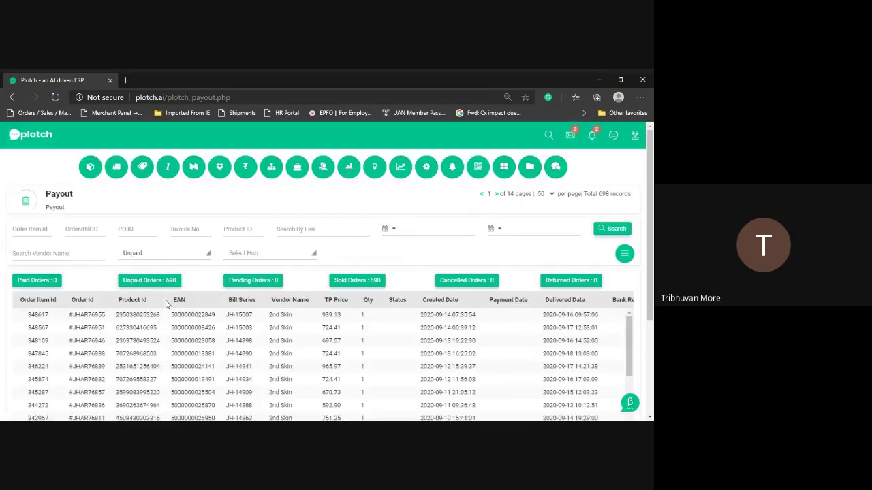
pyautogui.scroll(-2, 467, 233)
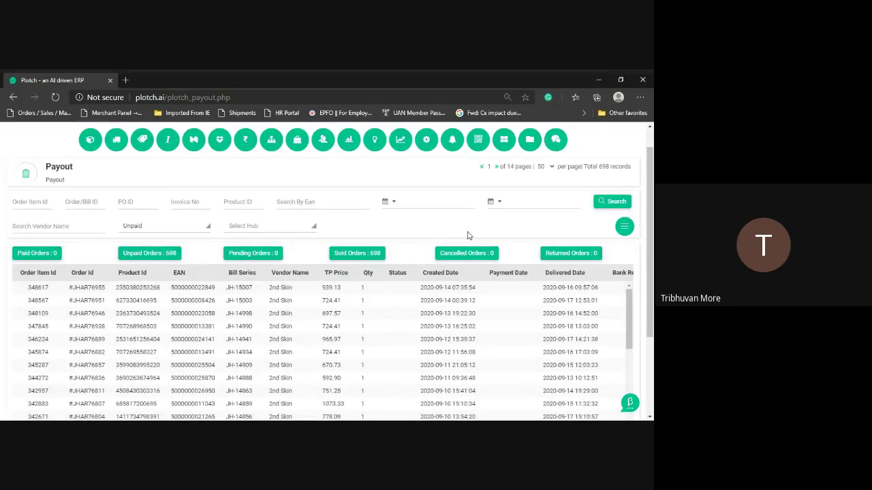
pyautogui.scroll(-2, 313, 391)
pyautogui.scroll(-3, 313, 391)
pyautogui.moveTo(650, 316); pyautogui.dragTo(651, 385)
pyautogui.scroll(5, 375, 316)
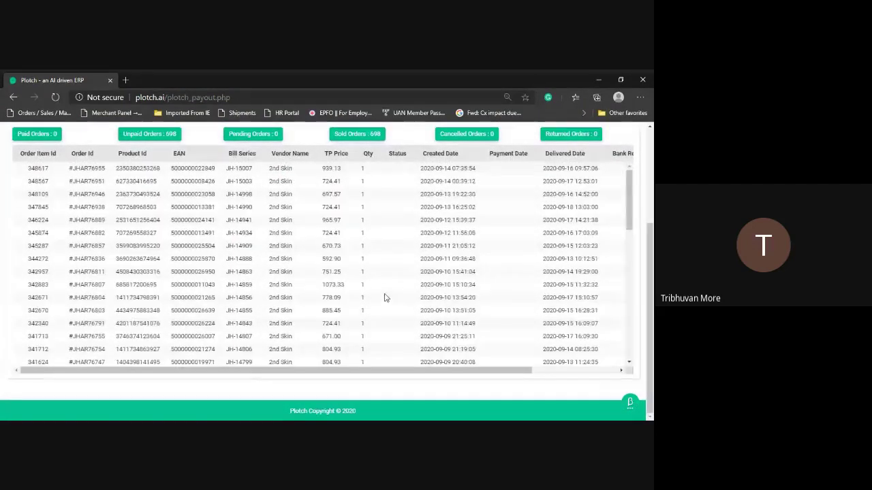
pyautogui.scroll(3, 382, 292)
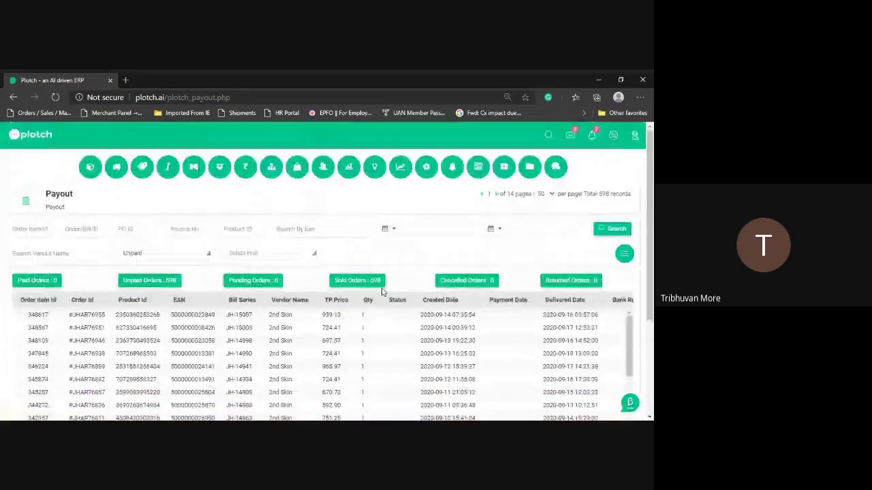
# Download the payout list filtered to Unpaid orders as a CSV file.
pyautogui.click(623, 255)
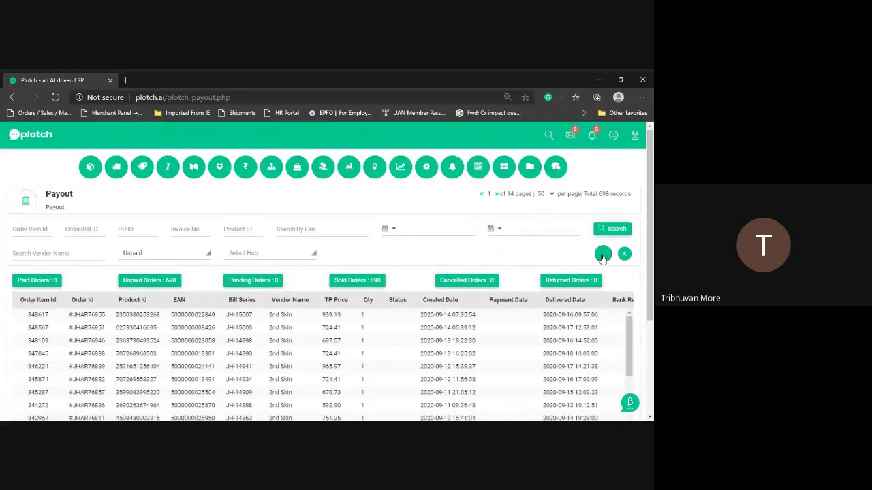
pyautogui.click(602, 256)
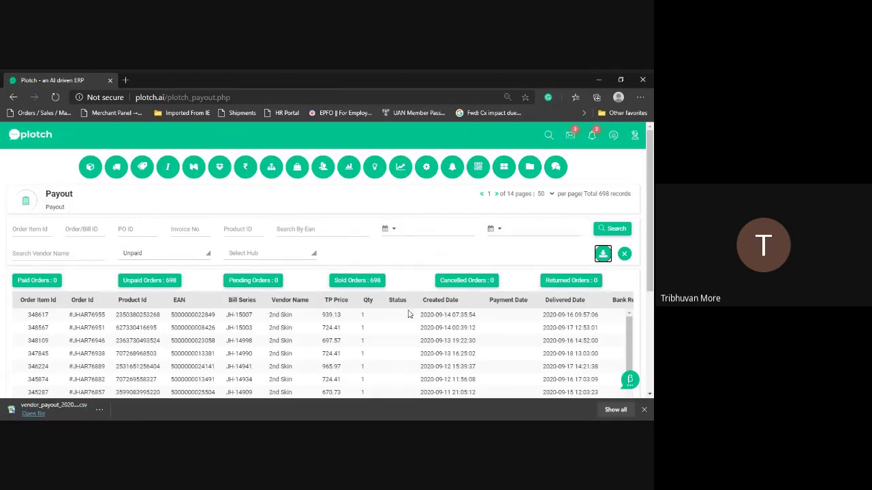
pyautogui.scroll(-1, 378, 307)
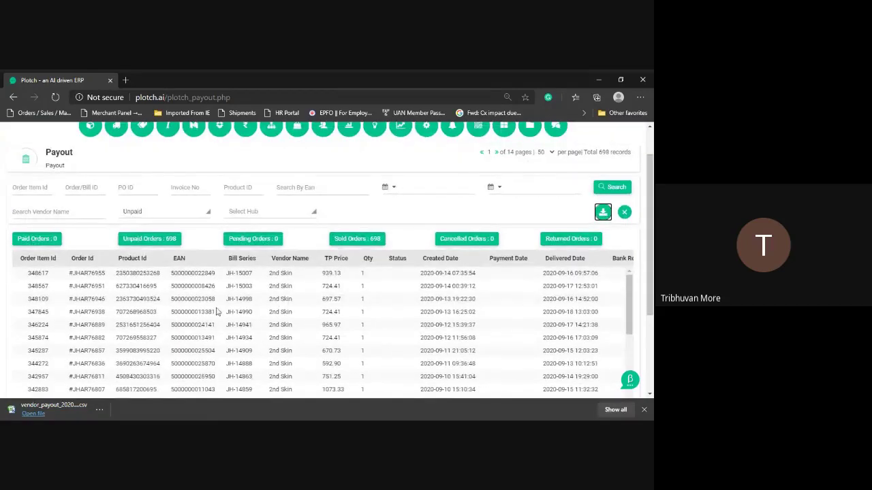
pyautogui.scroll(1, 213, 329)
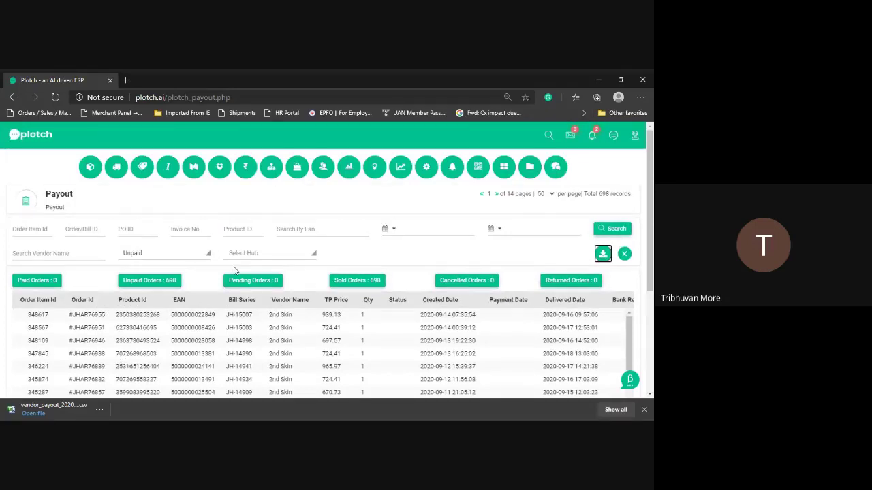
# Limit the Unpaid payouts to the last 7 days, 09/12/2020-09/18/2020, with the first date filter, run the search and look through the orders.
pyautogui.click(384, 230)
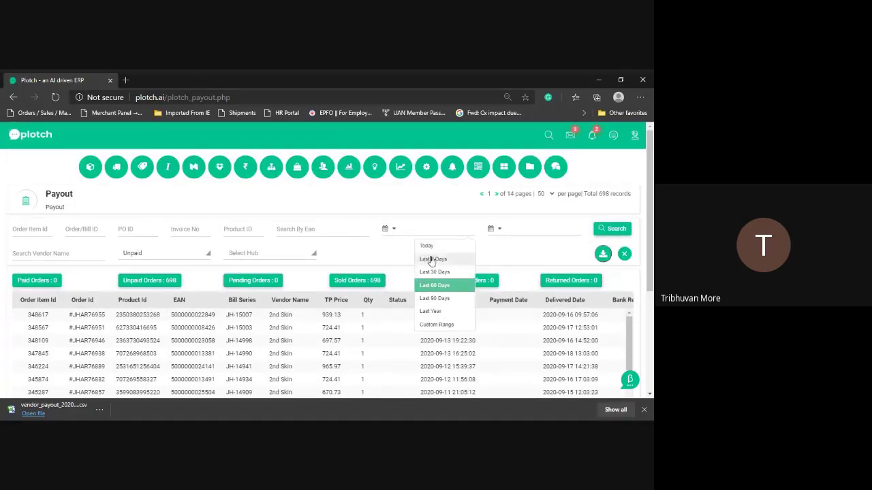
pyautogui.click(432, 264)
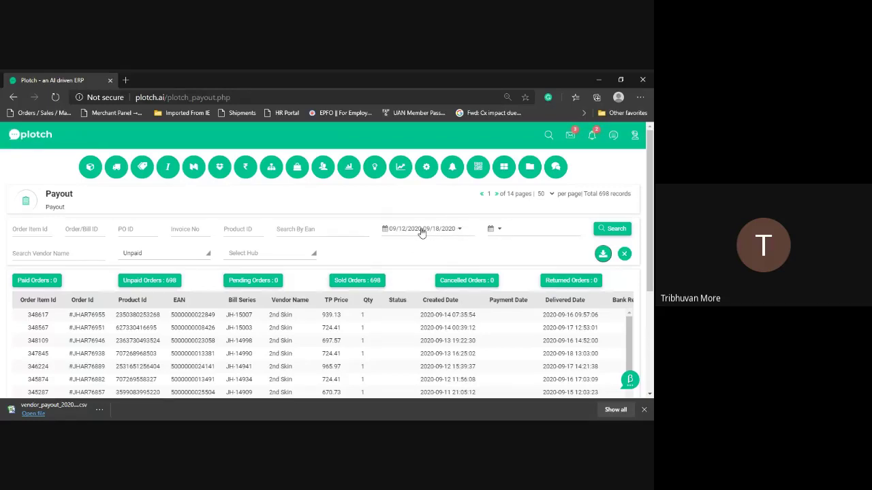
pyautogui.click(612, 231)
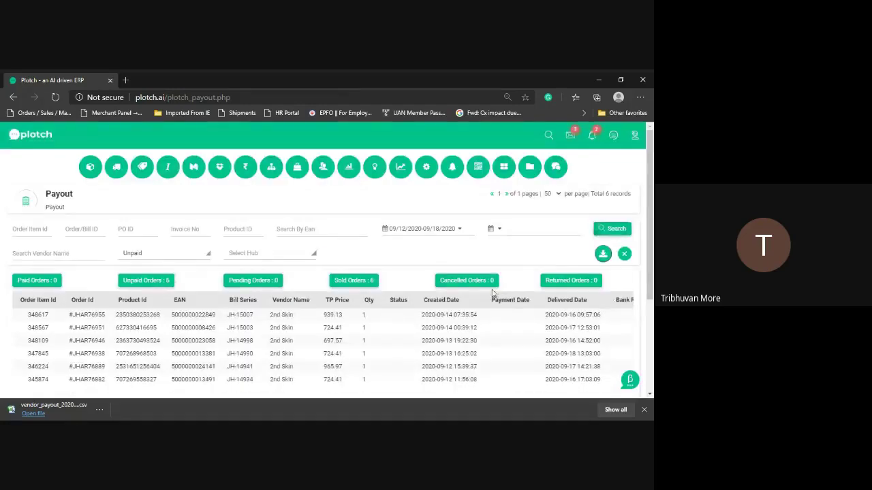
pyautogui.scroll(-2, 393, 278)
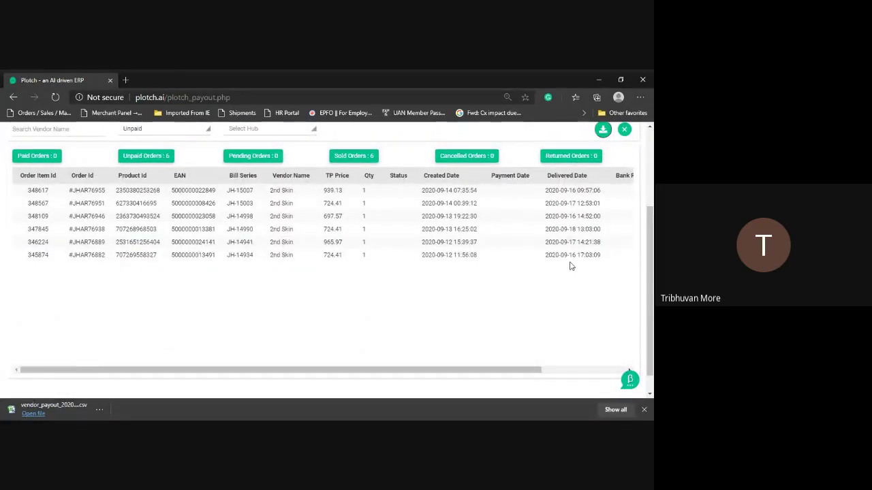
pyautogui.scroll(3, 571, 262)
pyautogui.hotkey('alt', 'Tab')
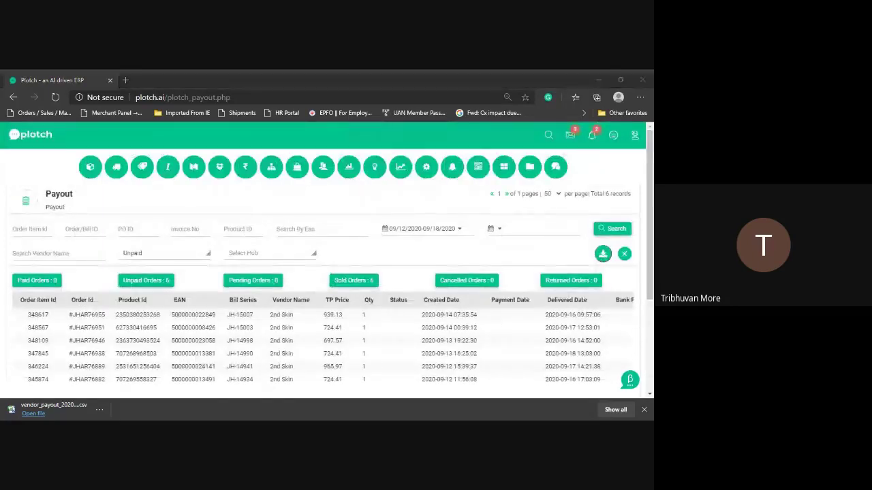
pyautogui.click(411, 193)
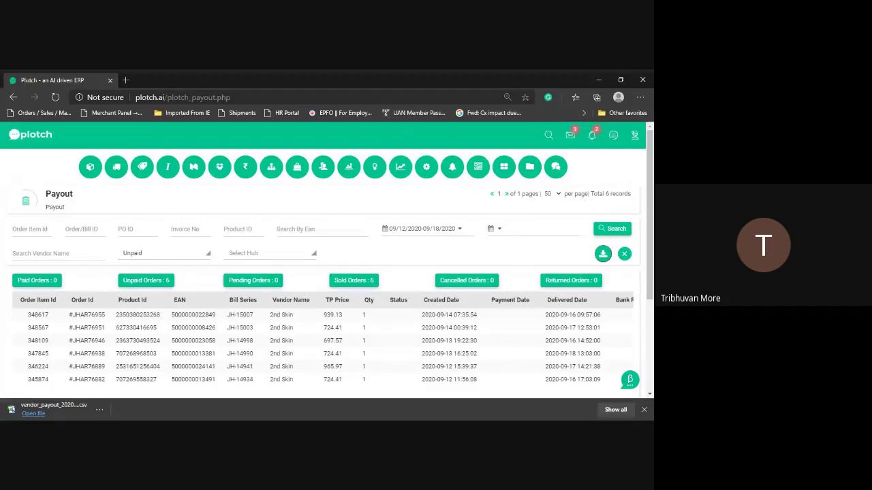